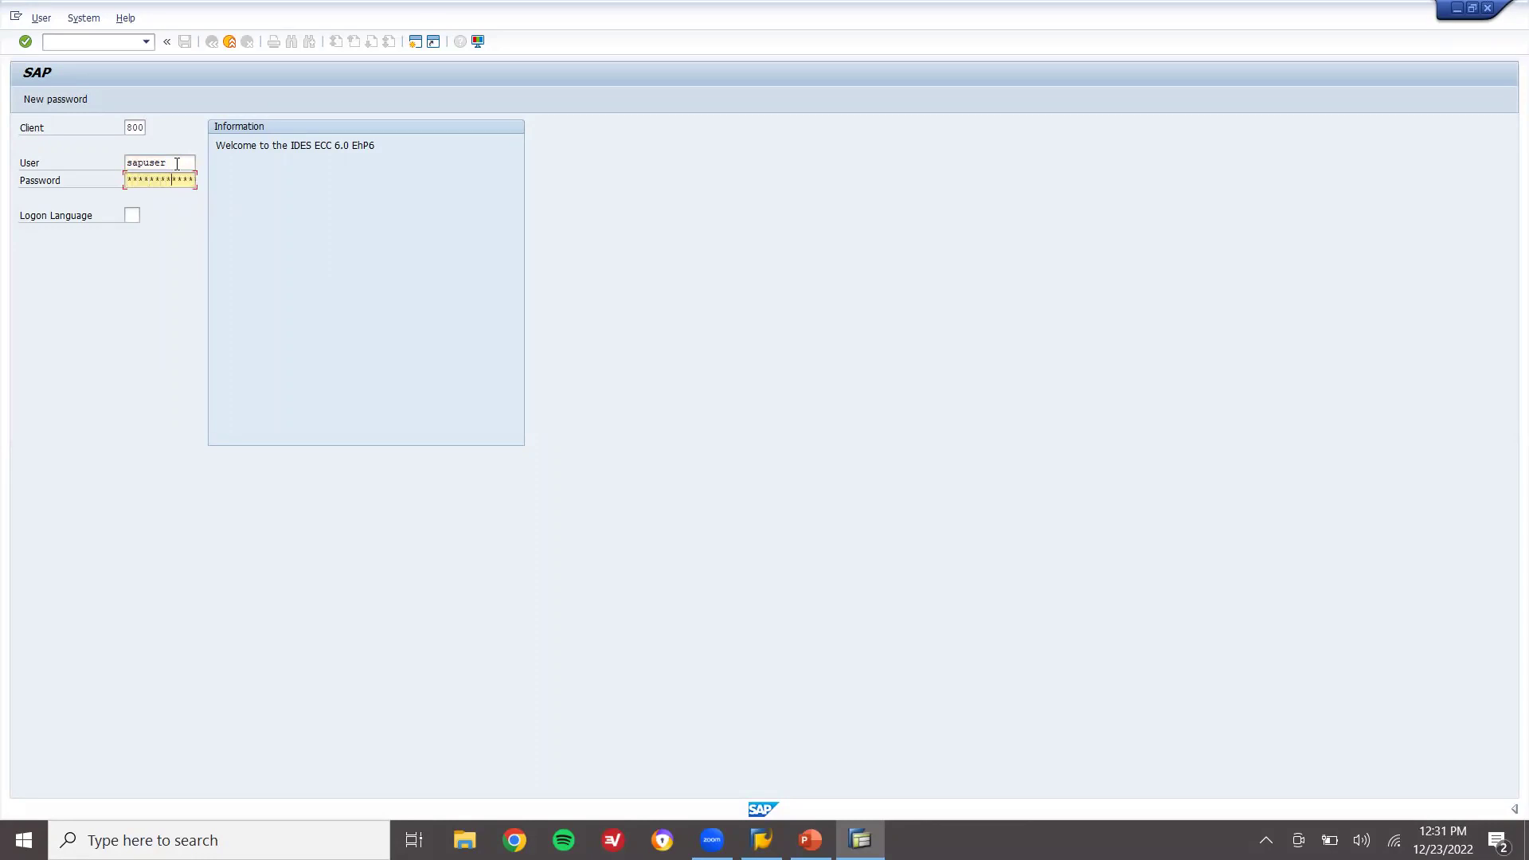
Log on to SAP and start the create material transaction MM01
key("Return")
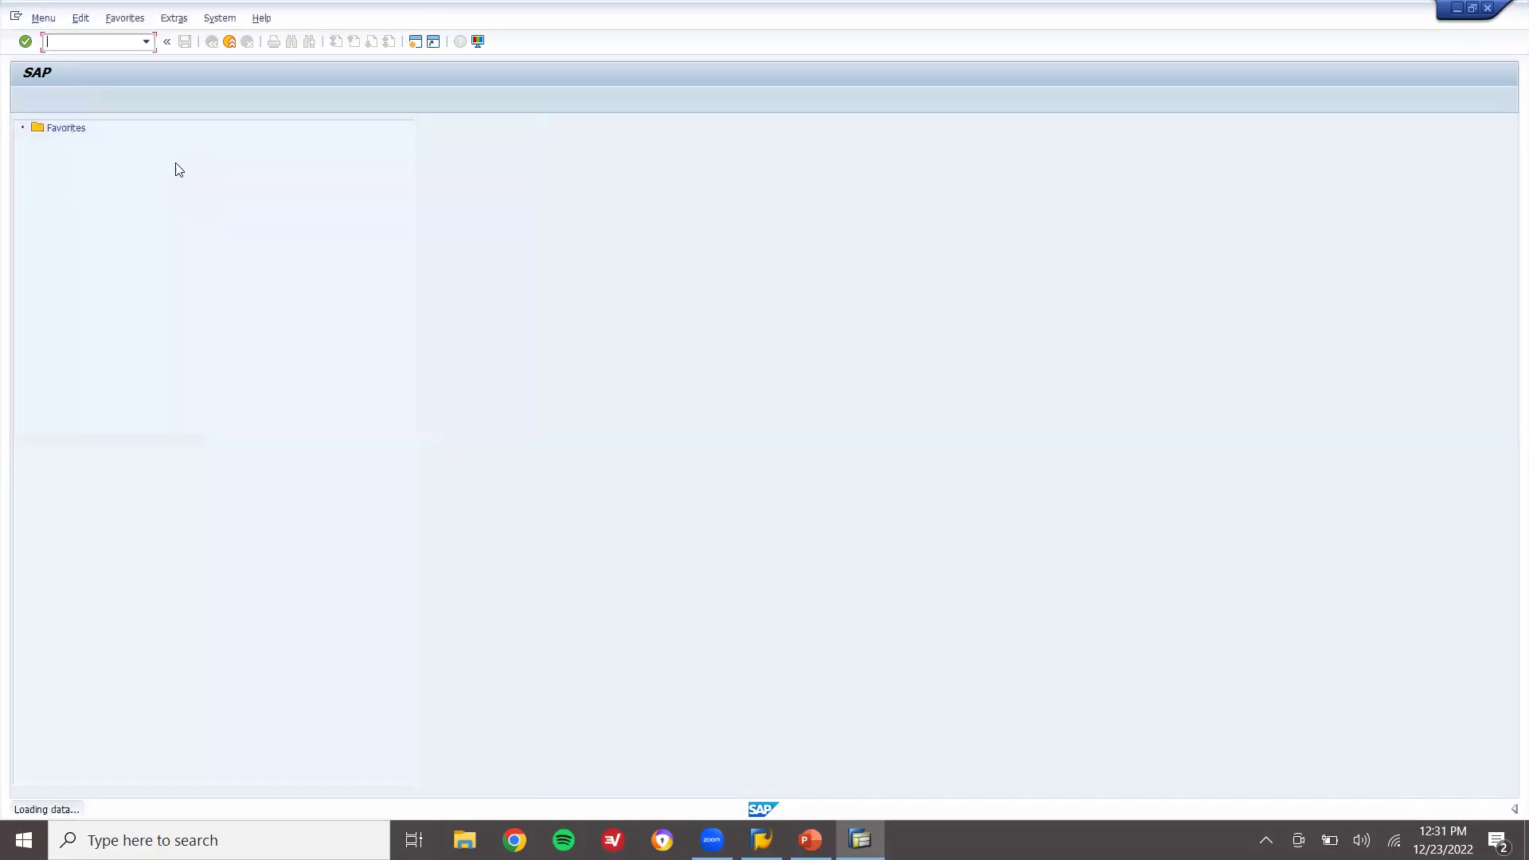
type("MM")
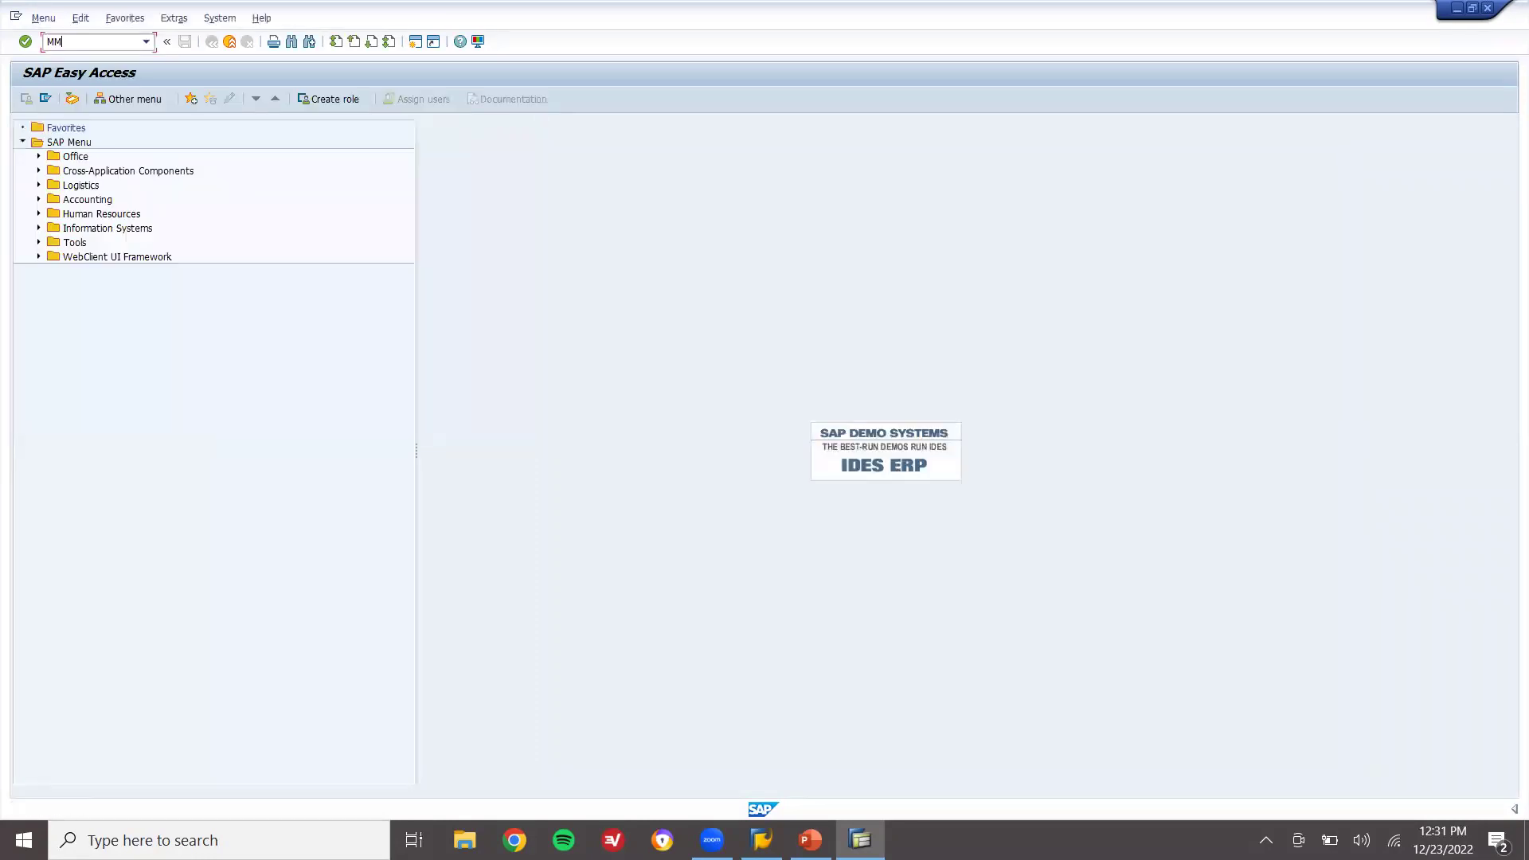
type("01")
key("Return")
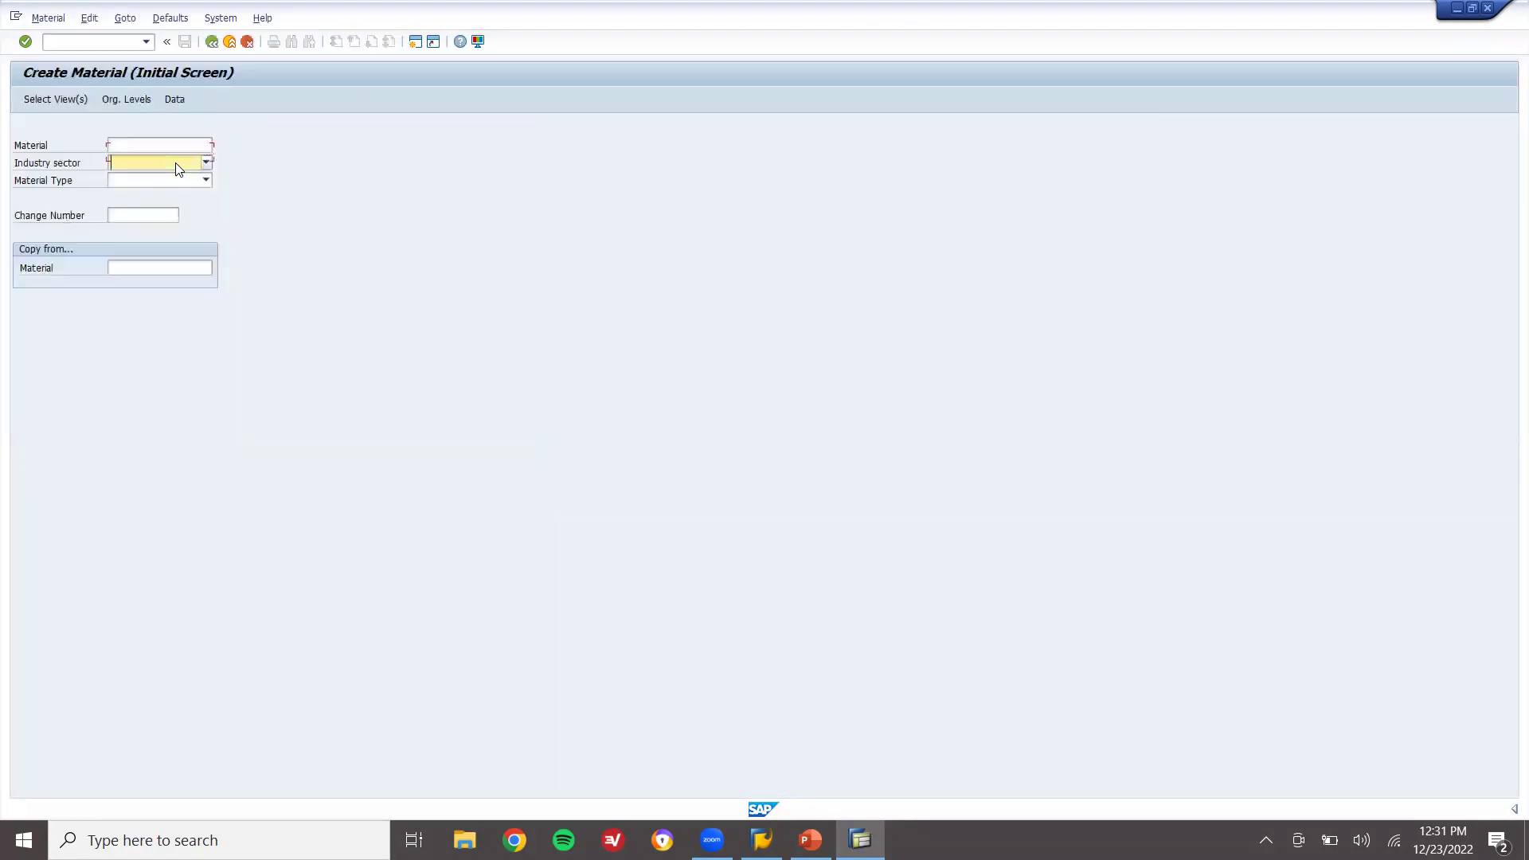
Choose industry sector Mechanical Engineering and material type Raw material, then continue
key("m")
key("Tab")
key("r")
key("Return")
key("Return")
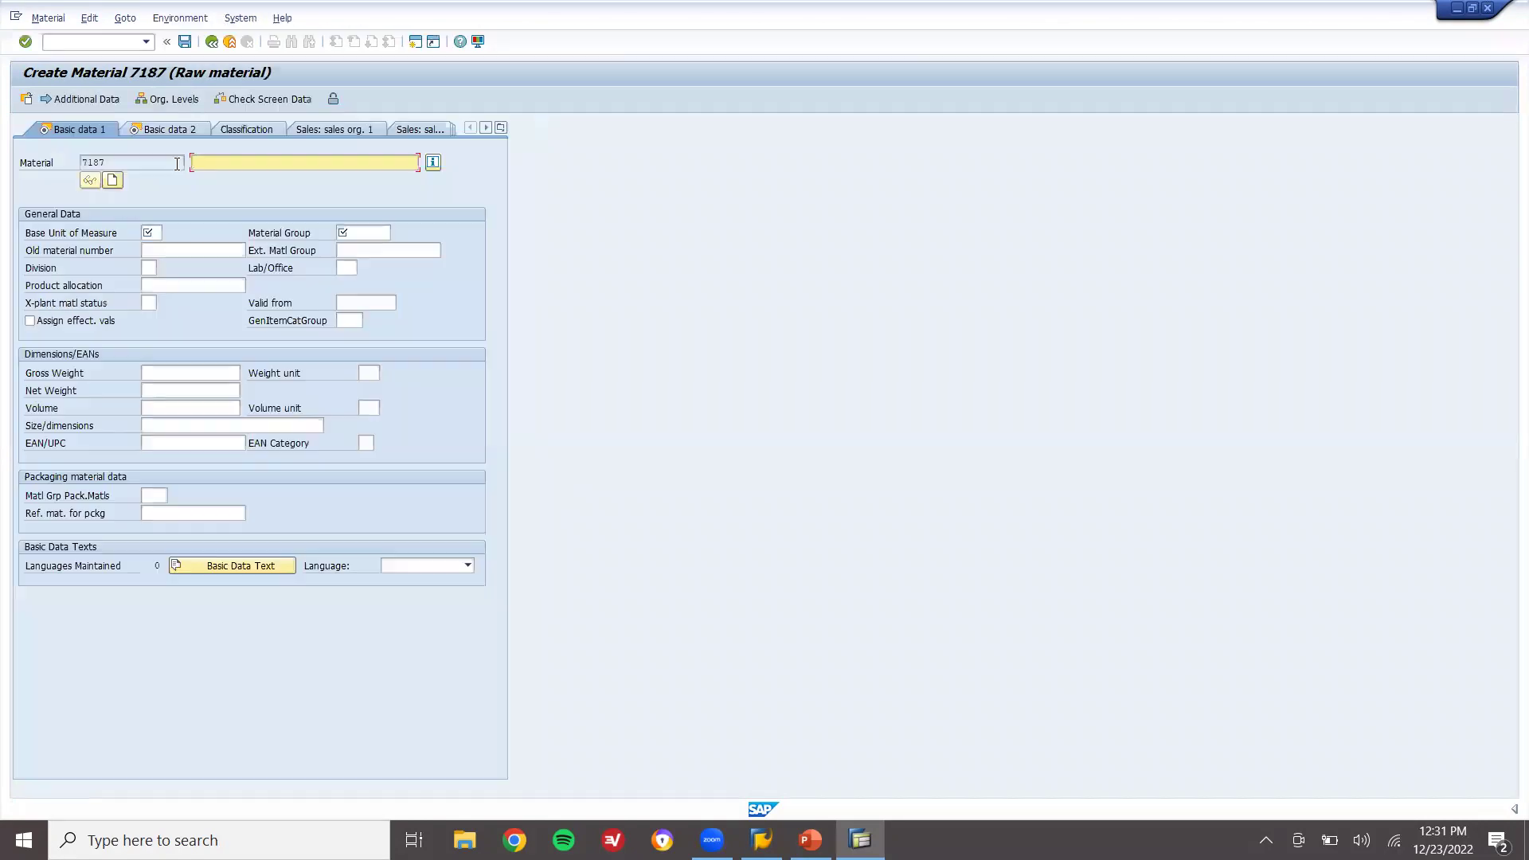
Enter description SUGAR, base unit KG and material group 00103
type("SUGAR")
key("Return")
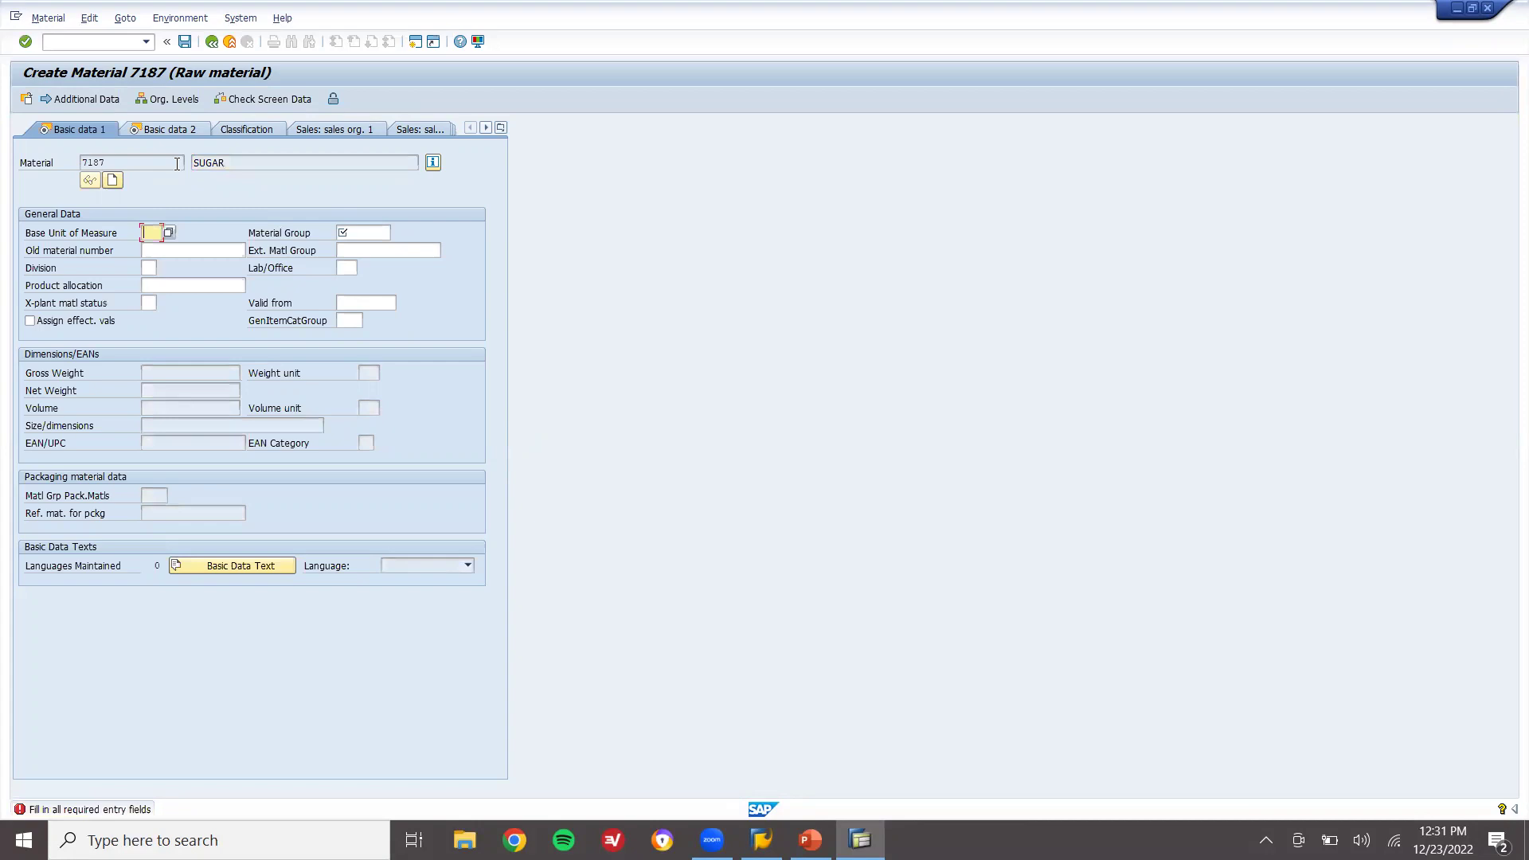
key("Return")
type("0103")
key("Return")
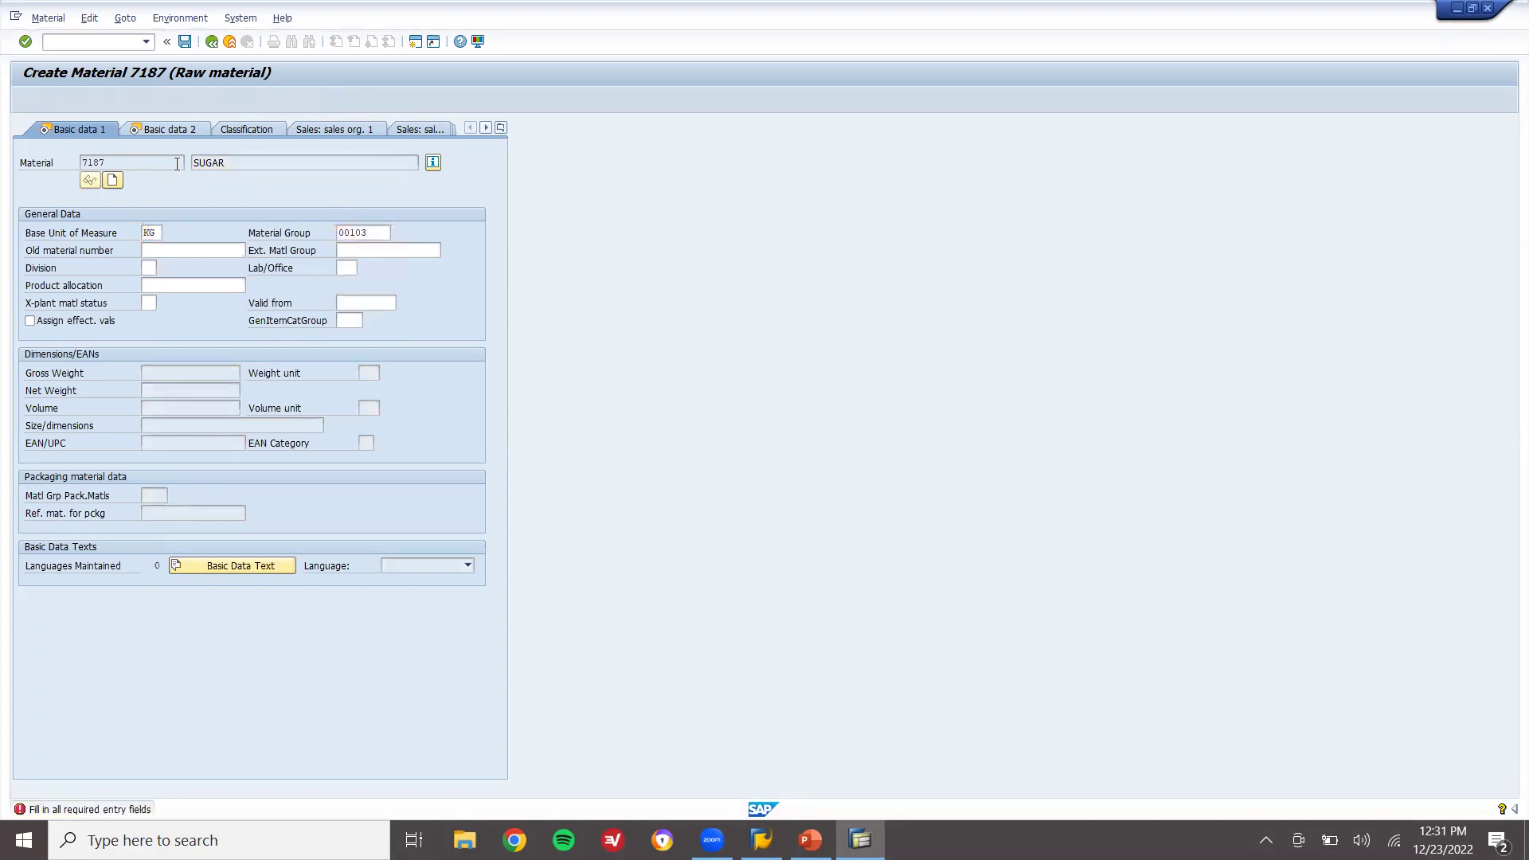
Accept purchasing group 000 and pull up the MRP type choices on MRP 1
key("Return")
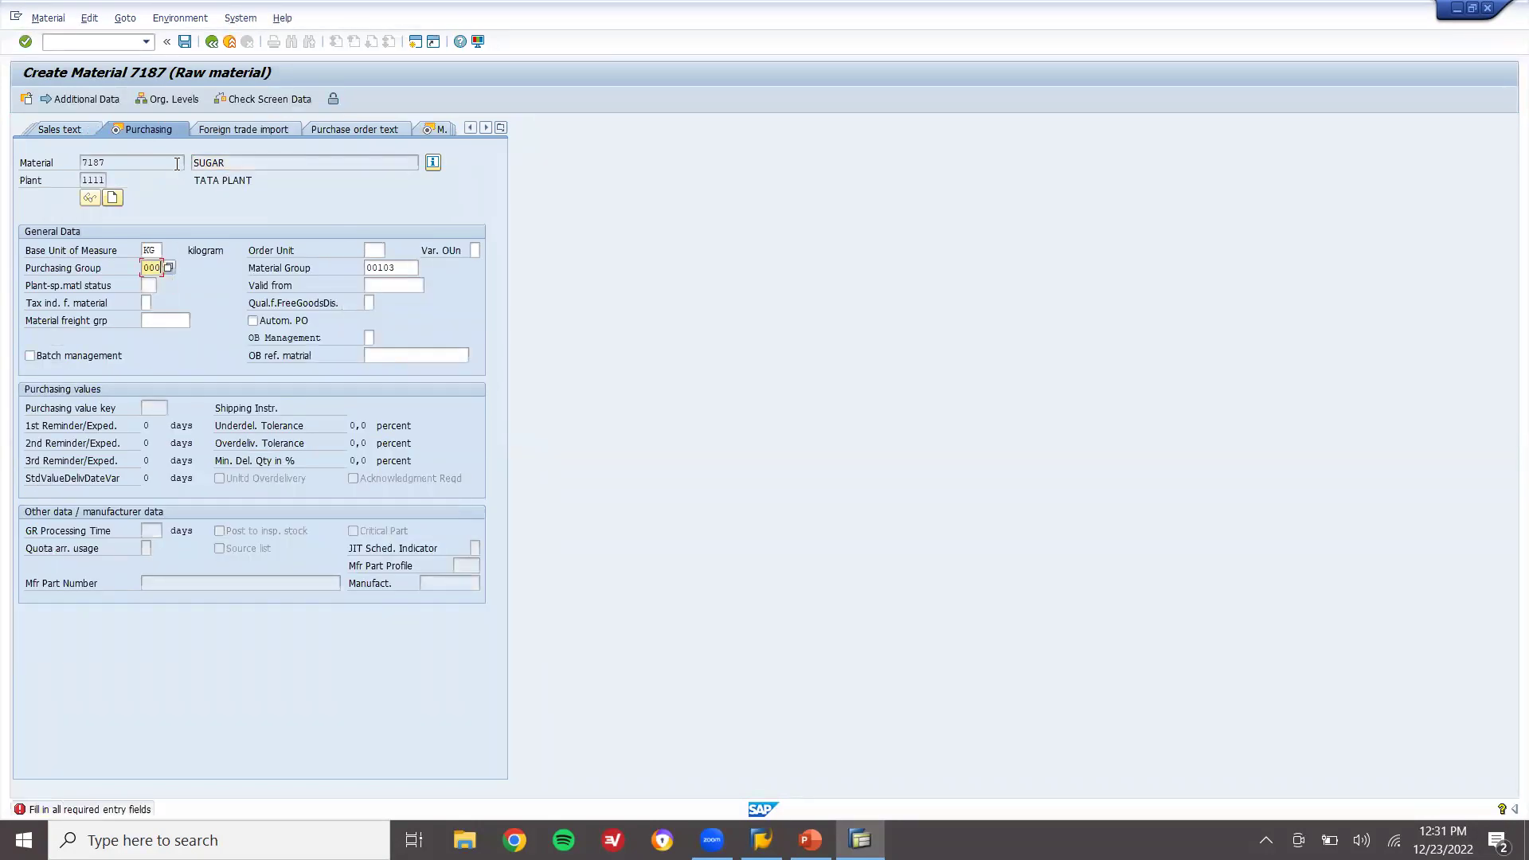
key("Return")
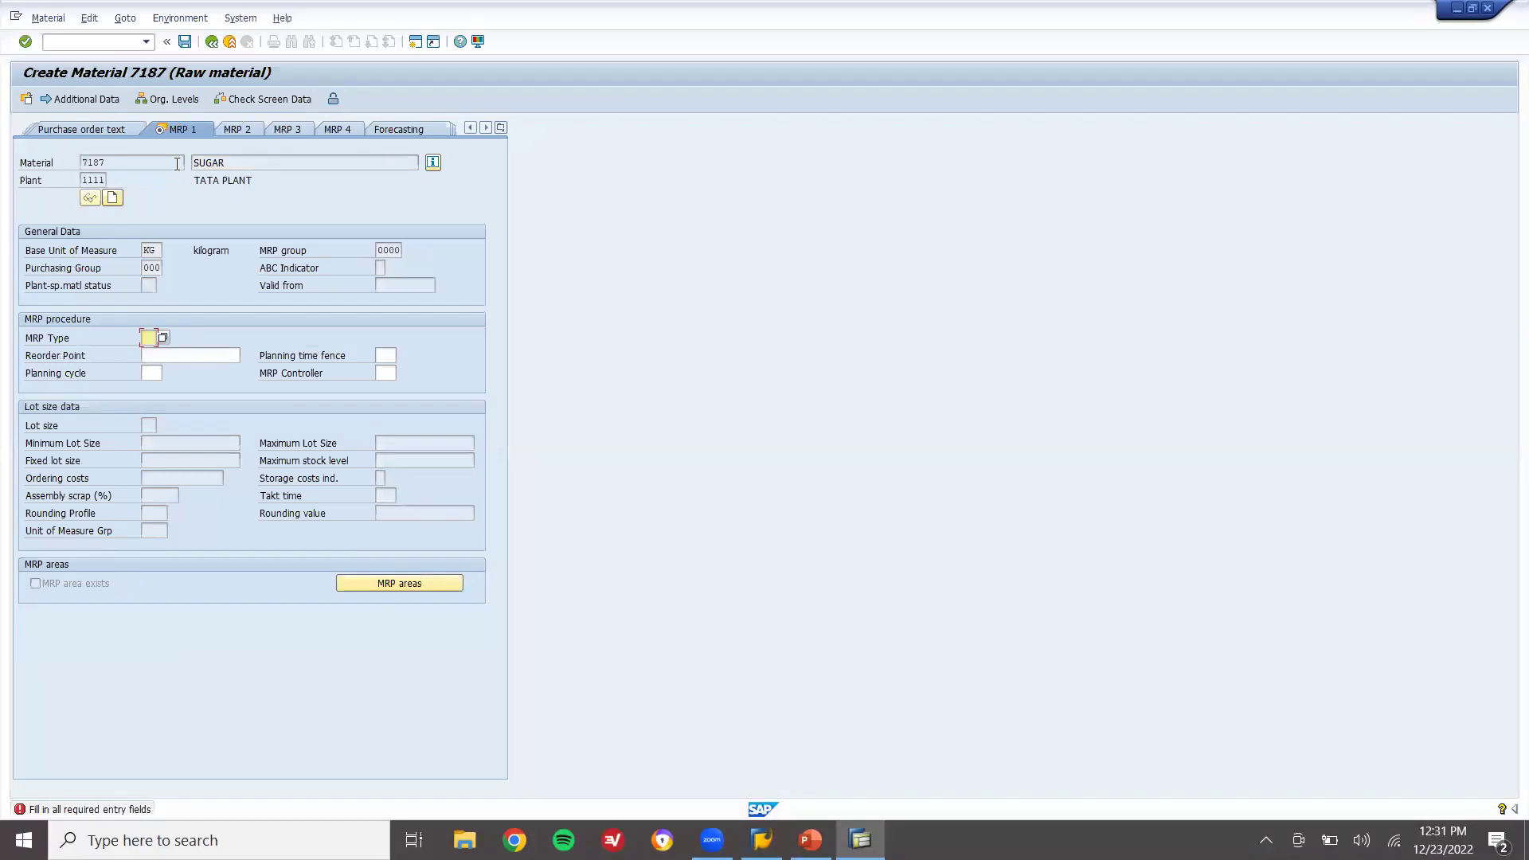
key("BackSpace")
key("Down")
key("Return")
key("Return")
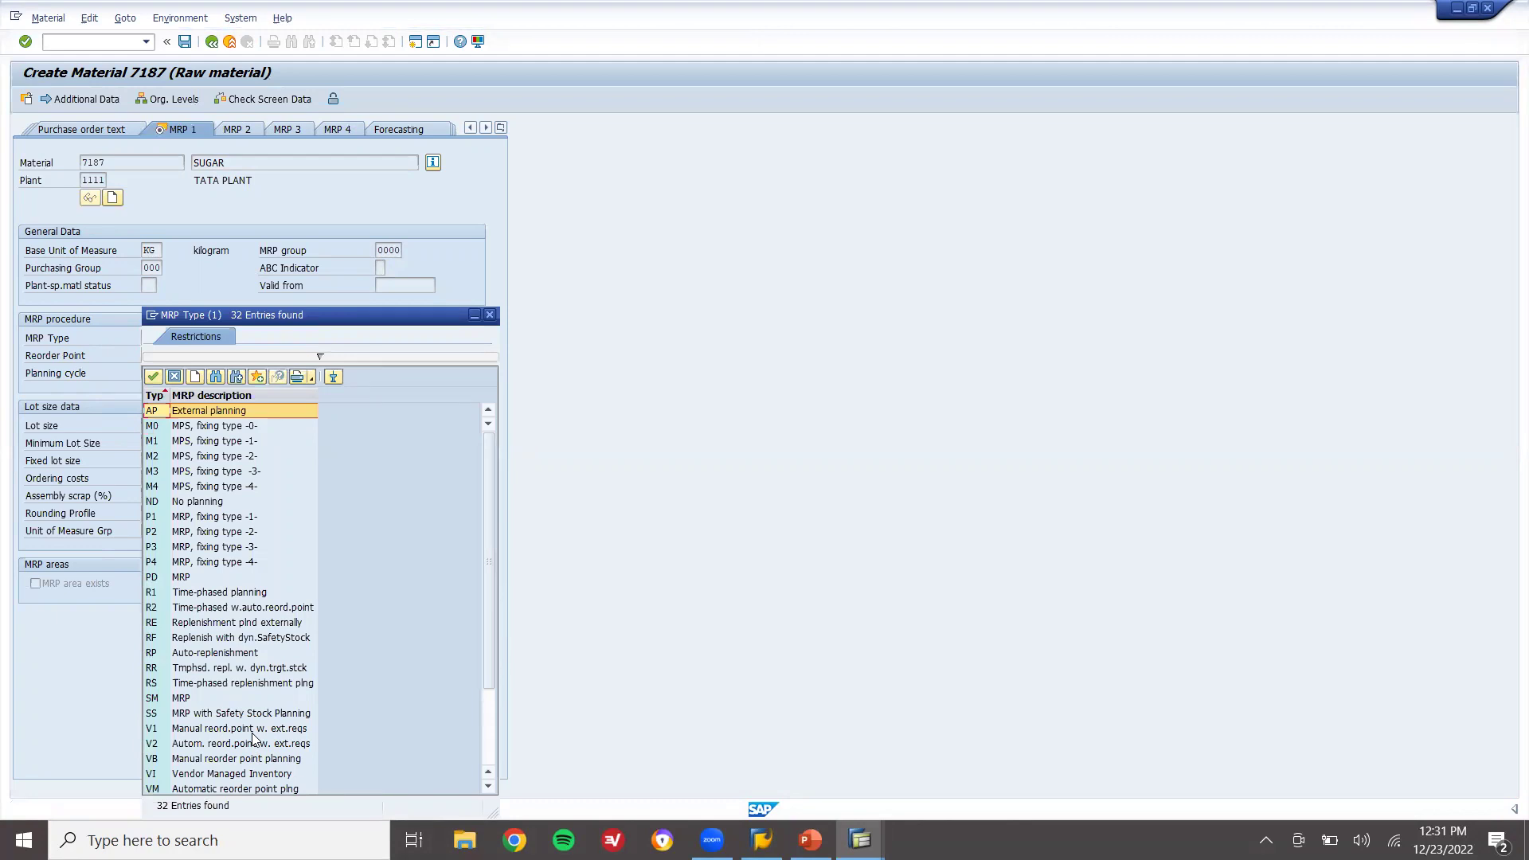
Set MRP type V1, reorder point 20 and MRP controller 000
double_click(252, 733)
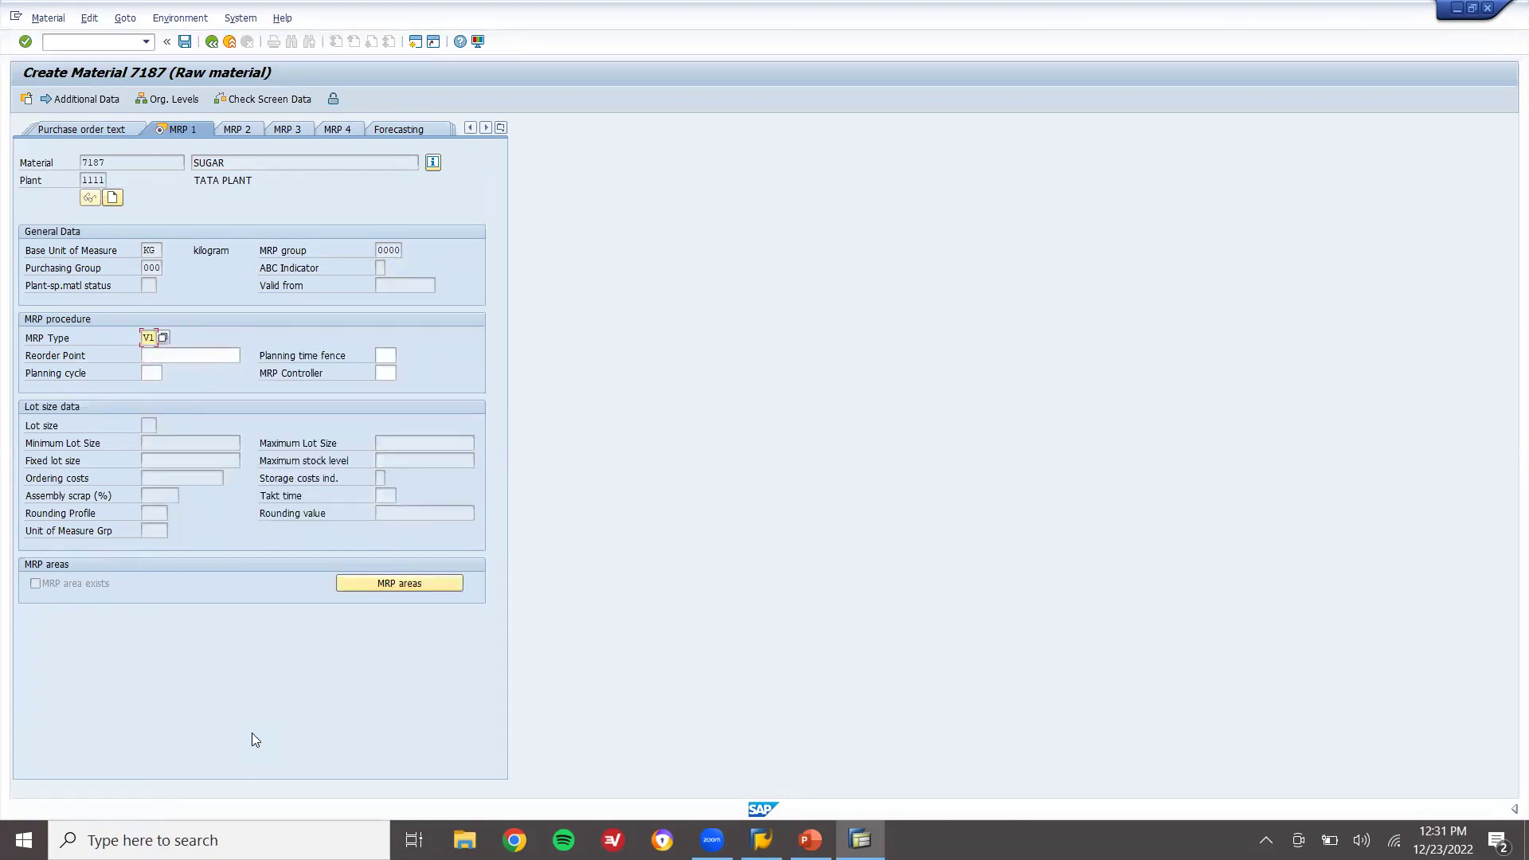
key("Return")
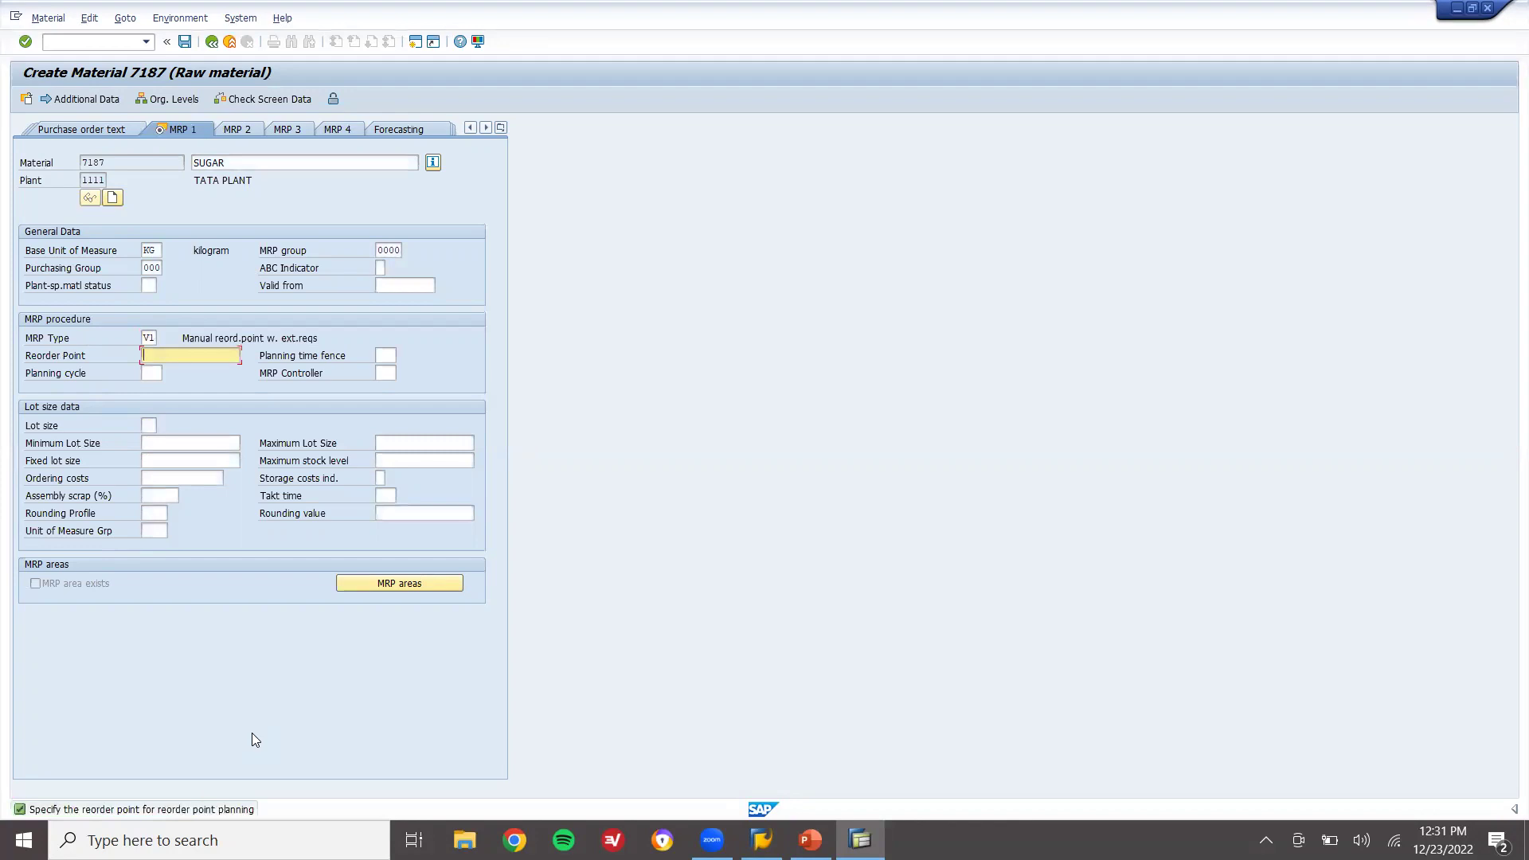
type("20")
key("Return")
type("000")
key("Return")
Set lot size HB with maximum stock level 30
type("HB")
key("Return")
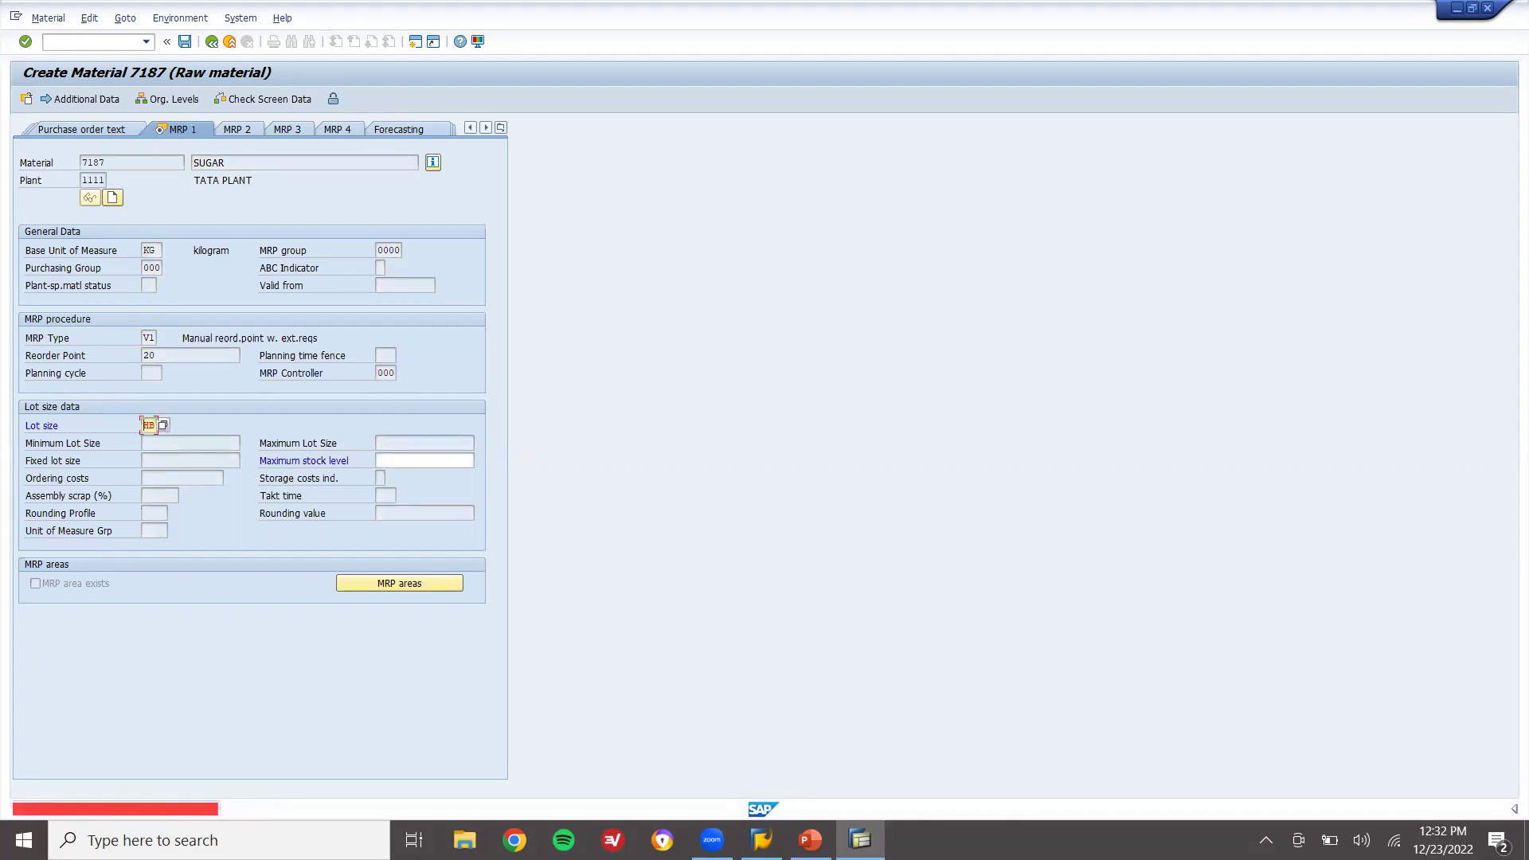
left_click(430, 463)
type("30")
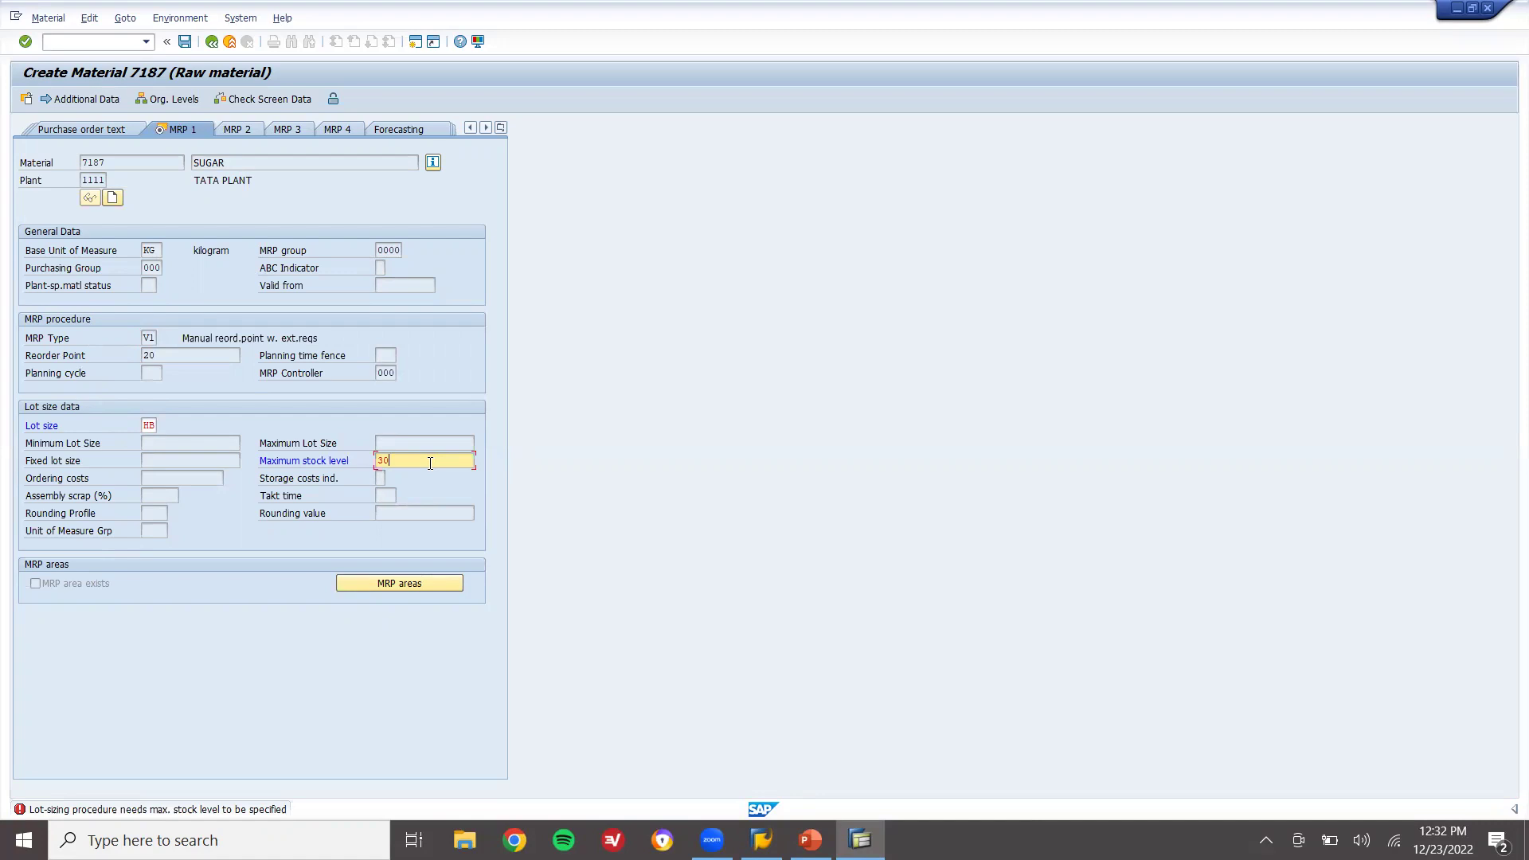
key("Return")
key("Return")
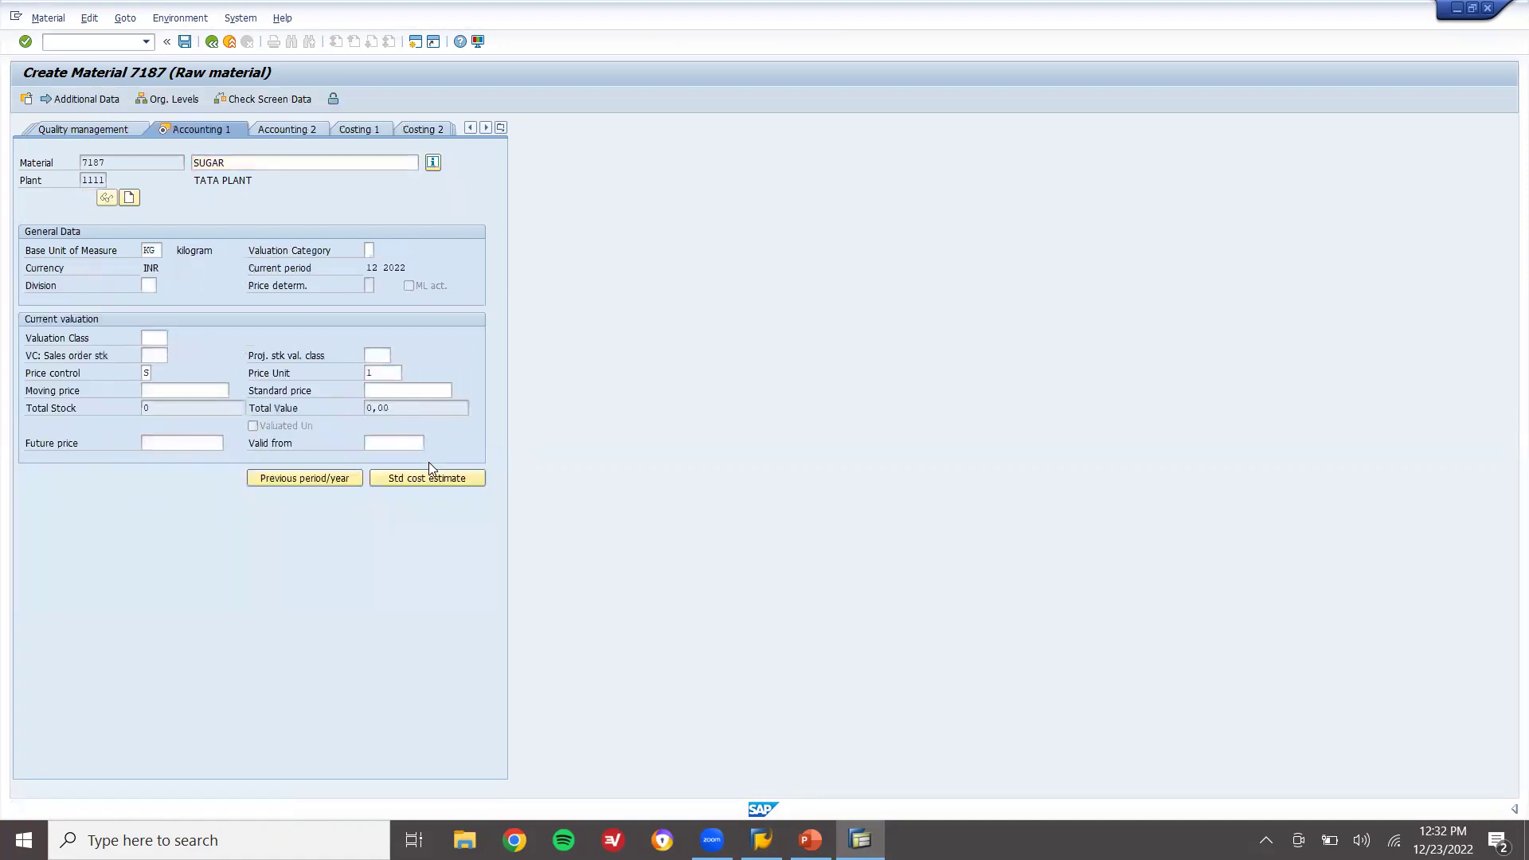
Assign valuation class 3000 (Raw materials 1) and agree to save the material
left_click(175, 339)
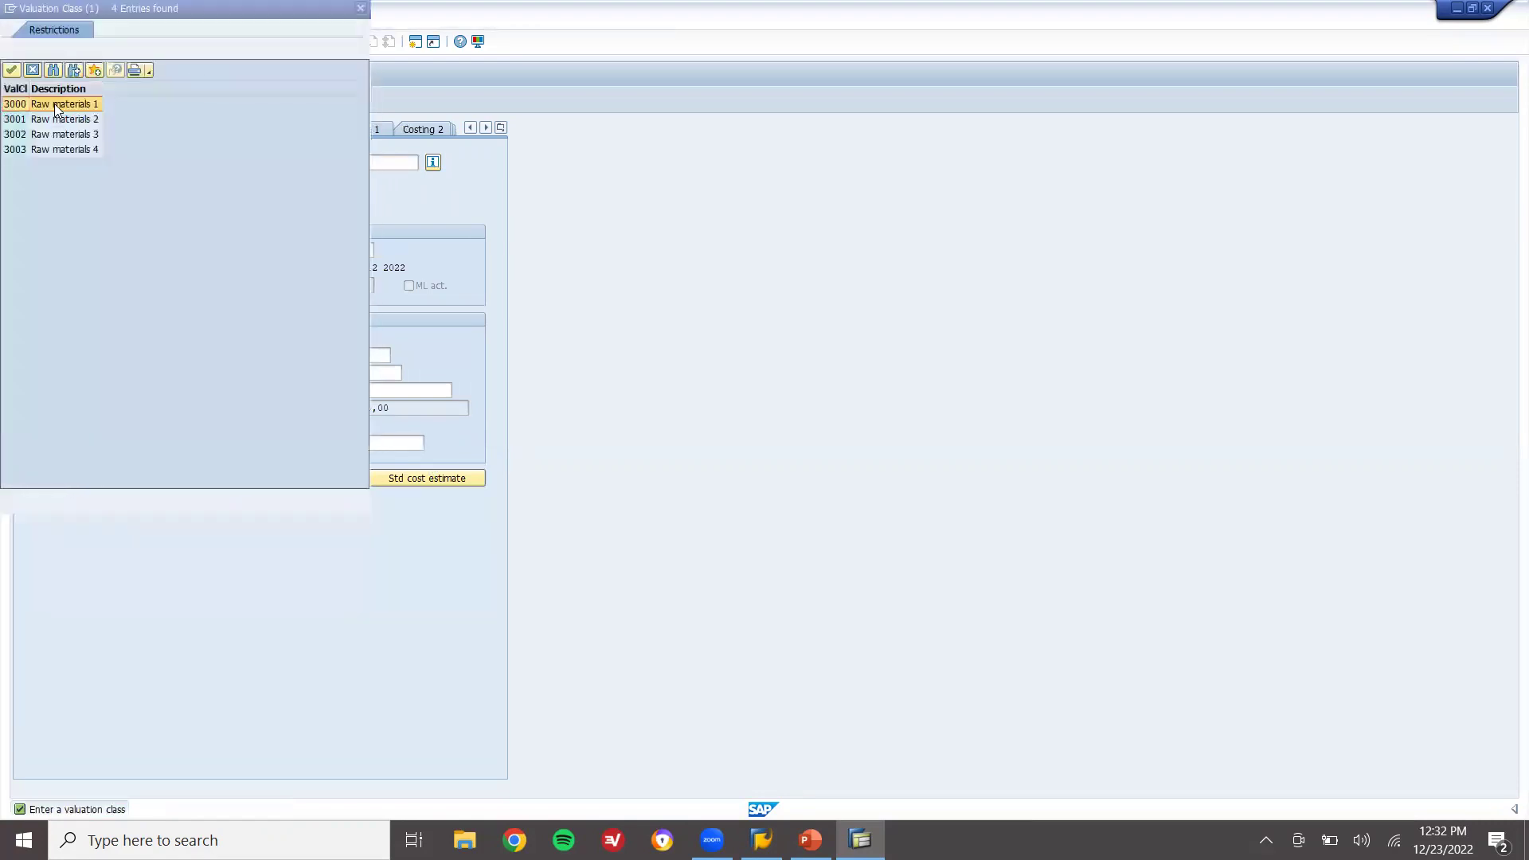
double_click(54, 104)
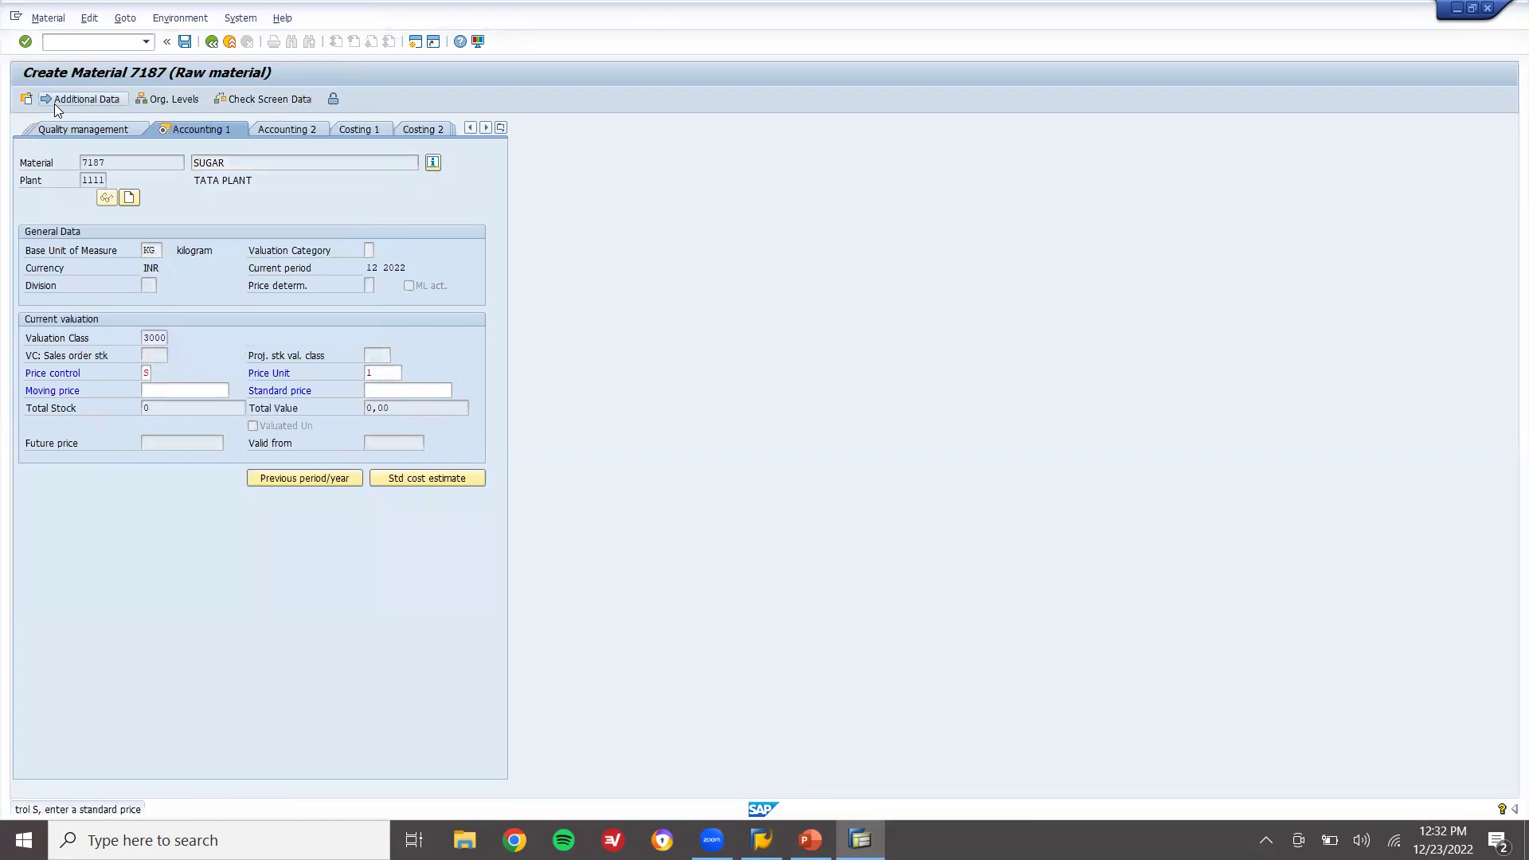
key("Return")
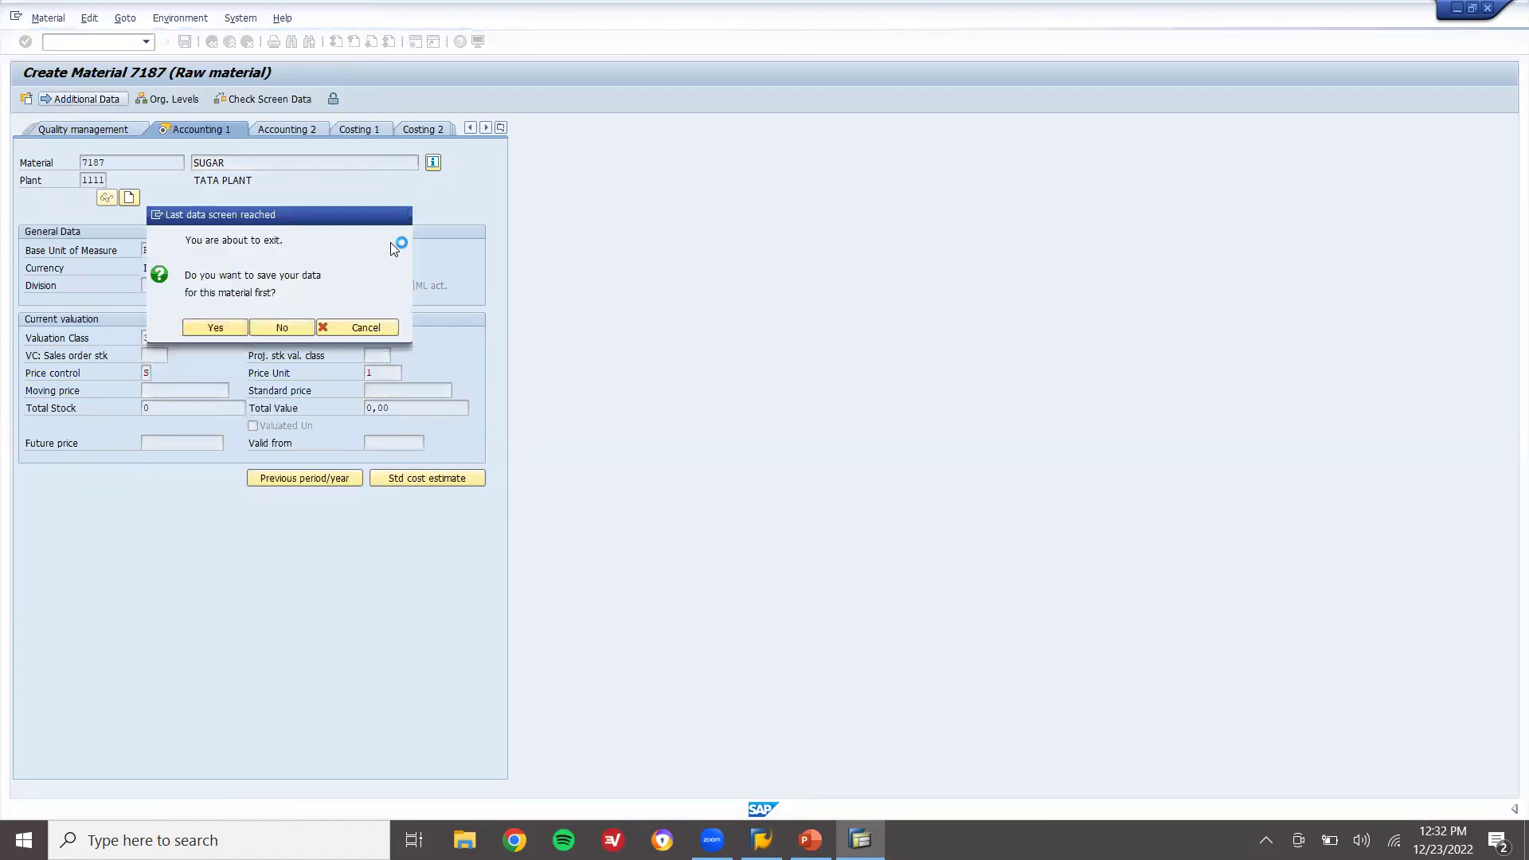
key("Return")
key("super+r")
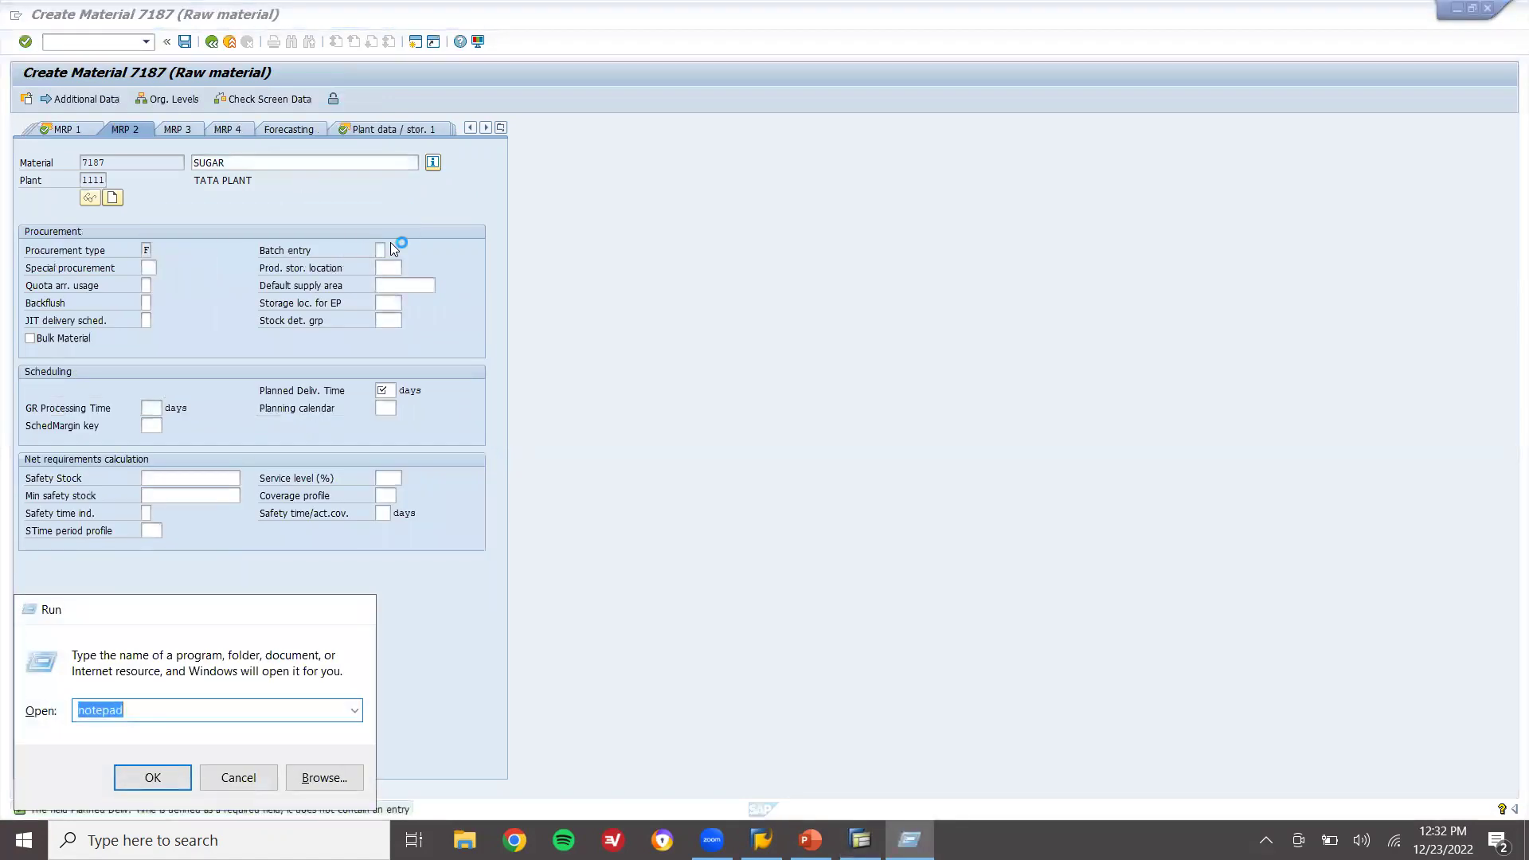
Note material number 7187 in Notepad and return to the SAP save prompt
key("Return")
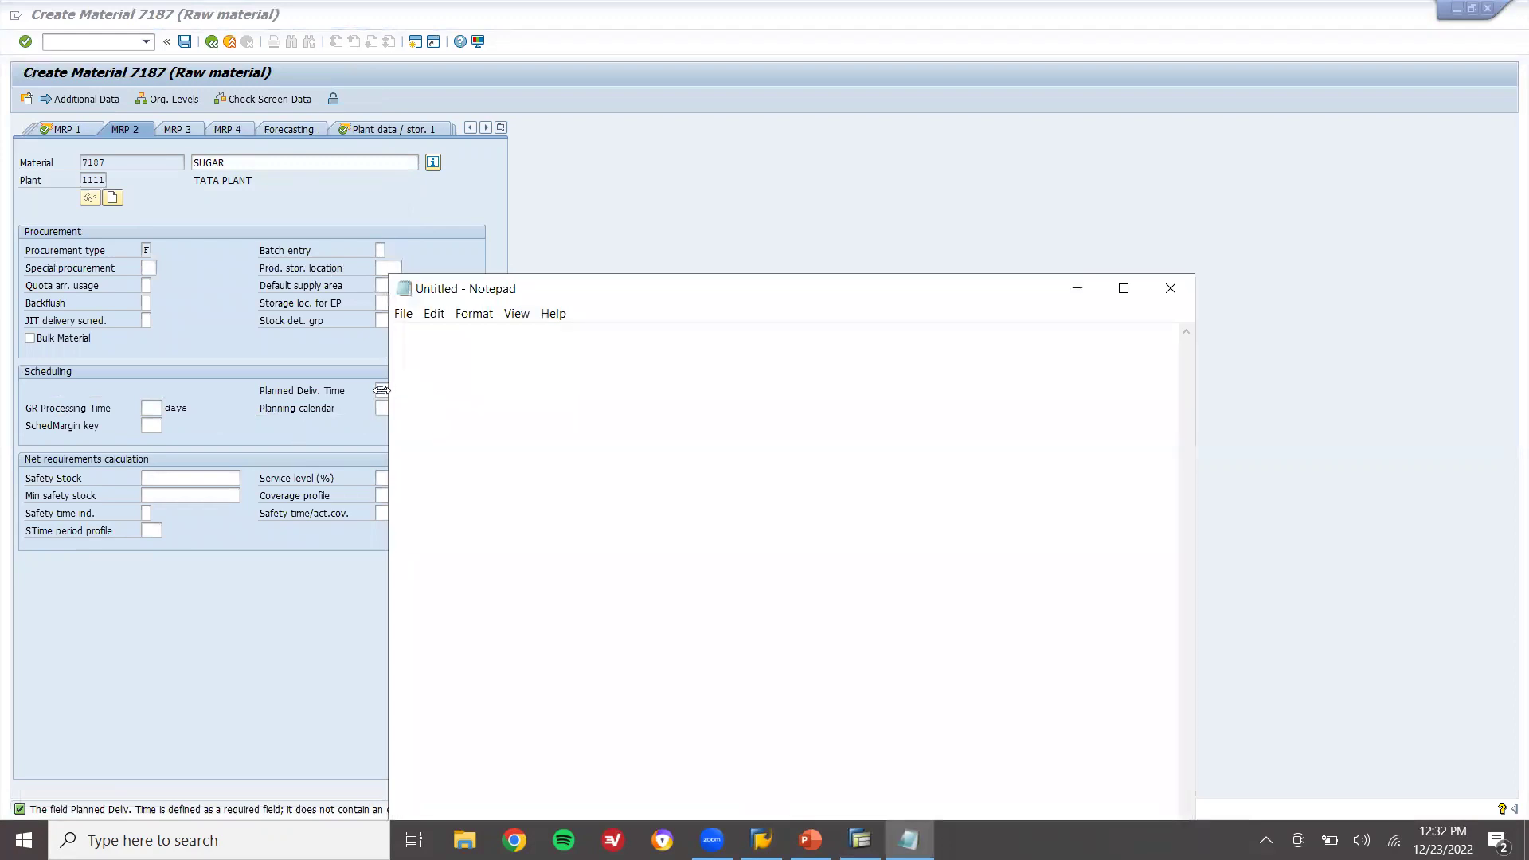
left_click(381, 390)
key("Return")
key("Return")
key("Return")
key("Return")
key("Return")
key("Return")
key("Return")
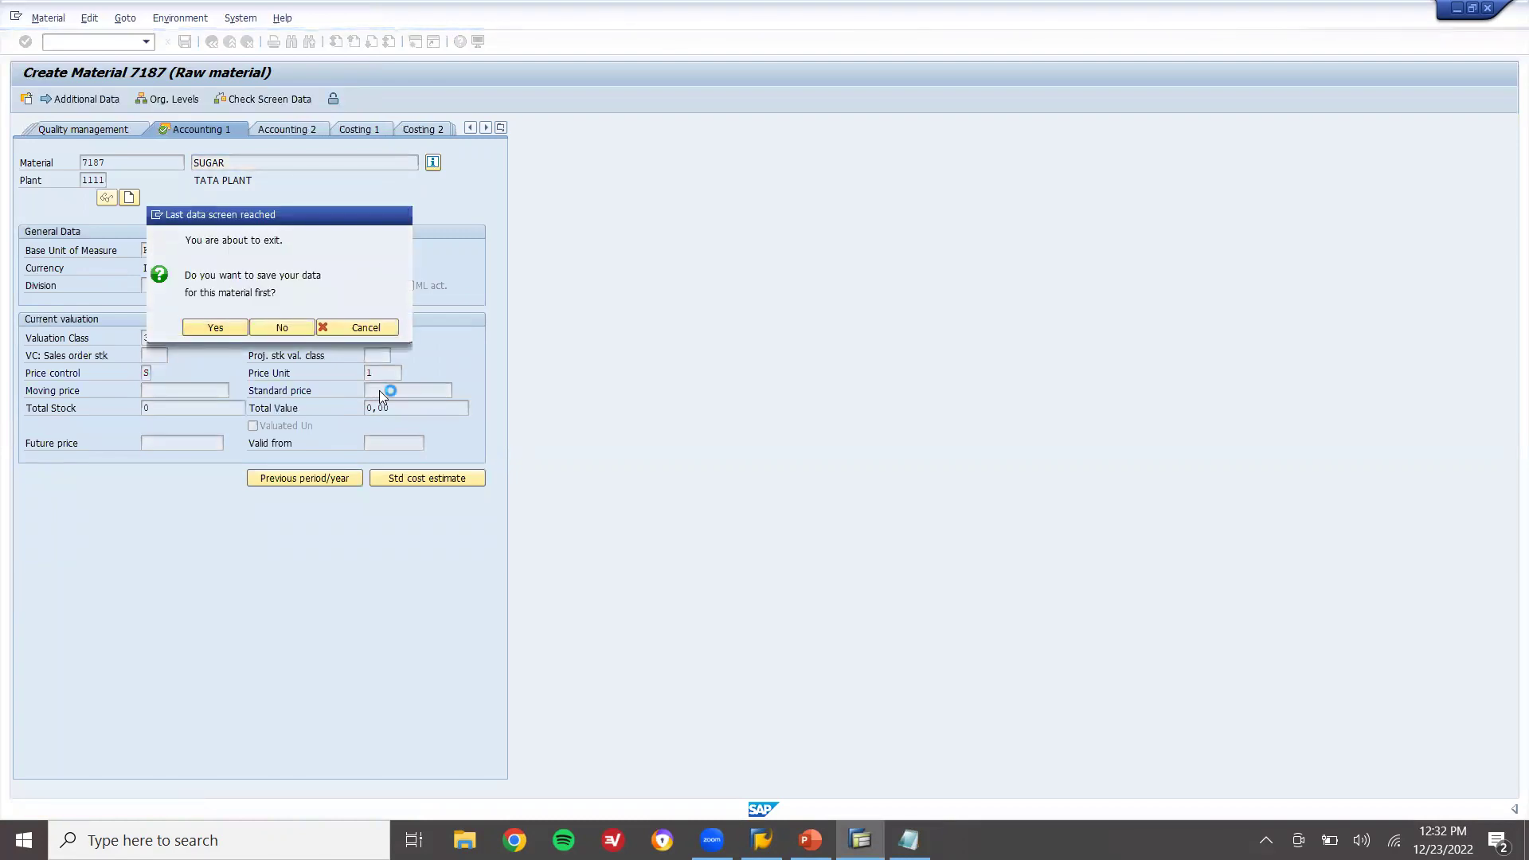
key("alt+Tab")
type("7187")
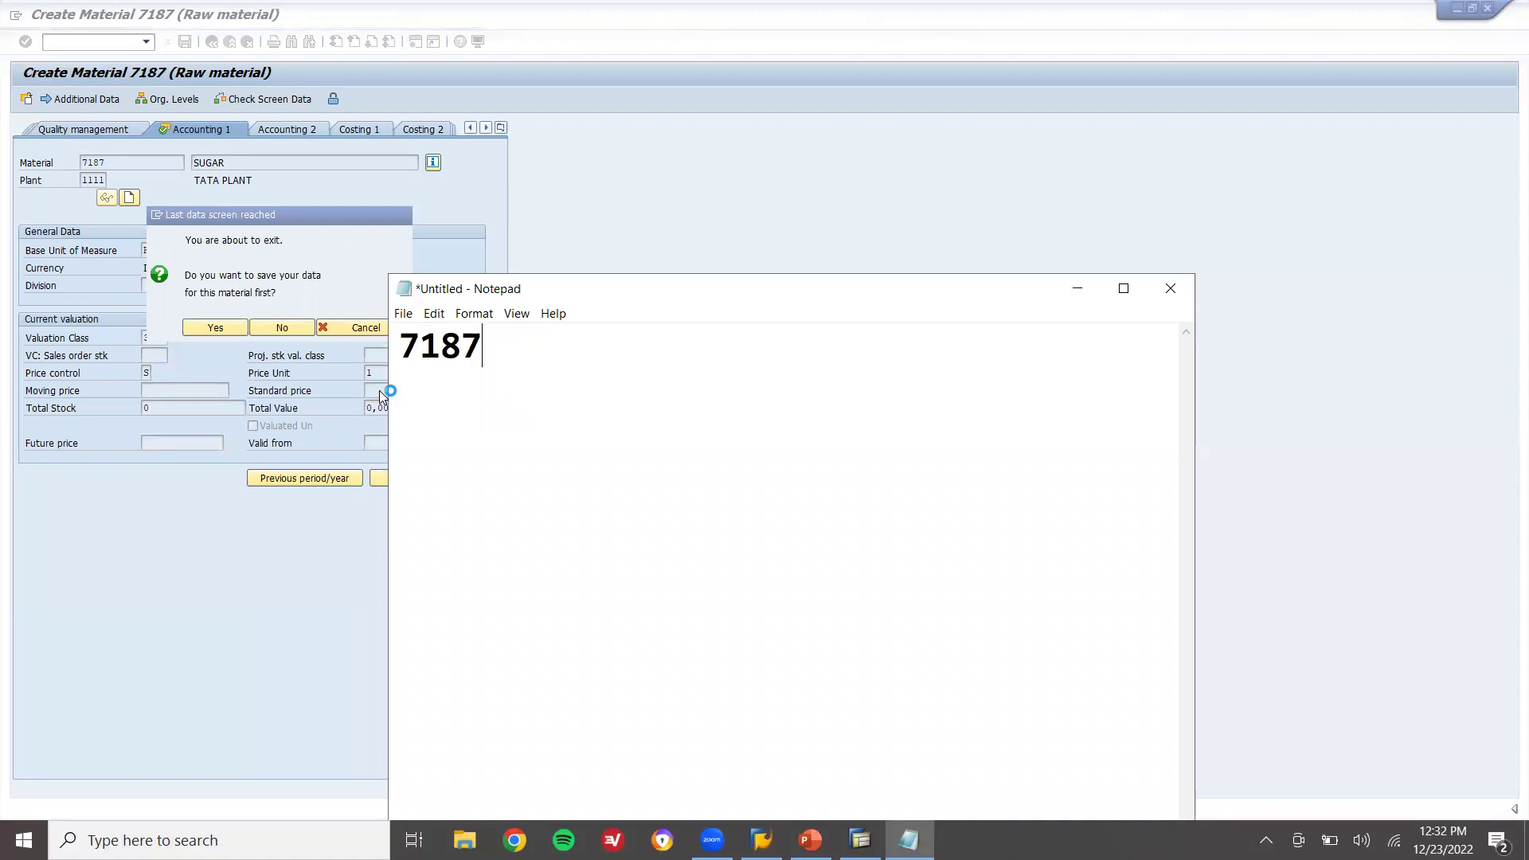
key("Return")
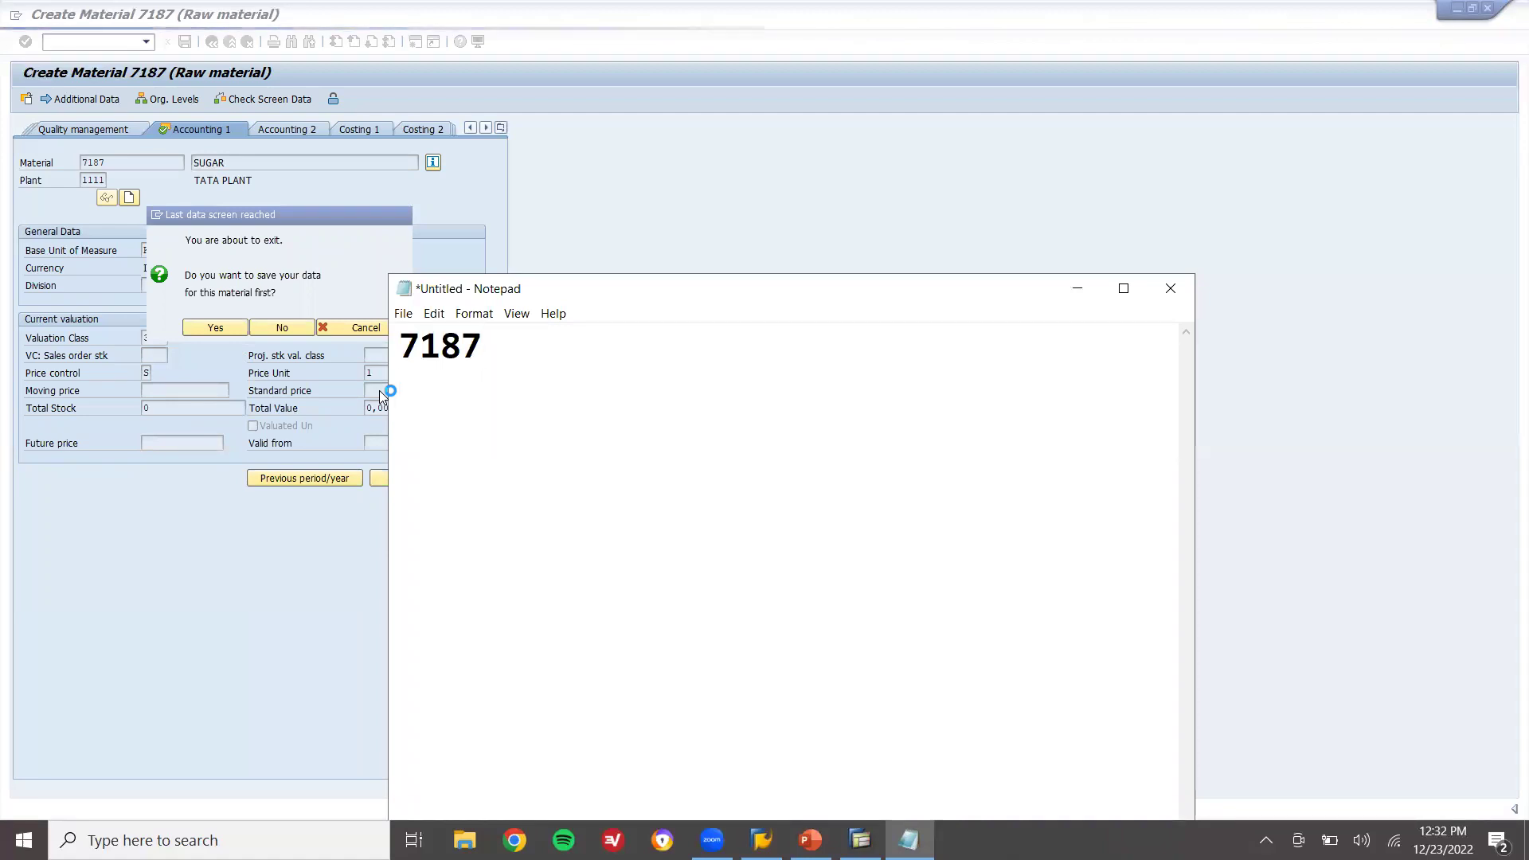
left_click(121, 529)
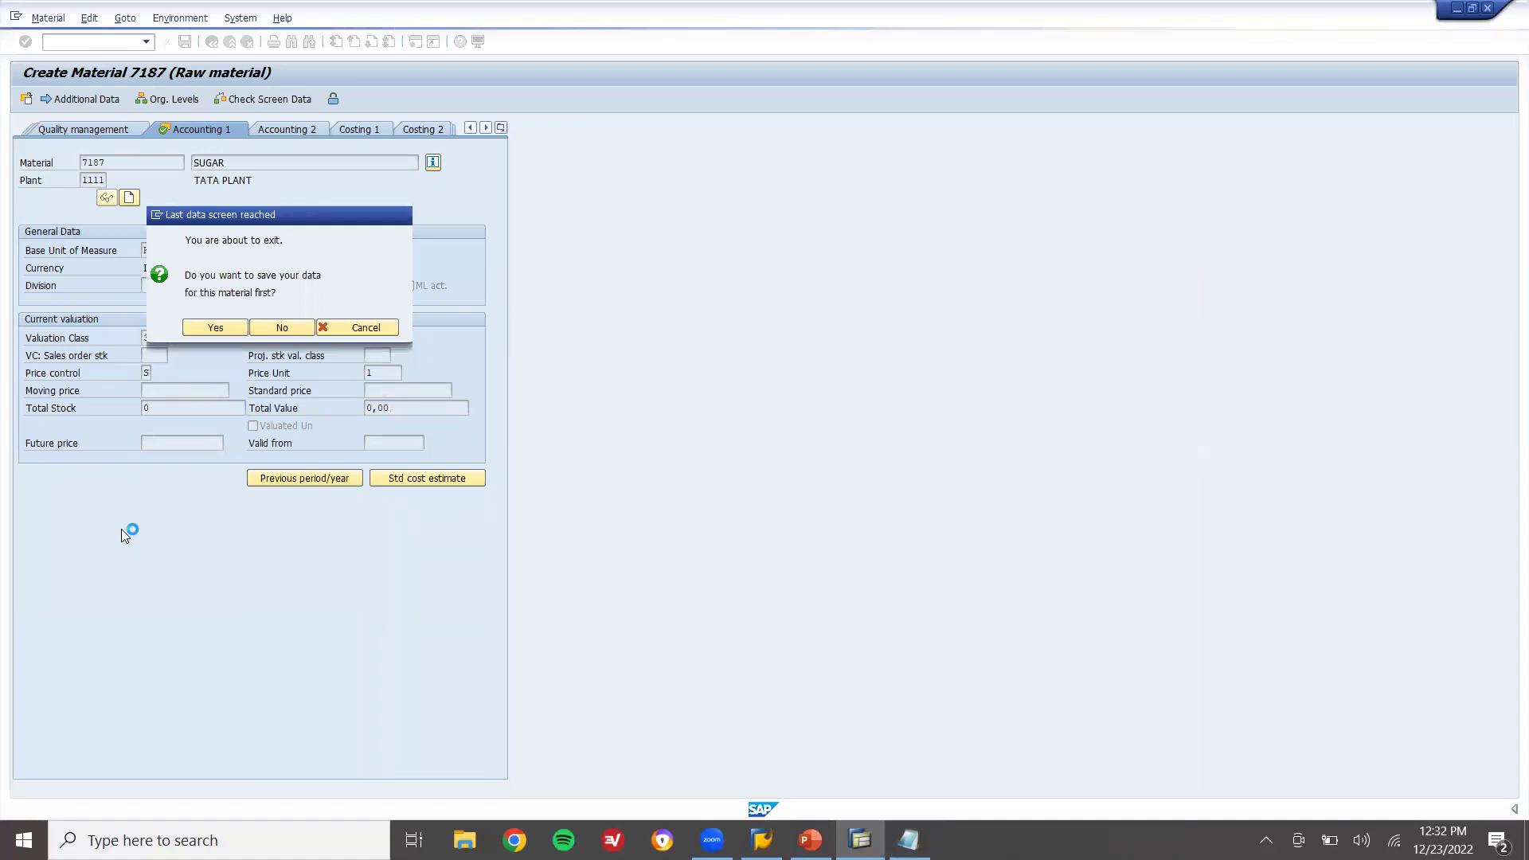
Save material 7187 and start material 7188 with the same views and plant
key("Return")
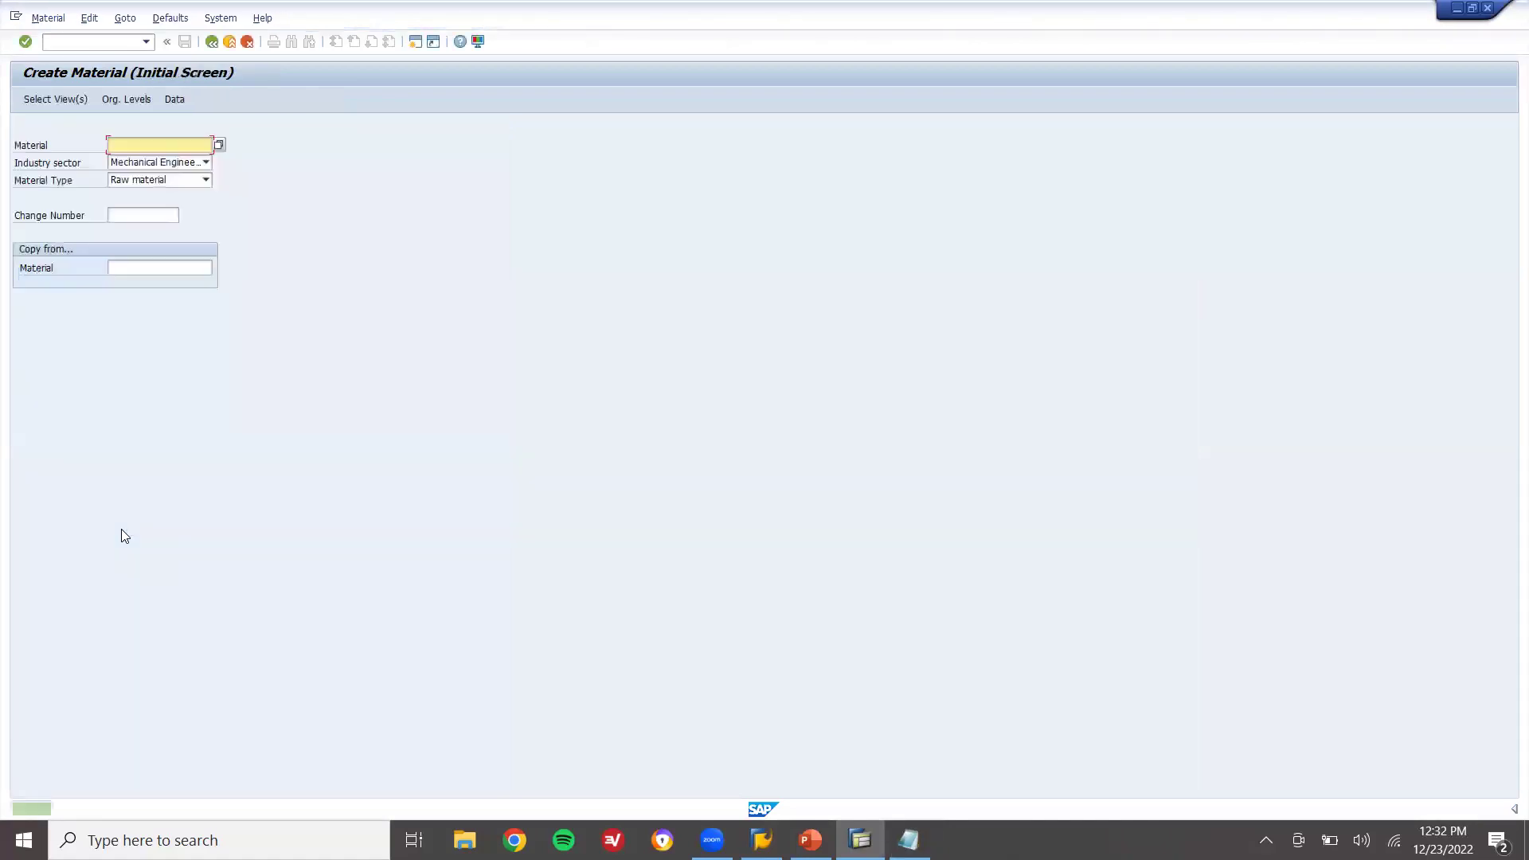
key("Return")
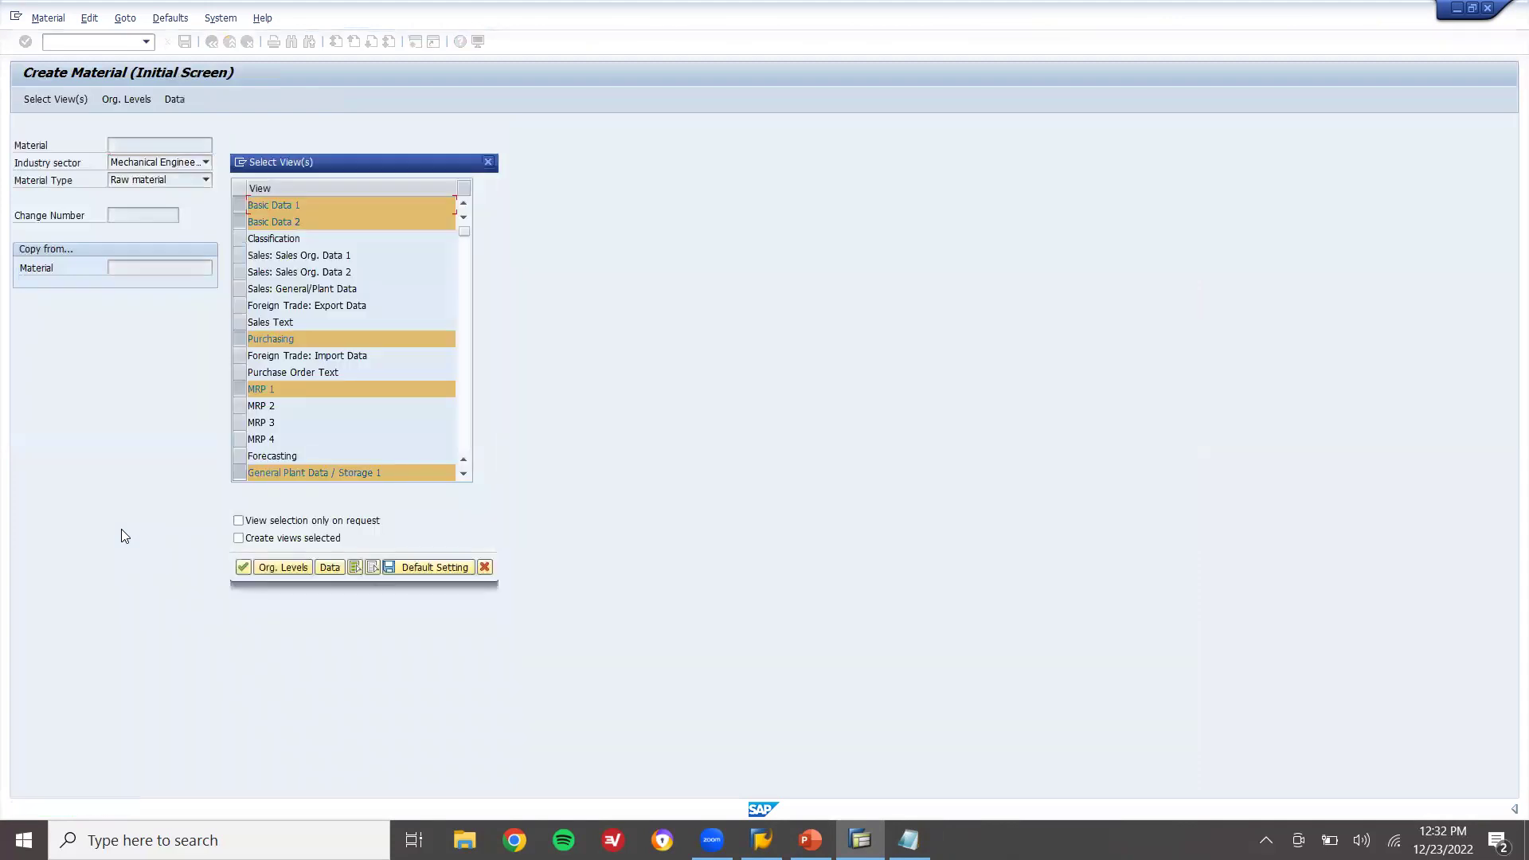
key("Return")
key("Return")
Enter description JAGGRY, unit KG and the suggested material group 00103
key("BackSpace")
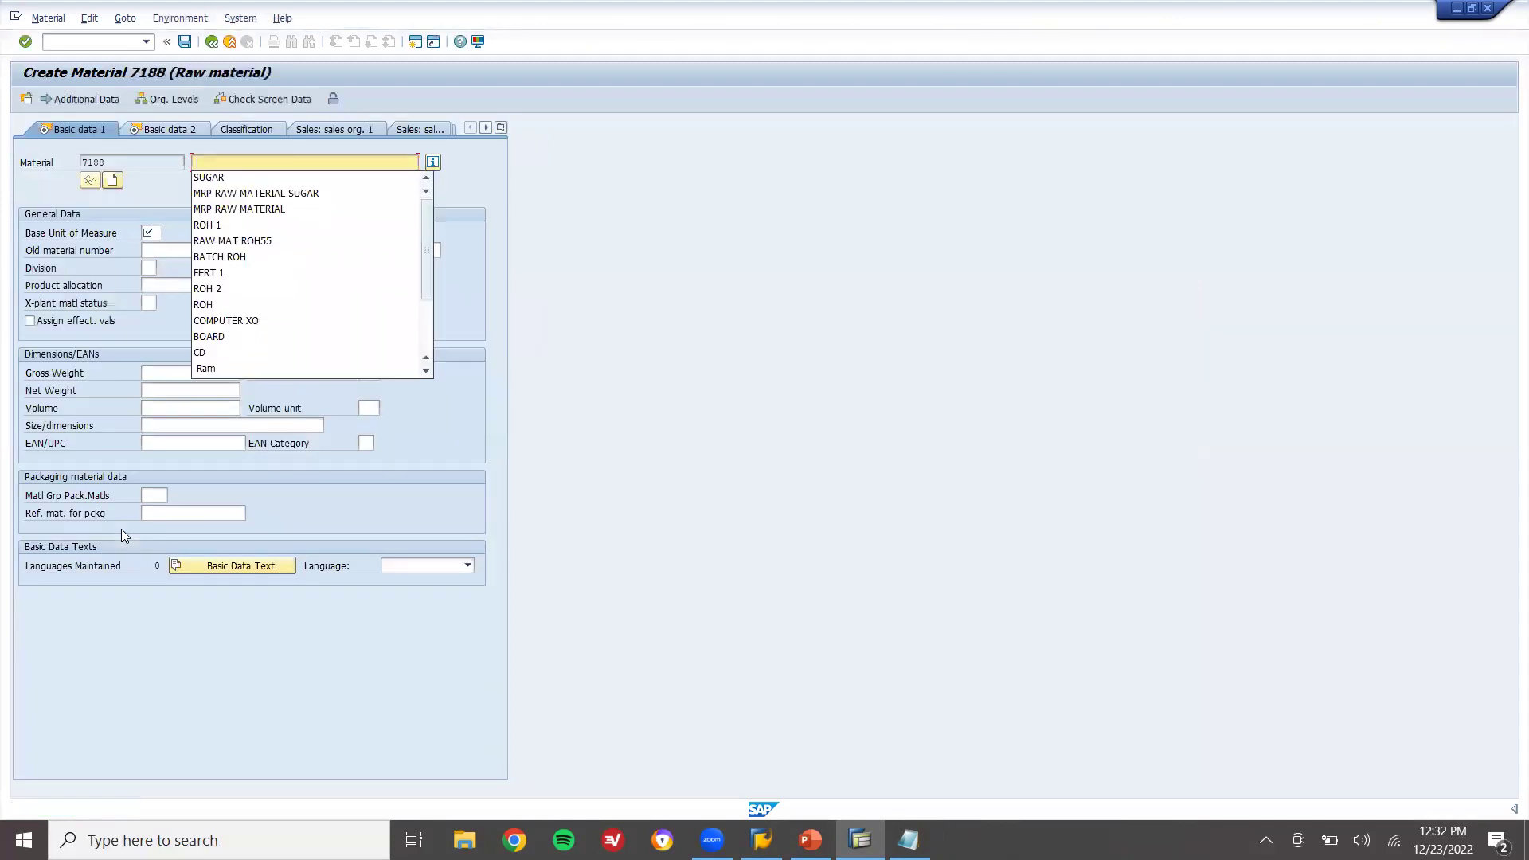
type("JAGGRY")
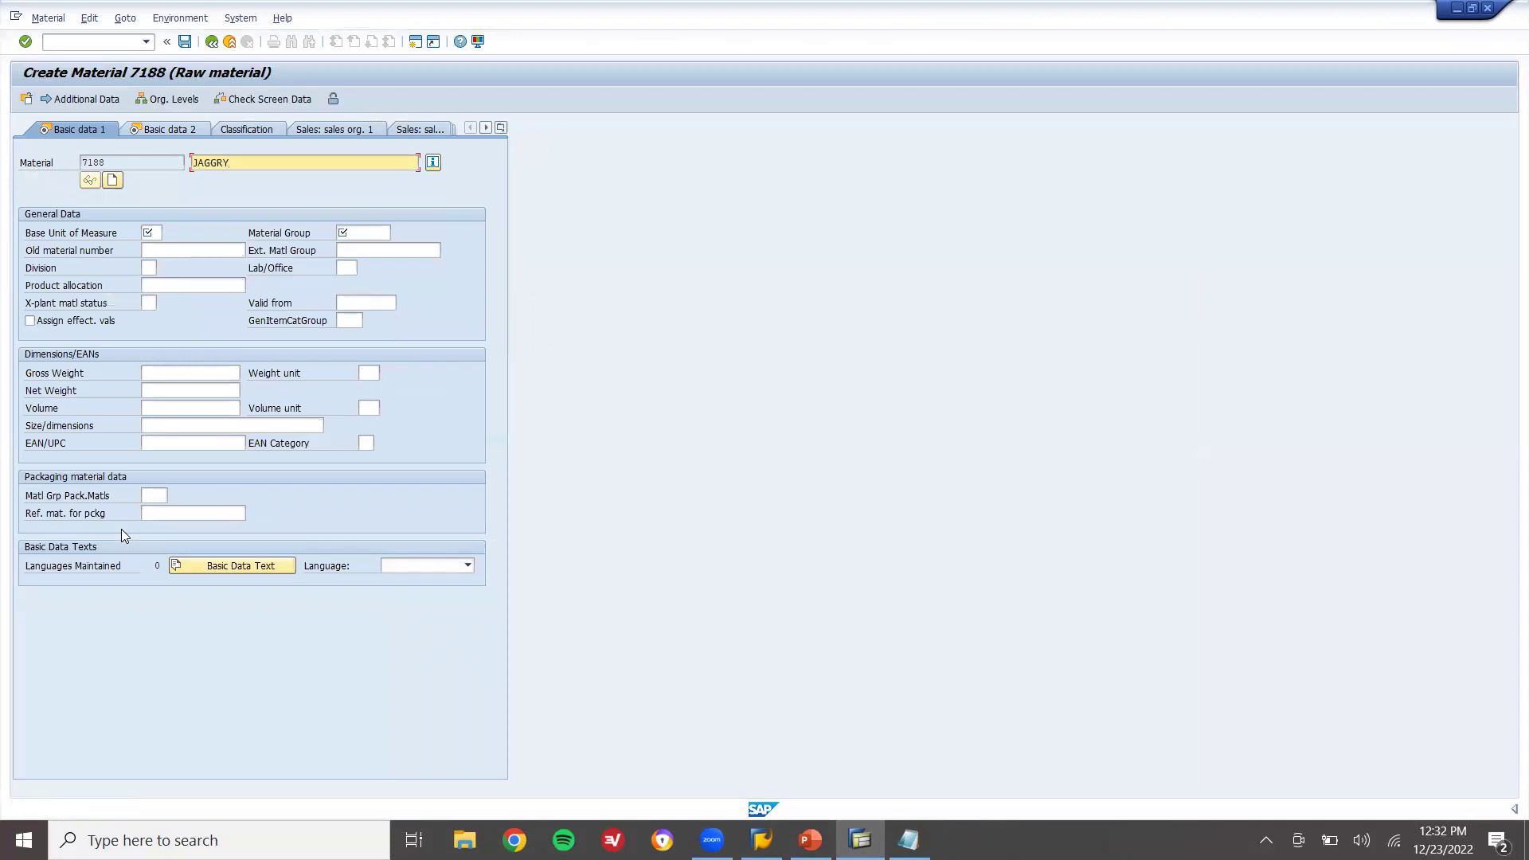
key("Return")
type("KG")
key("Tab")
key("Return")
key("Return")
Set purchasing group 000, MRP type V1, reorder point 20, controller 000 and lot size HB
key("Return")
key("Return")
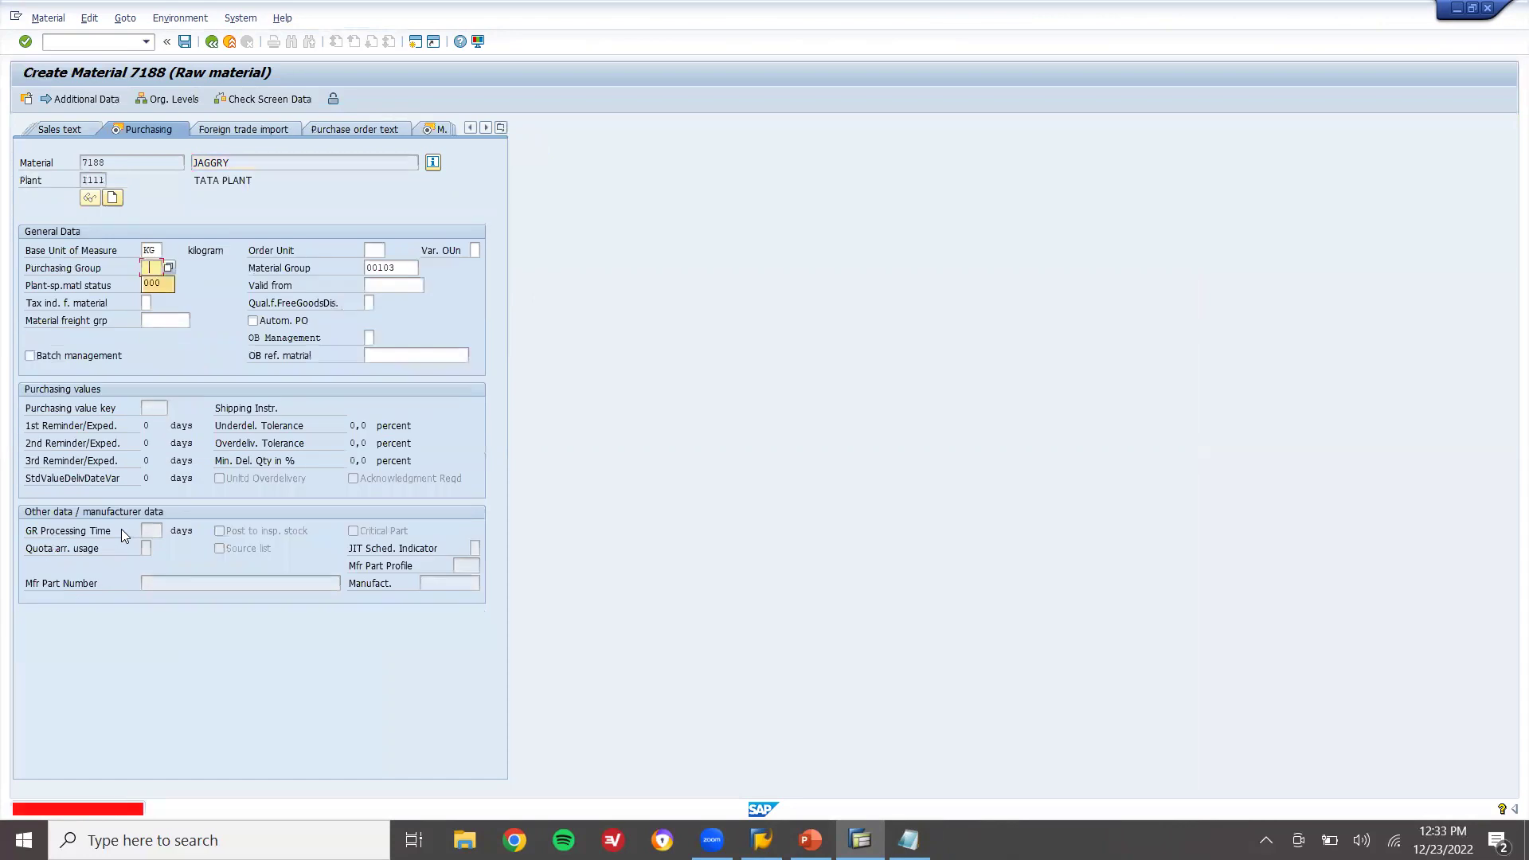
key("Return")
type("V1")
key("Return")
key("Return")
type("20")
key("Return")
key("Return")
type("000")
key("Return")
key("Down")
key("Return")
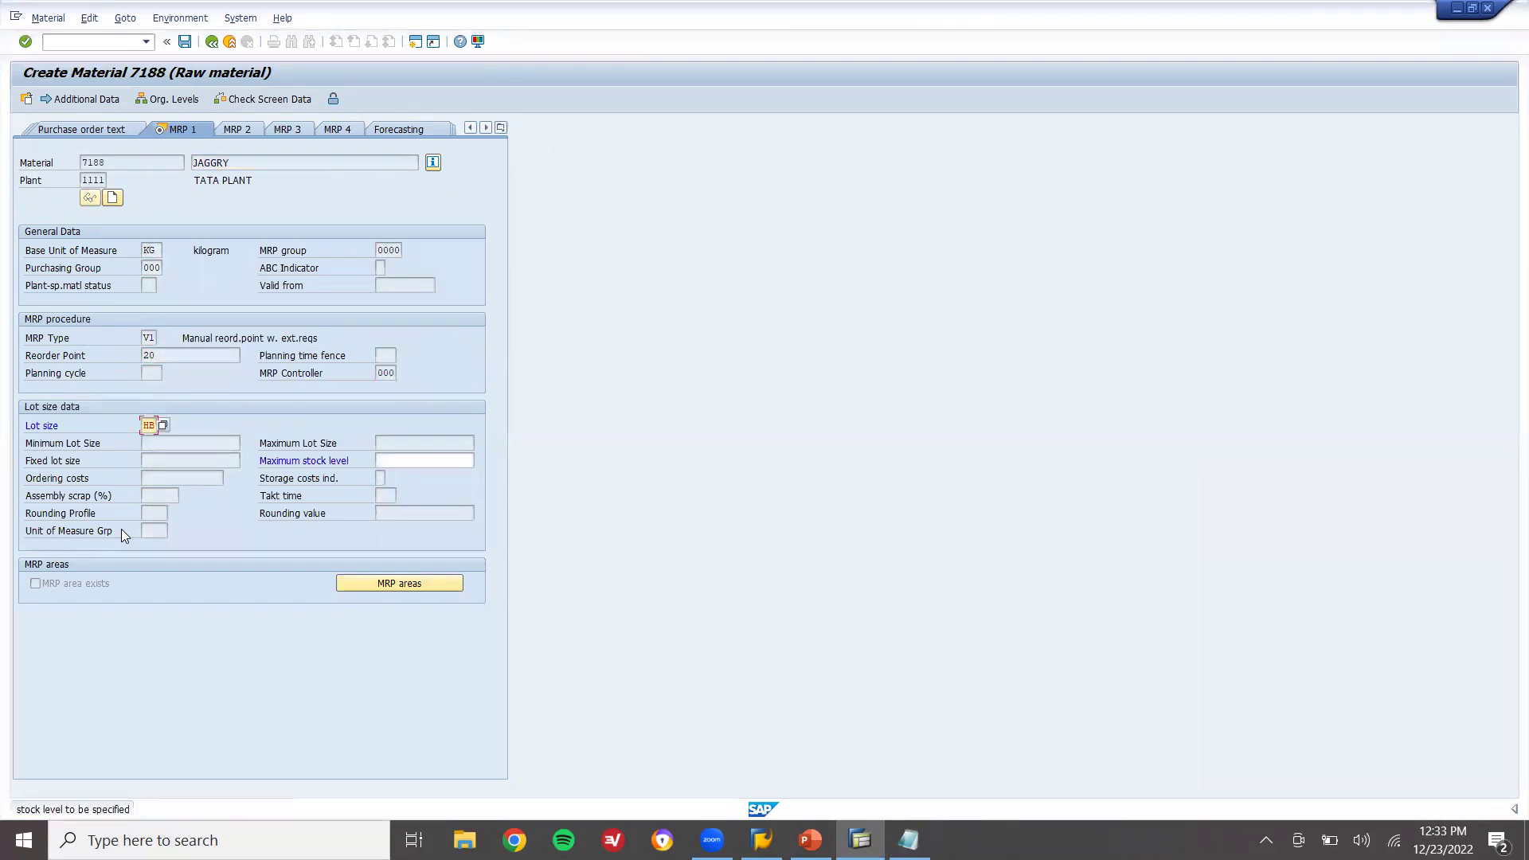
left_click(417, 459)
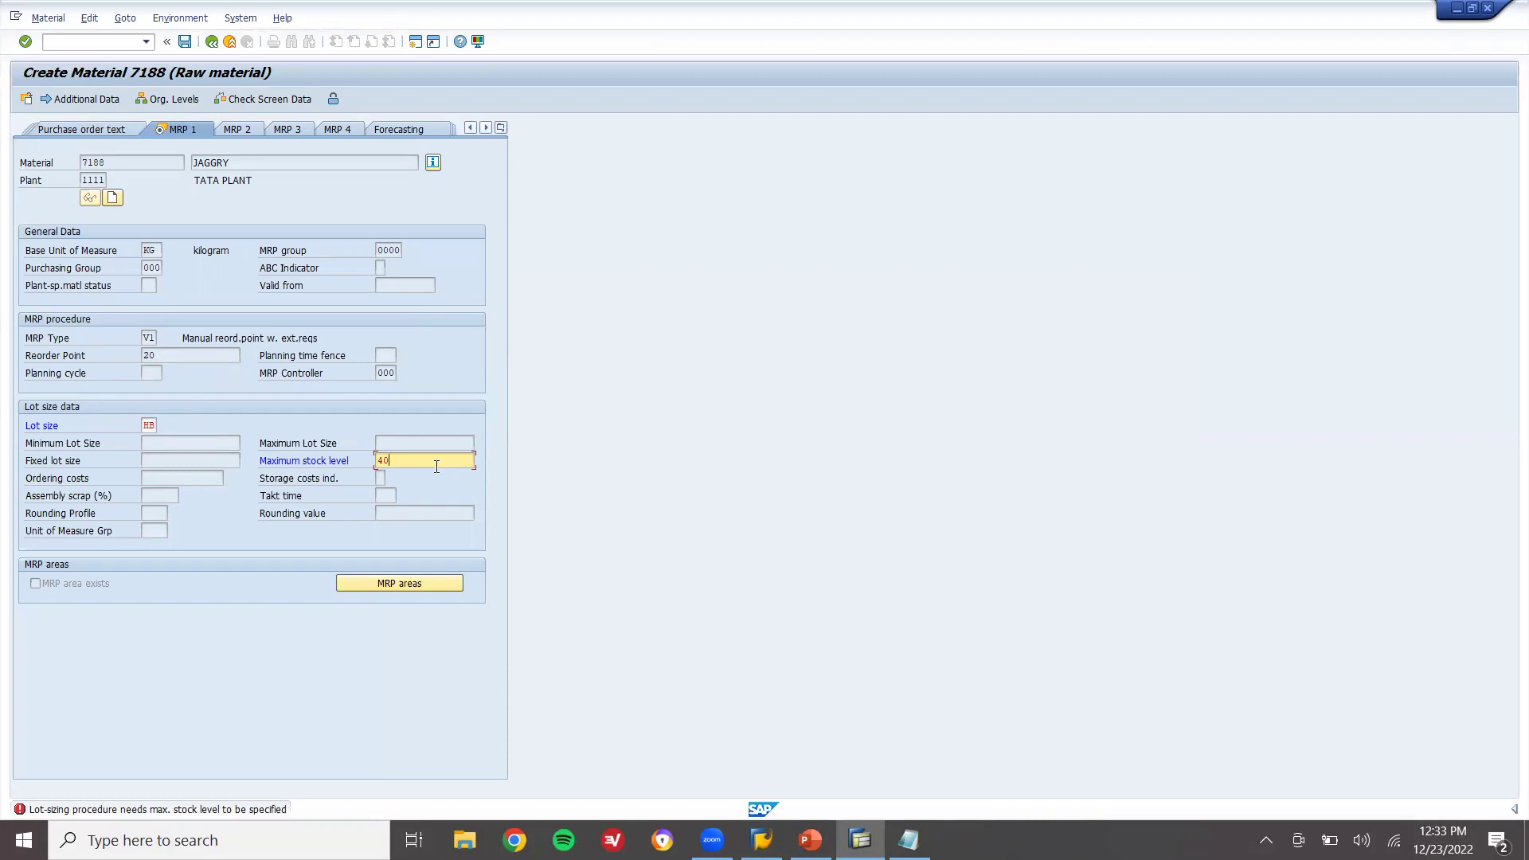
Enter maximum stock 40 and the valuation class, then save JAGGRY as material 7188
key("Return")
key("Return")
type("3")
key("Down")
key("Return")
key("Return")
key("Return")
key("Return")
key("Return")
key("Return")
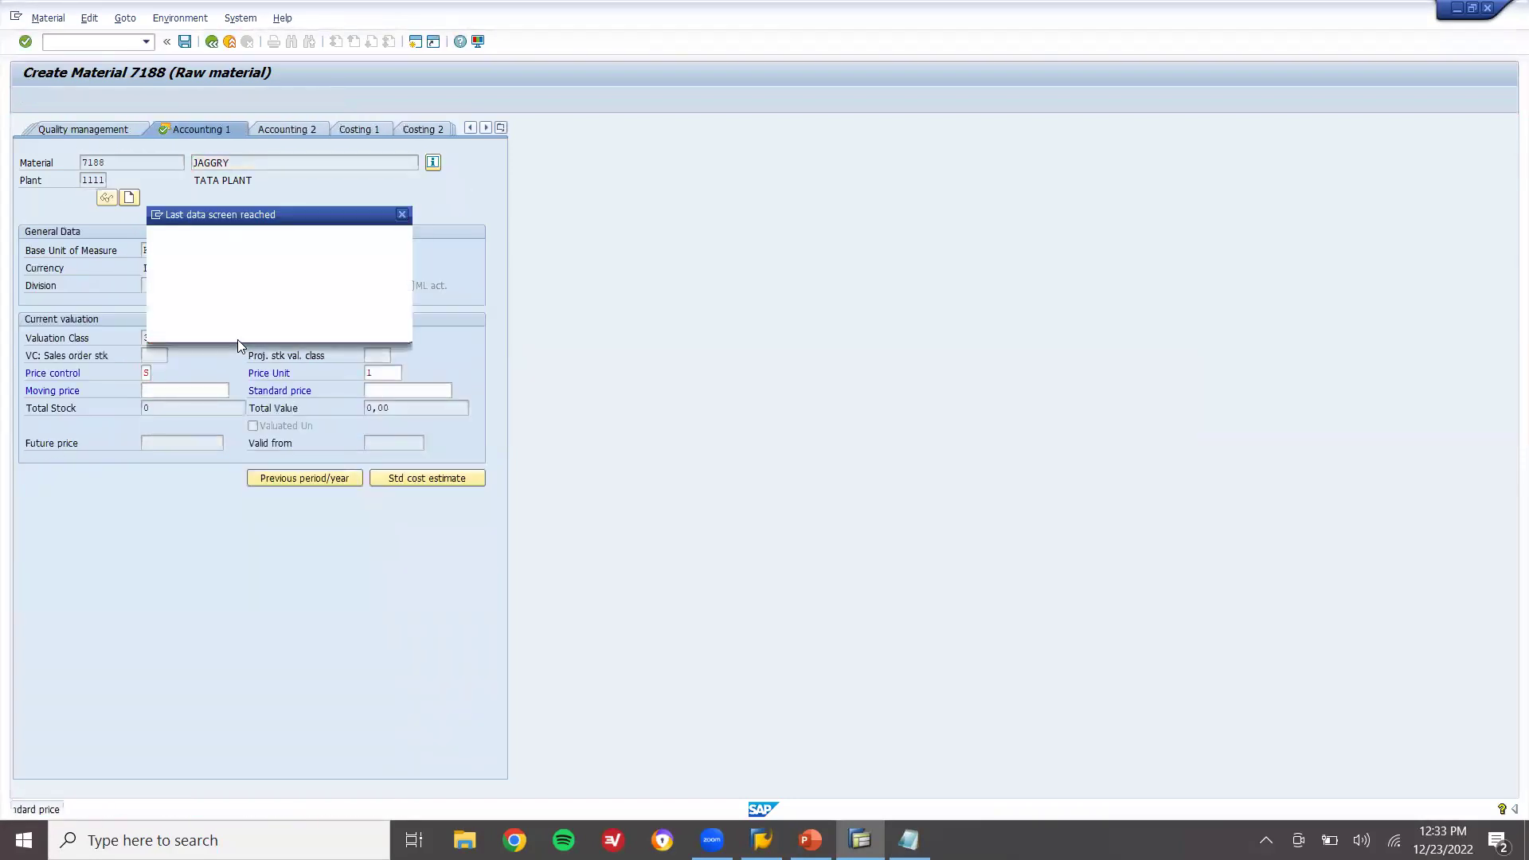
key("Return")
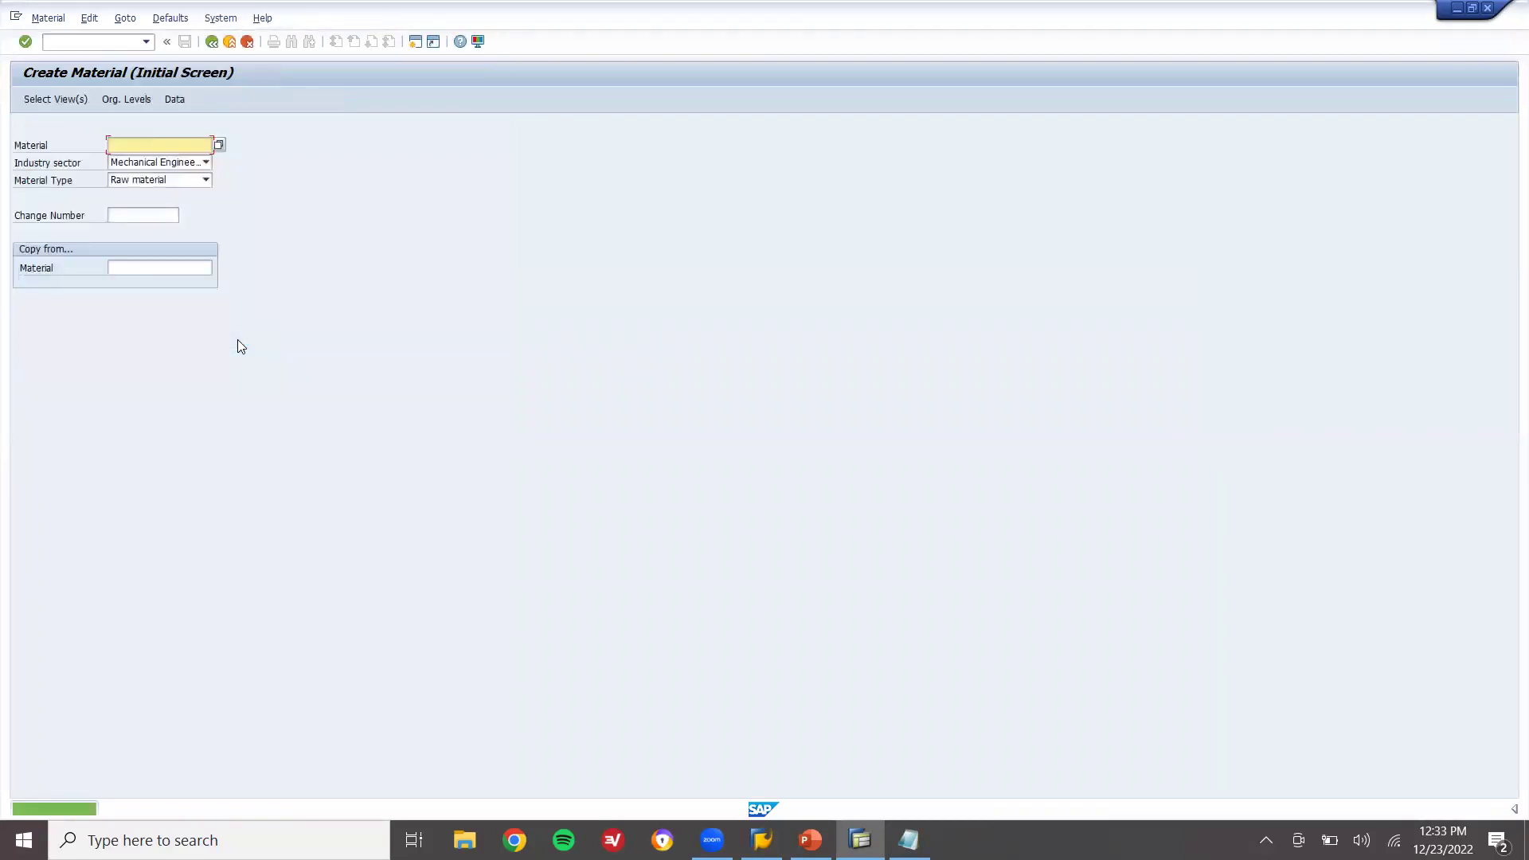
Note 7188 in Notepad and begin material 7189 with the same views and org levels
key("alt+Tab")
type("71")
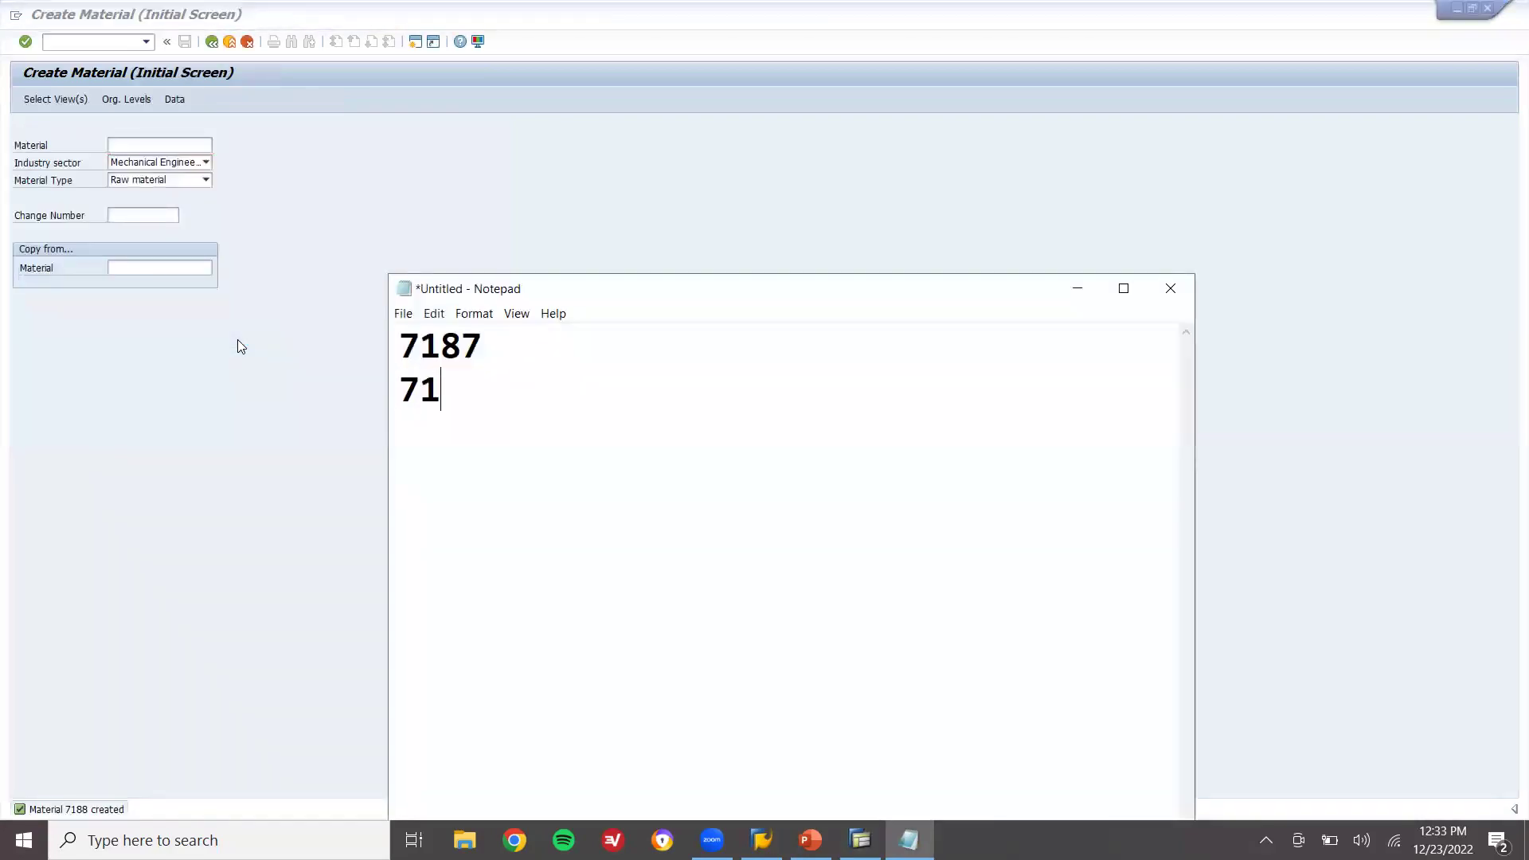
type("88")
key("Return")
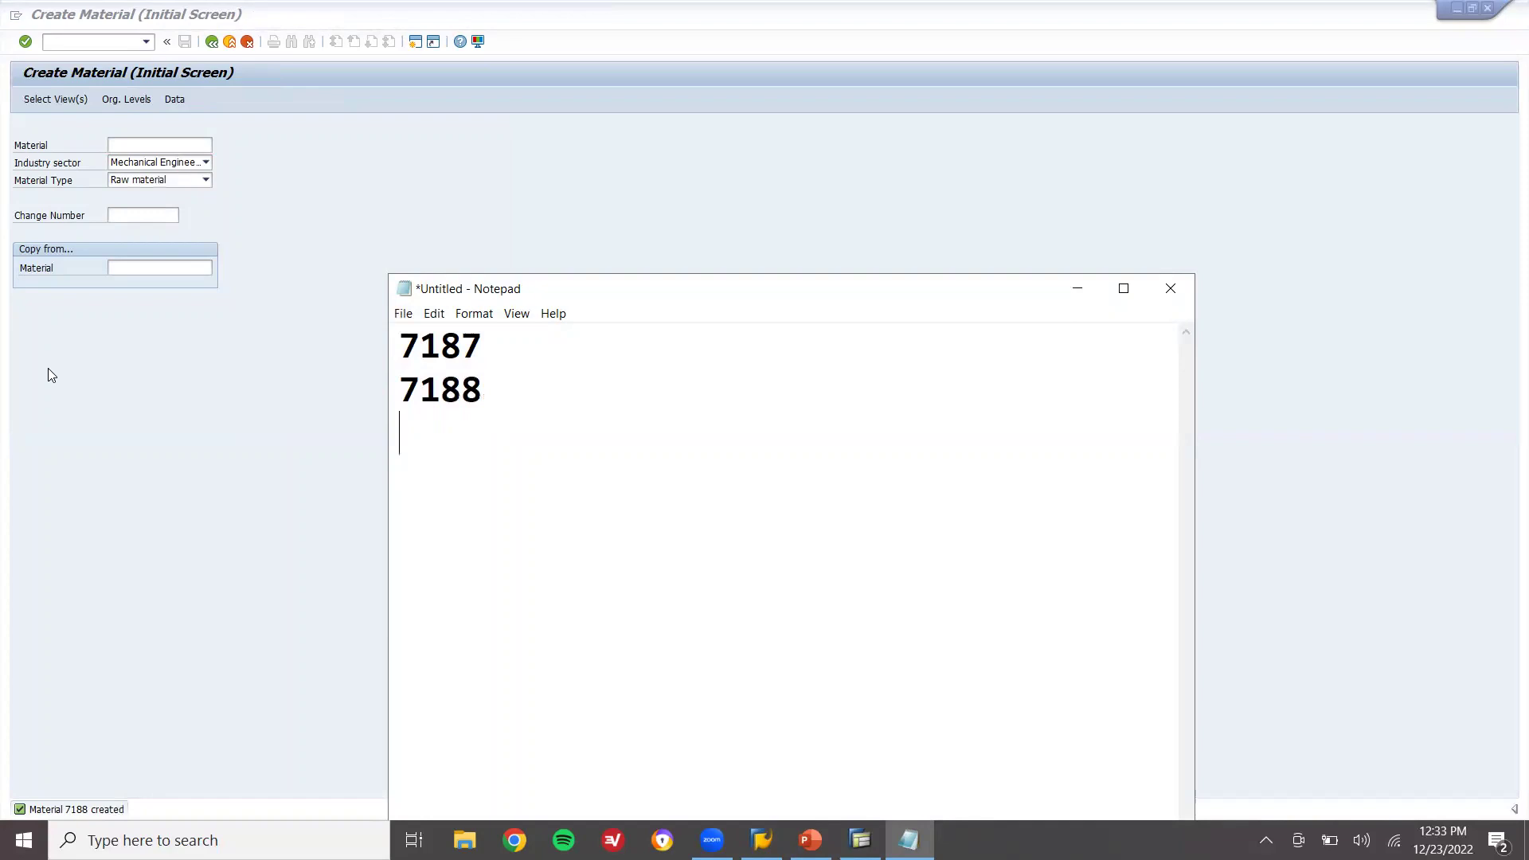
key("alt+Tab")
key("Return")
key("Return")
key("Return")
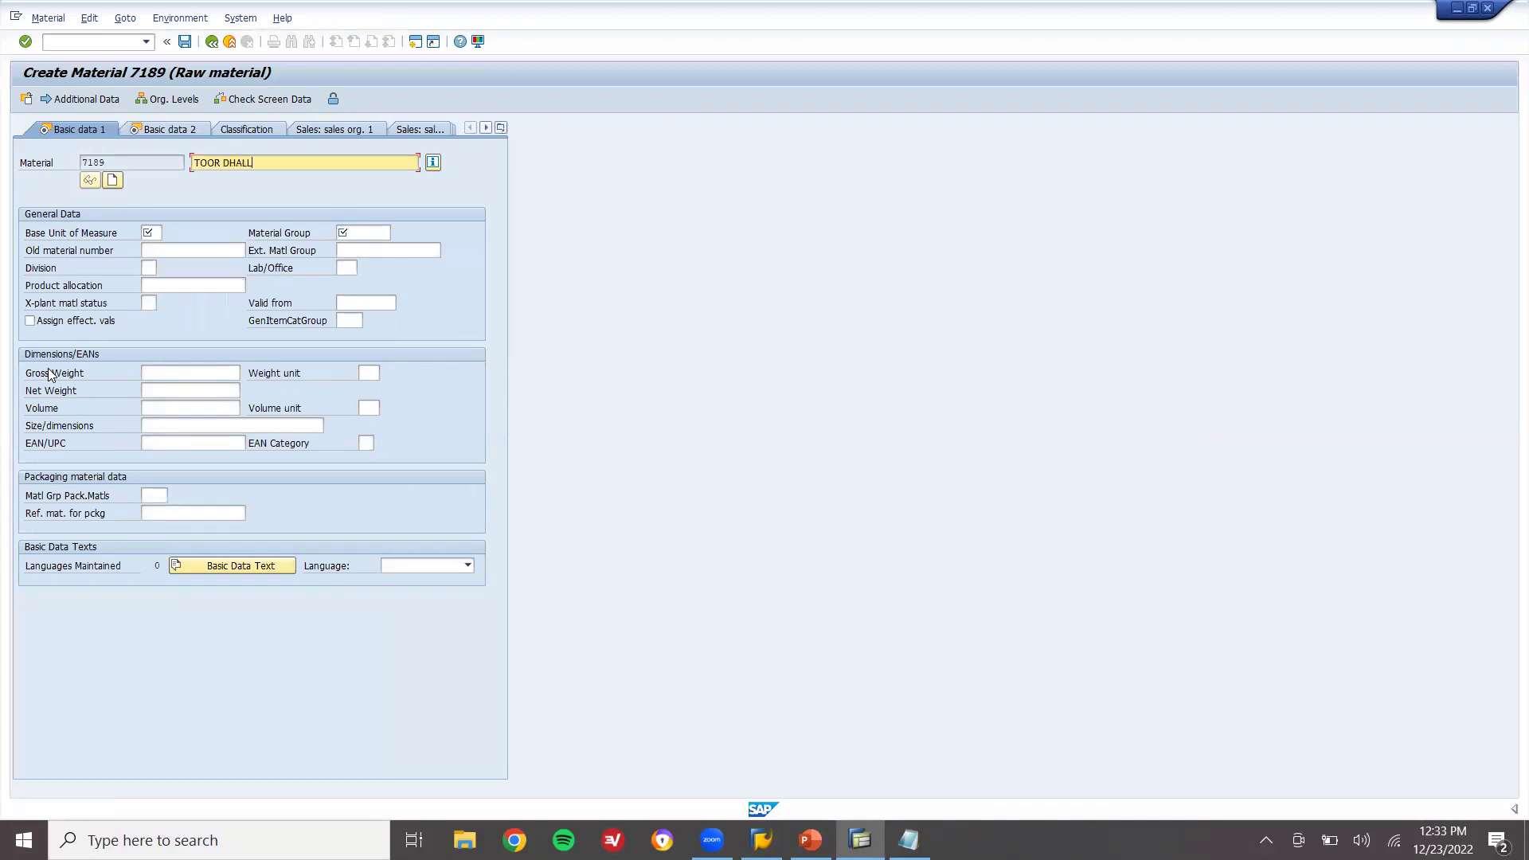
Enter unit KG, material group FOODS and purchasing group 000
key("Return")
type("KG")
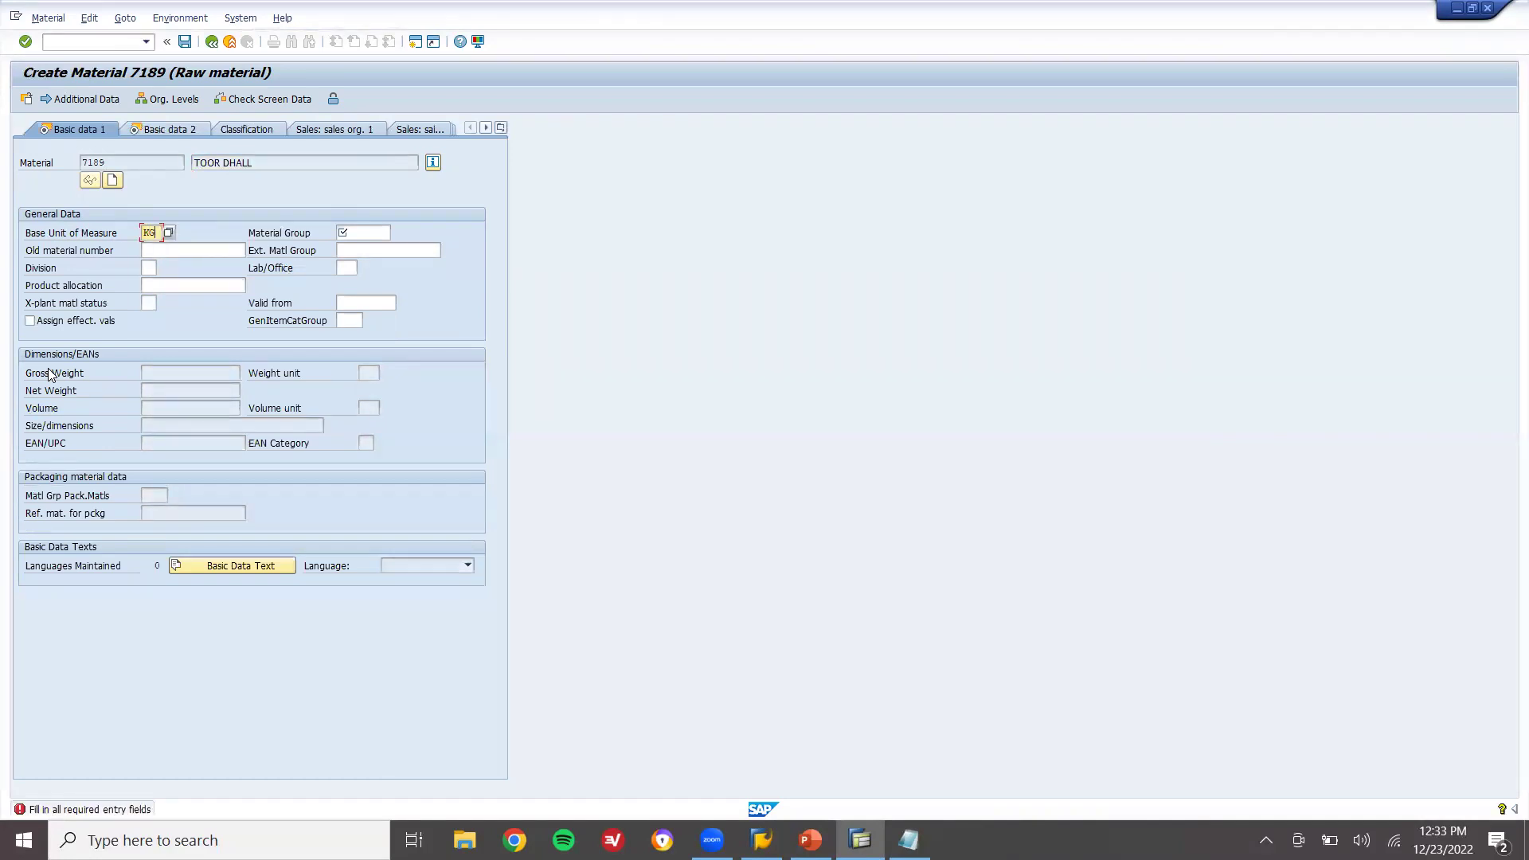
key("Tab")
type("FOODS")
key("Return")
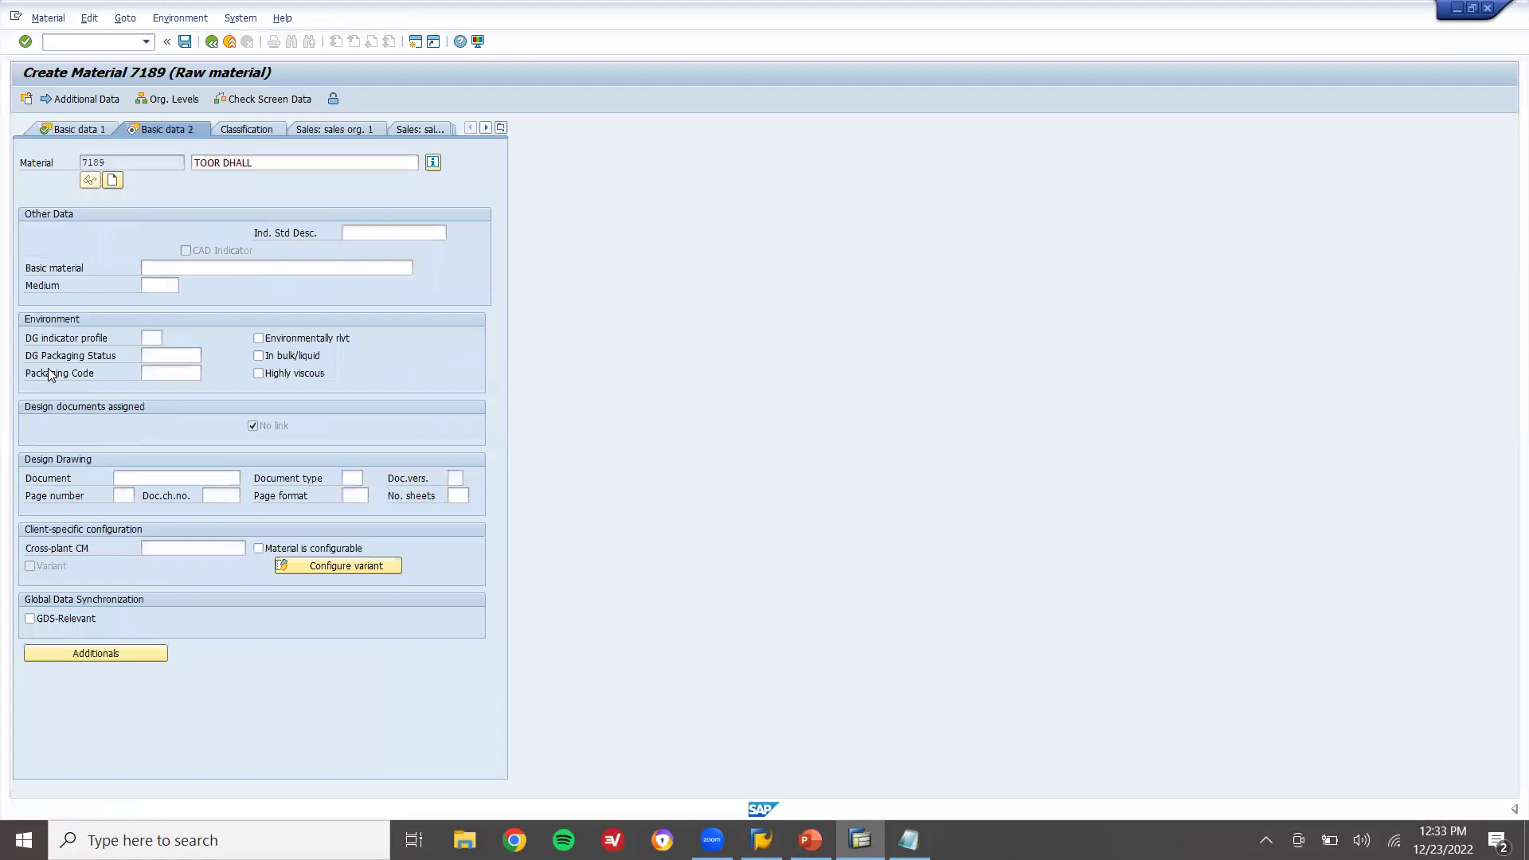
key("Return")
key("Return")
type("000")
key("Return")
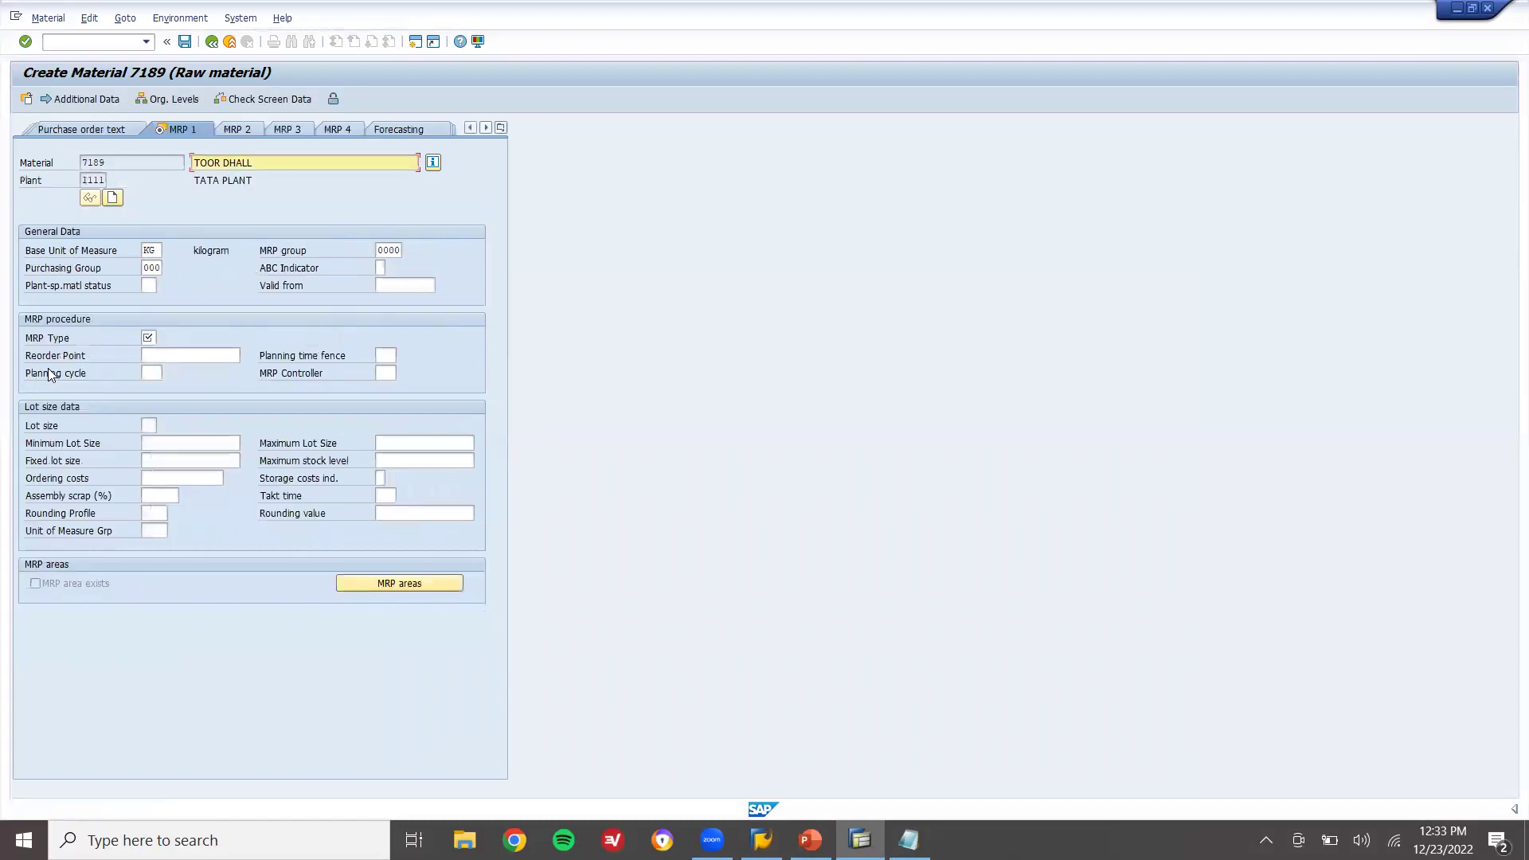
Set MRP type V1, reorder point 15, controller 000, lot size HB and maximum stock 20
type("V1")
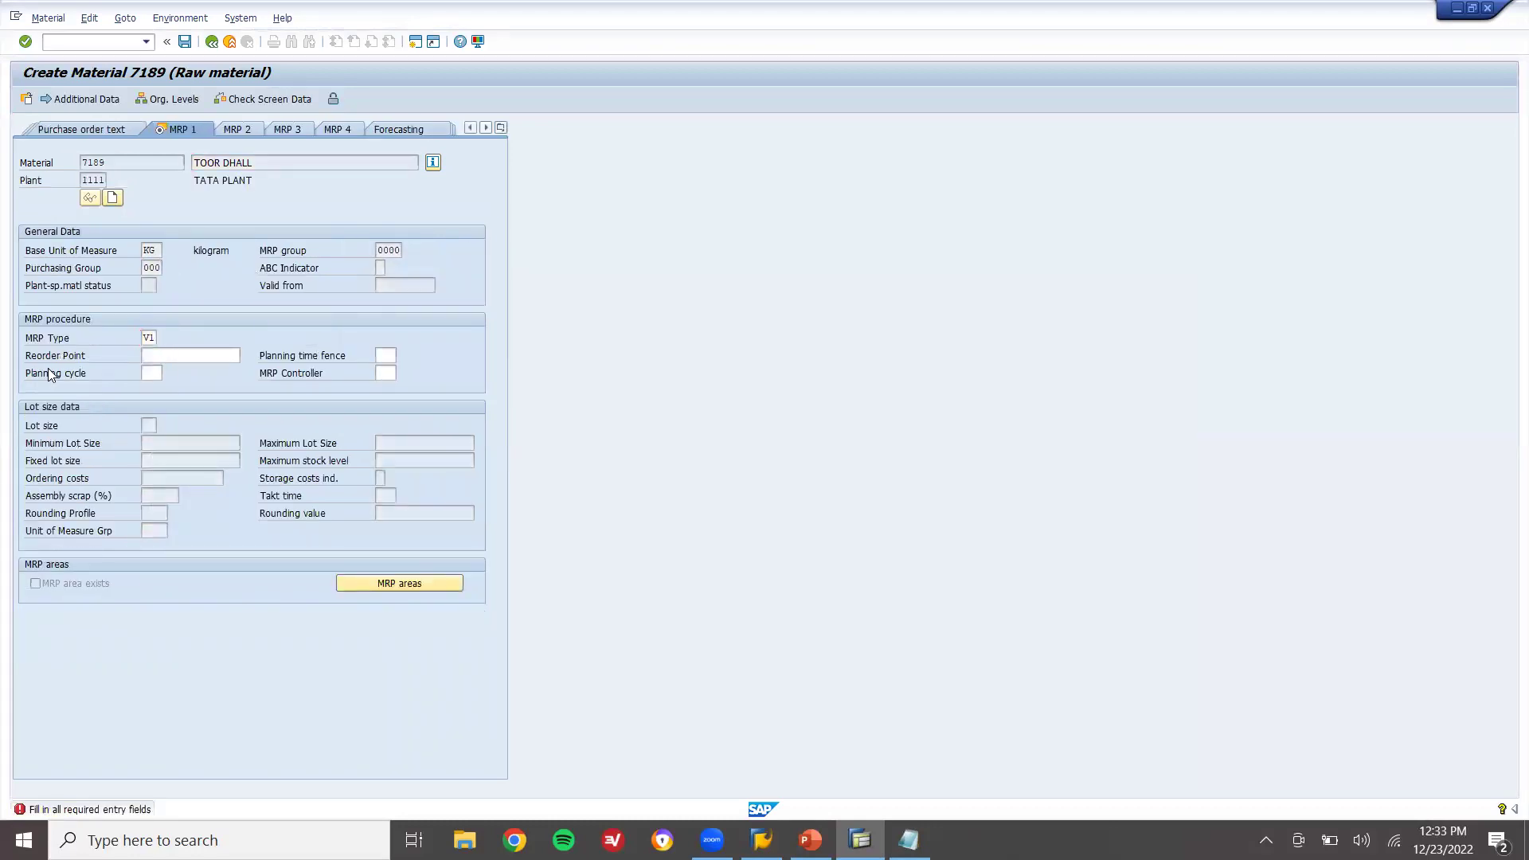
key("Return")
type("15")
key("Return")
type("000")
key("Return")
type("HB")
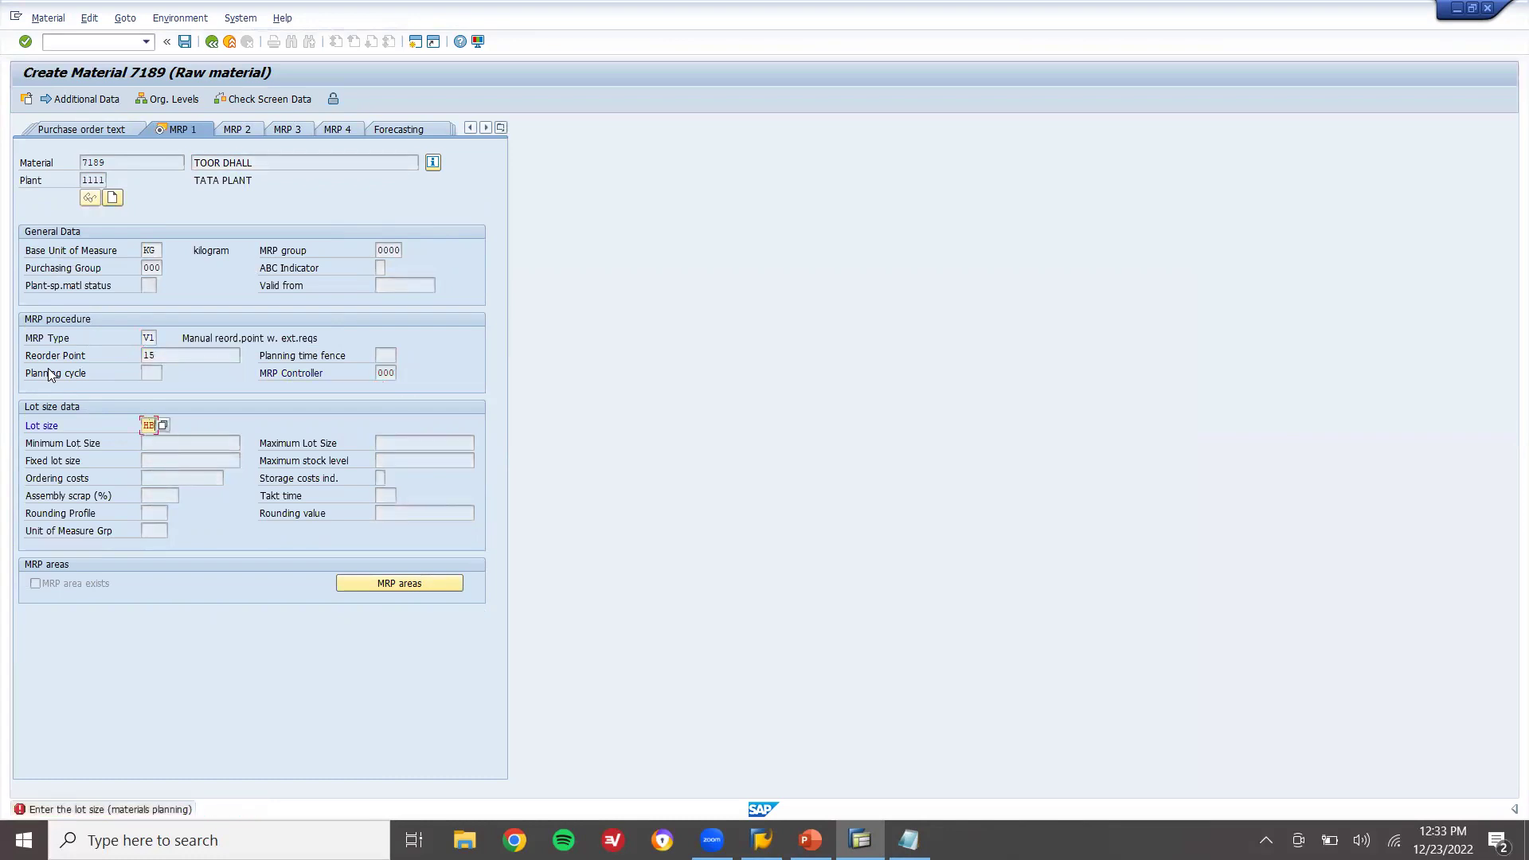
key("Return")
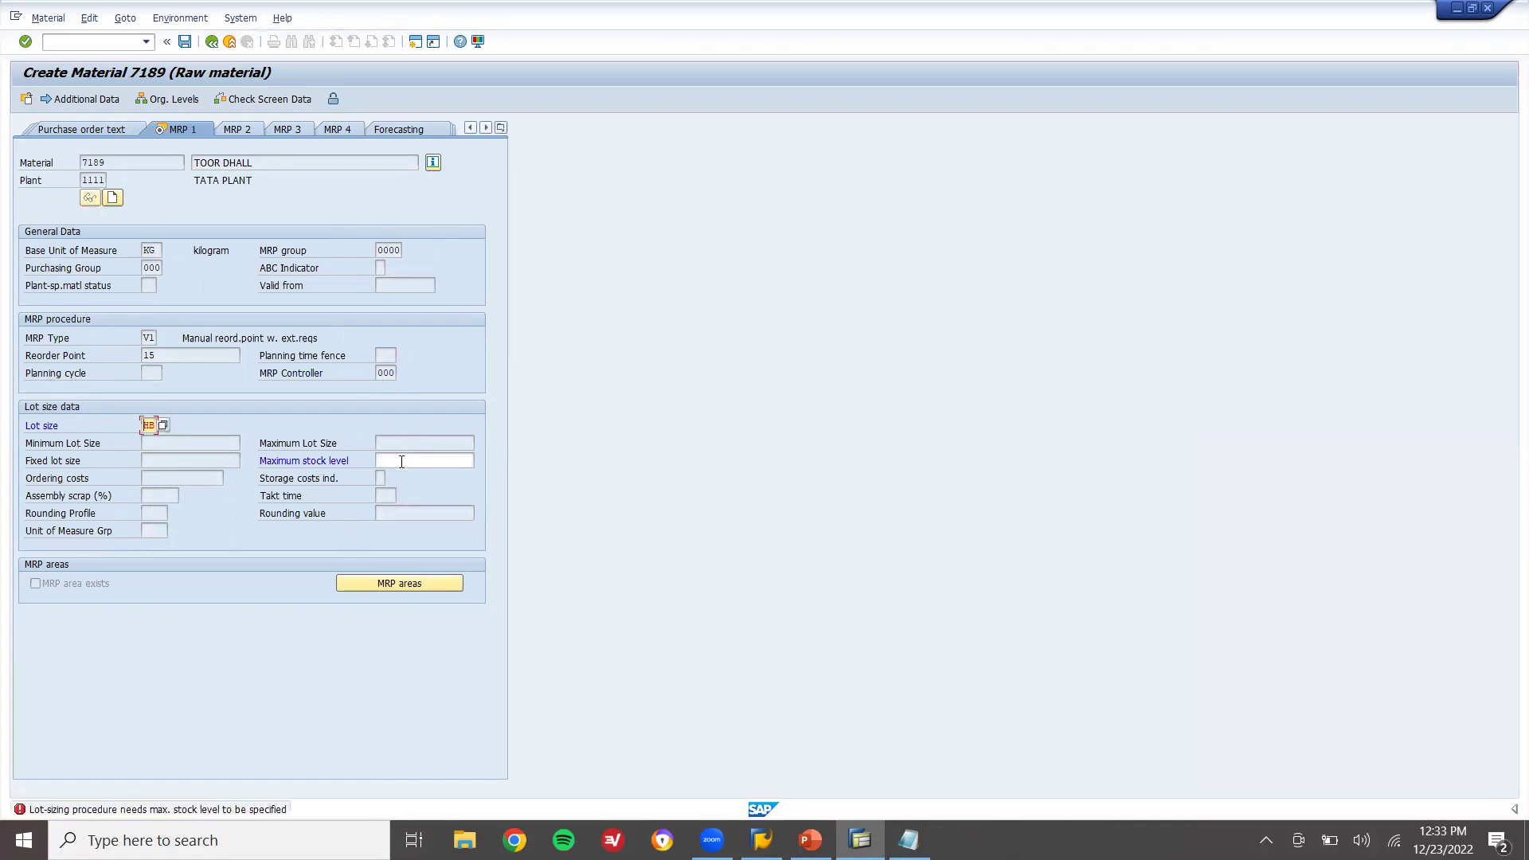
left_click(401, 462)
type("20")
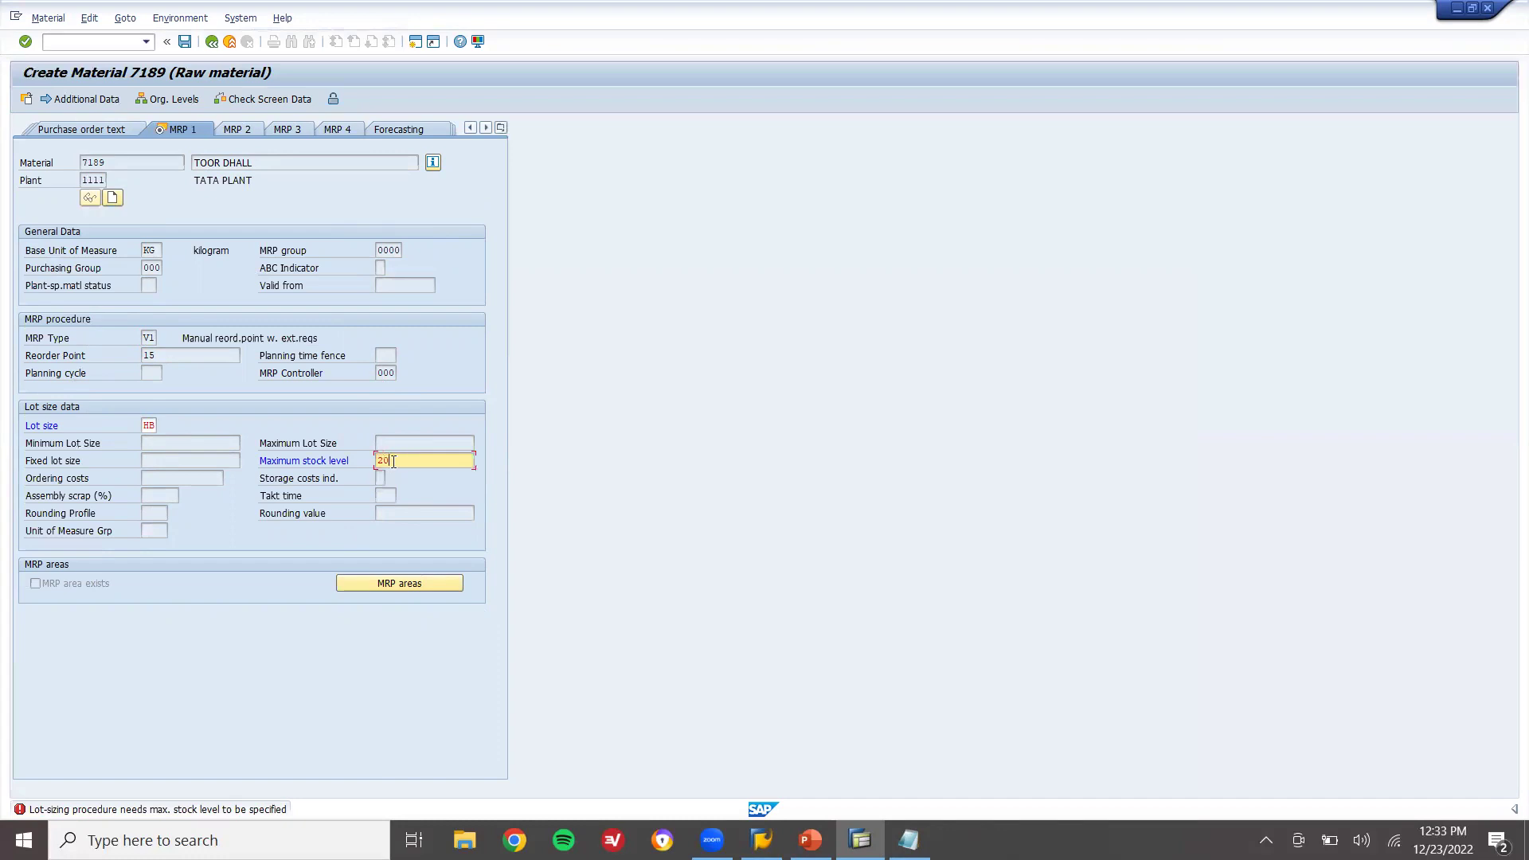
left_click(149, 355)
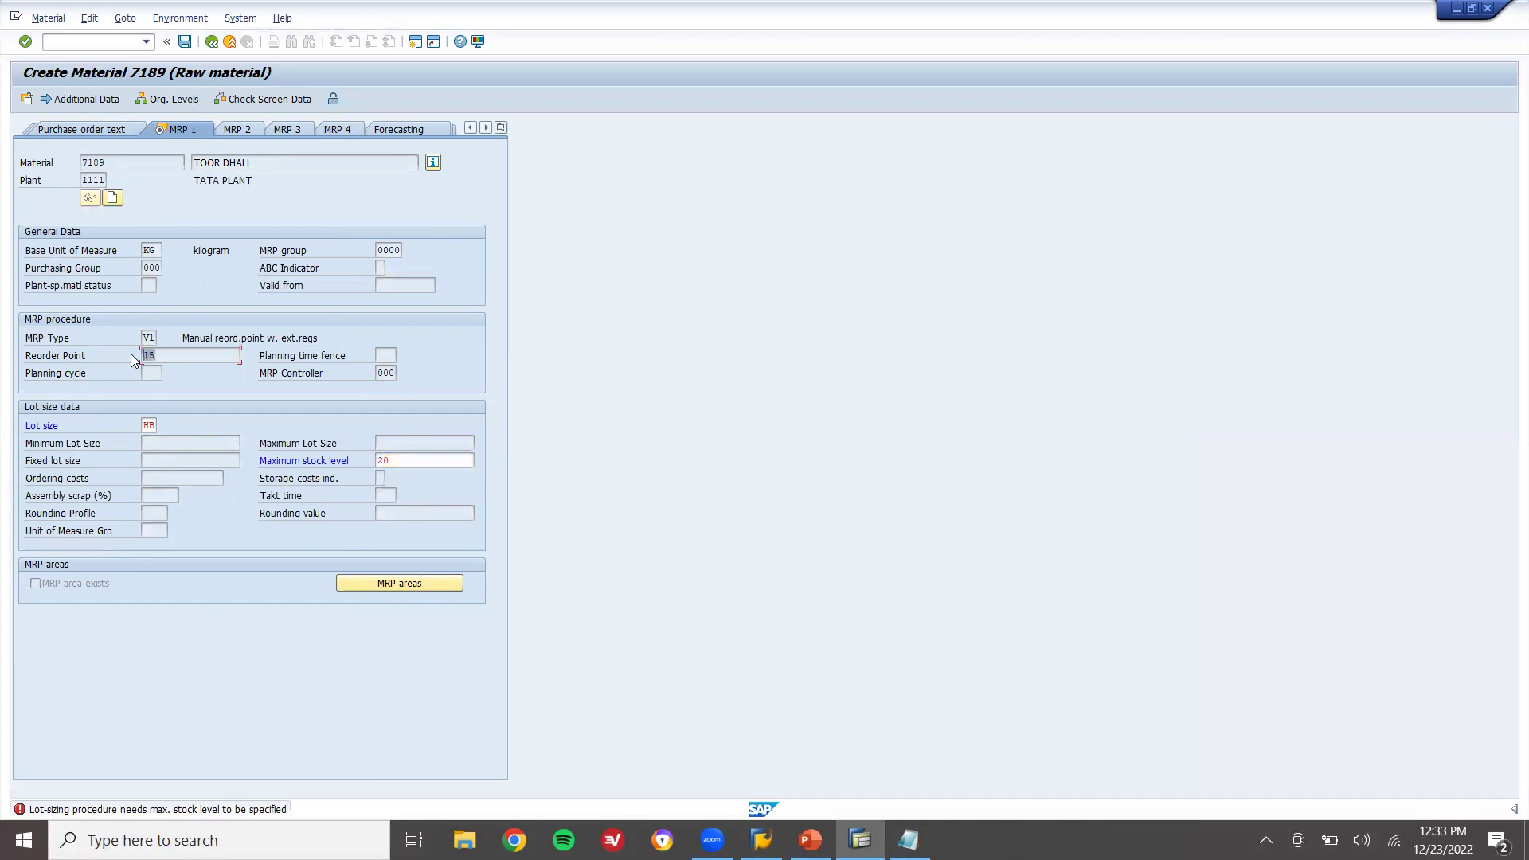
left_click(416, 465)
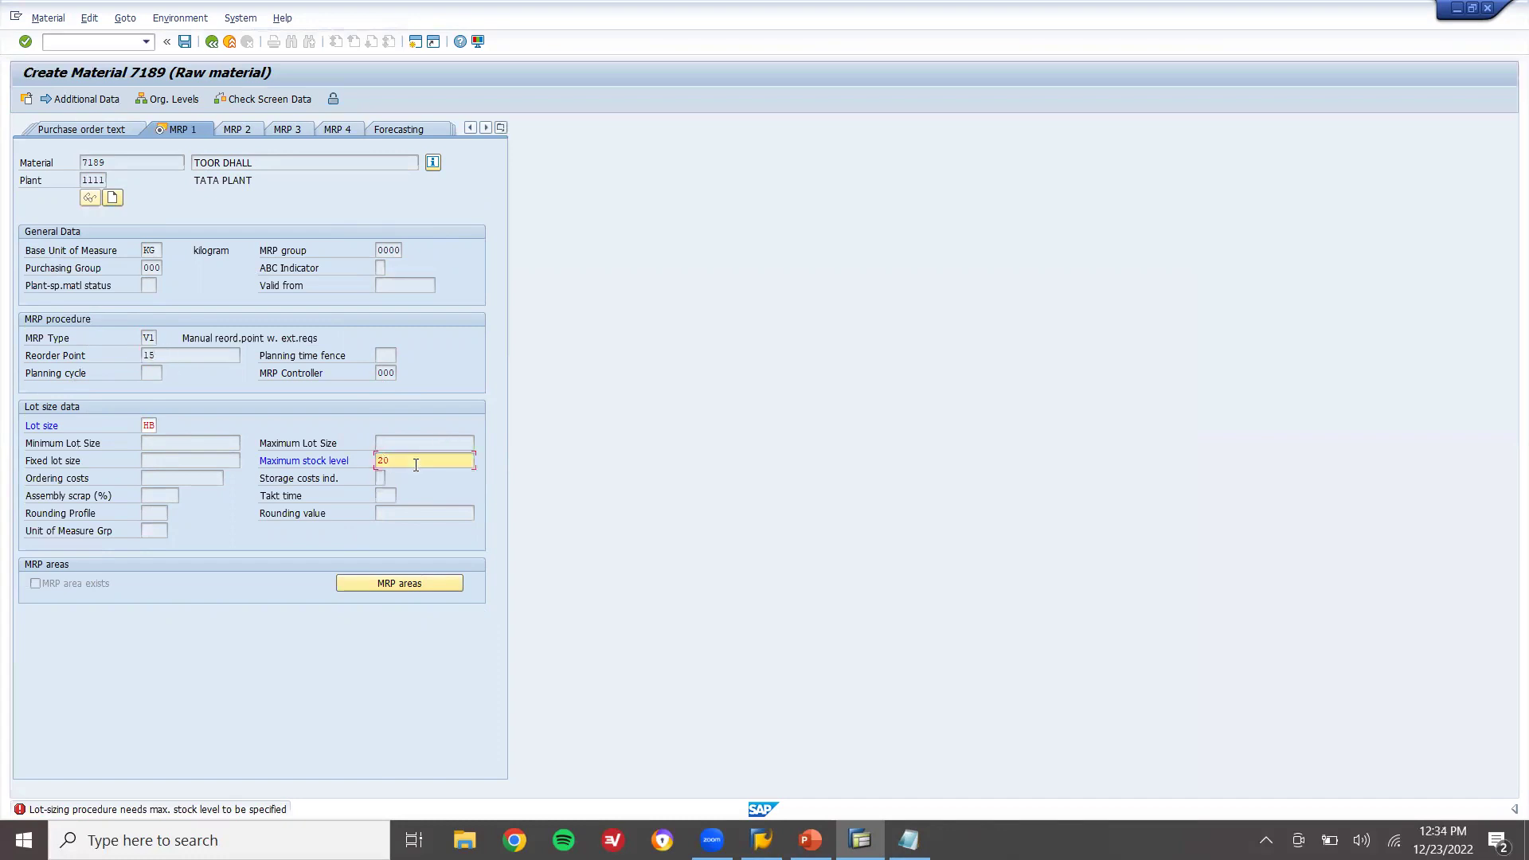
key("Return")
key("Return")
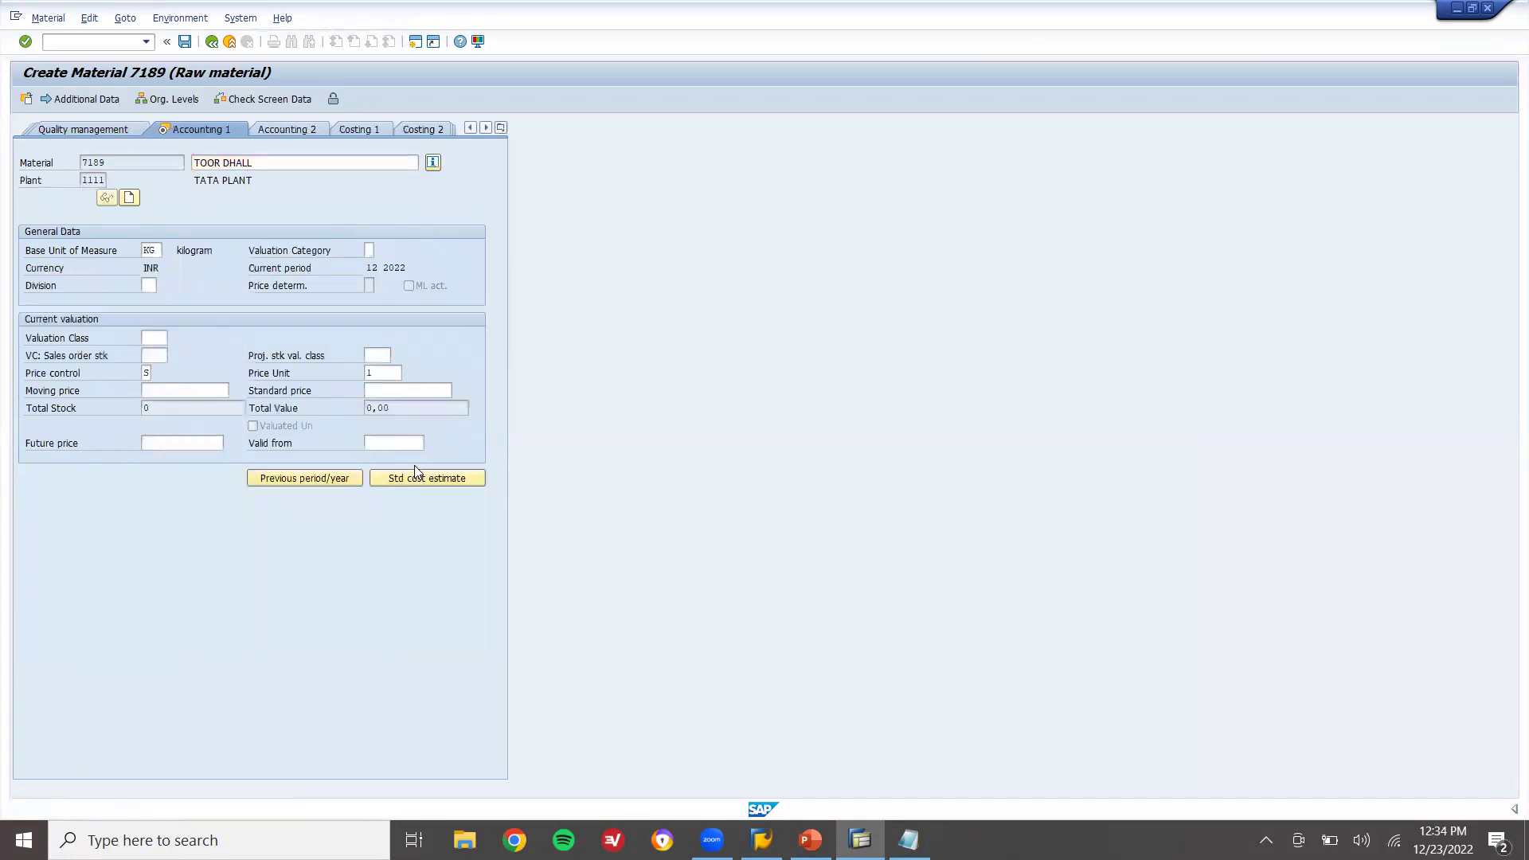
Enter valuation class 3000 and save material 7189
type("3000")
key("Return")
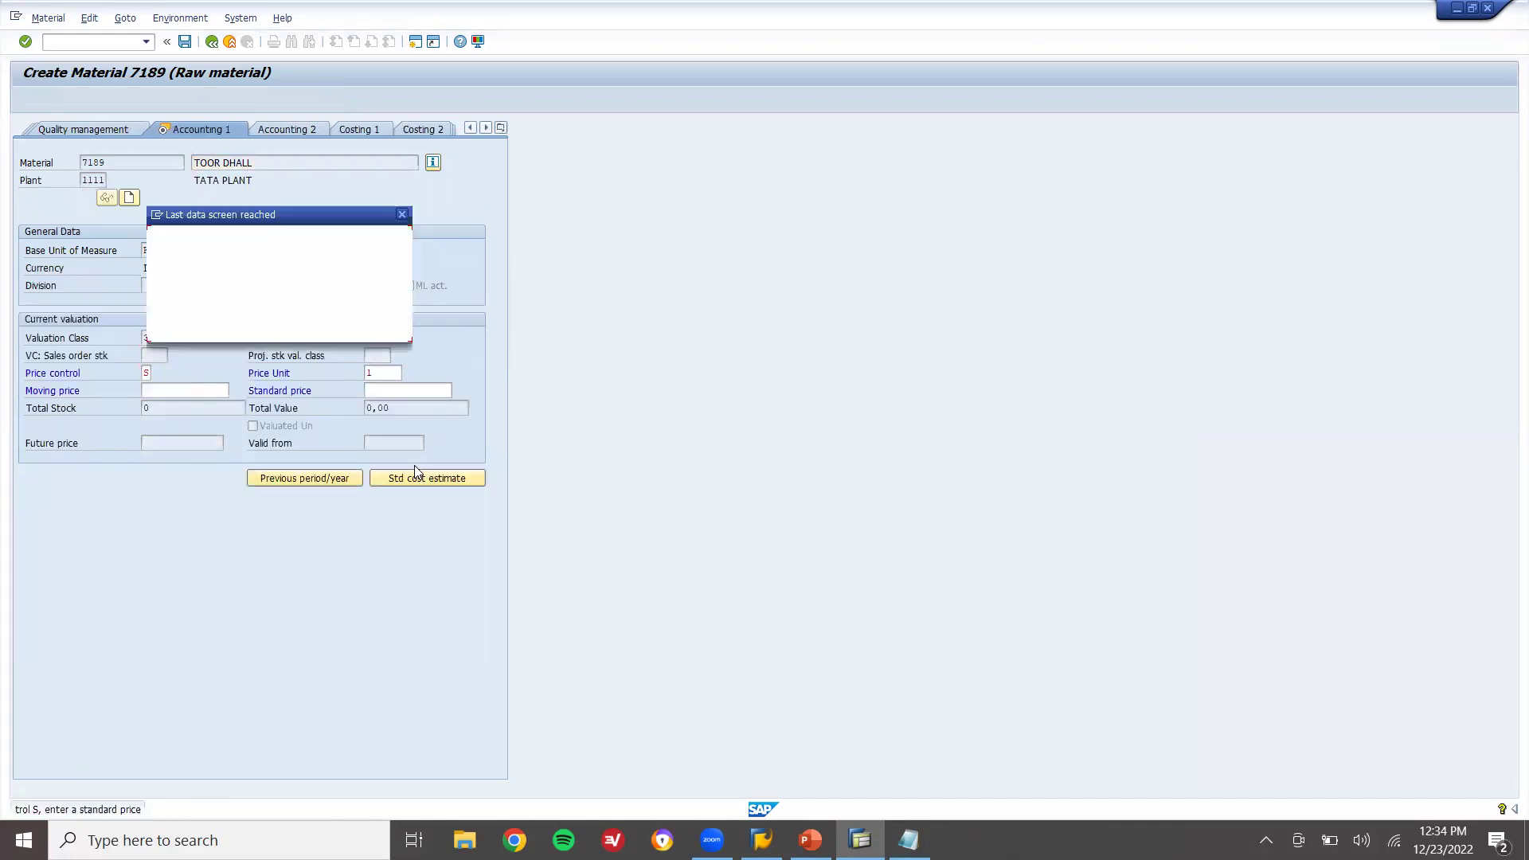
key("Return")
key("Return")
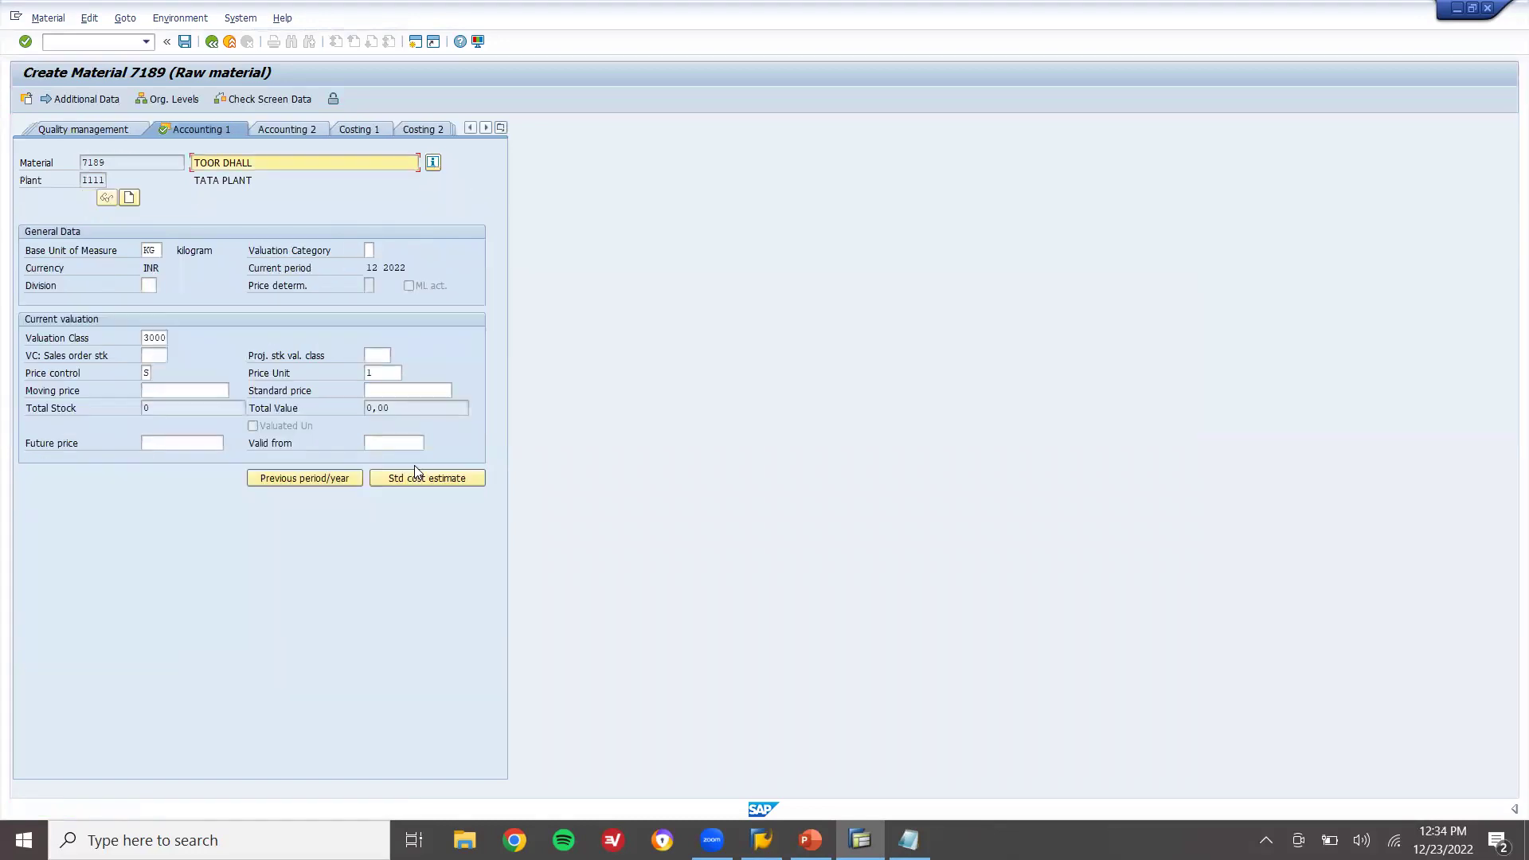
key("Return")
key("alt+Tab")
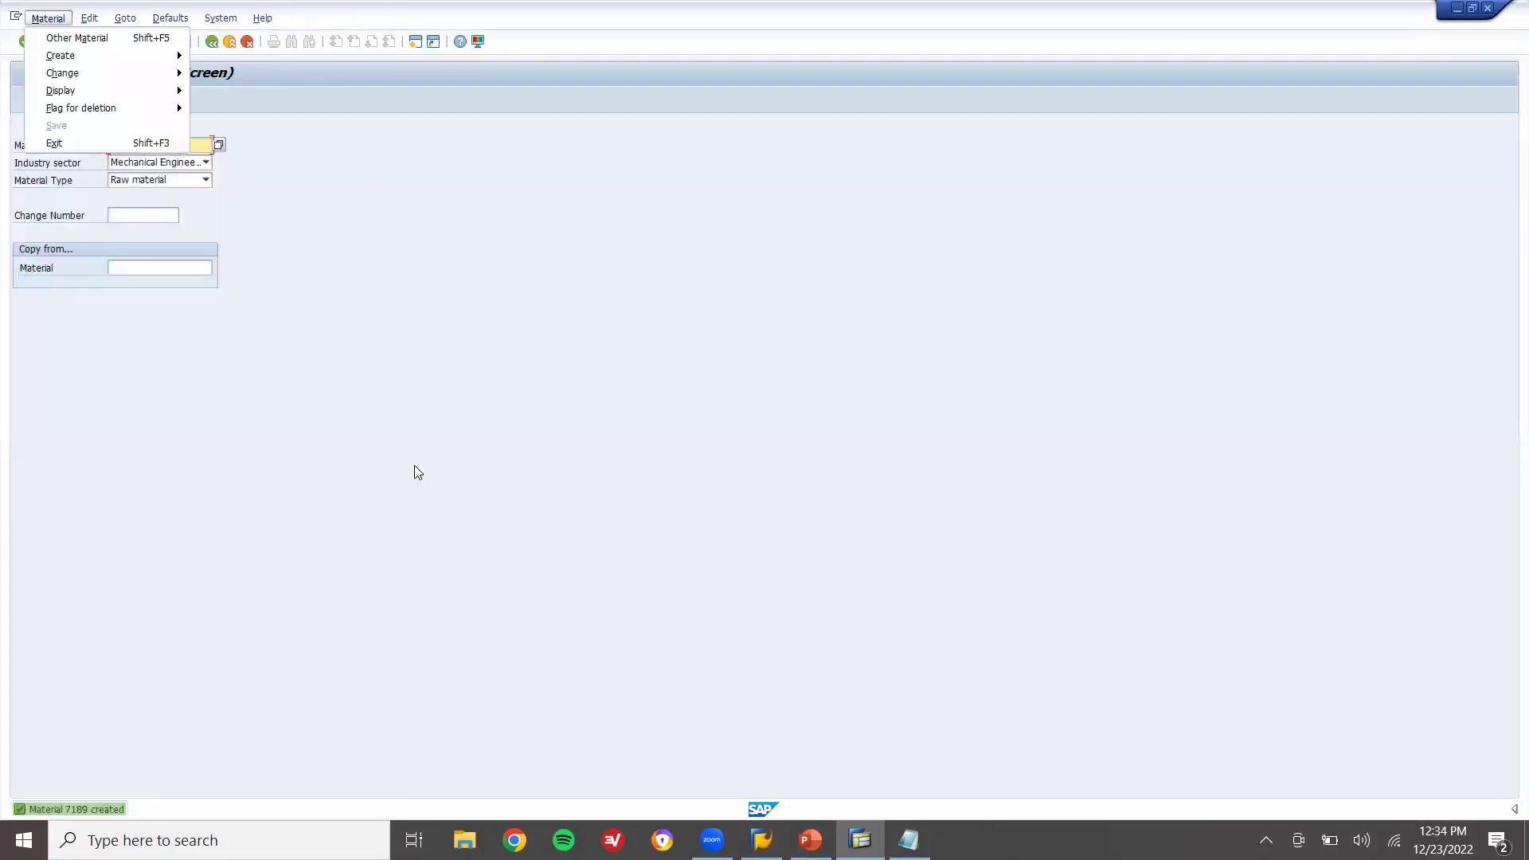
Note 7189 in Notepad, leave material creation and start transaction MD01
type("7189")
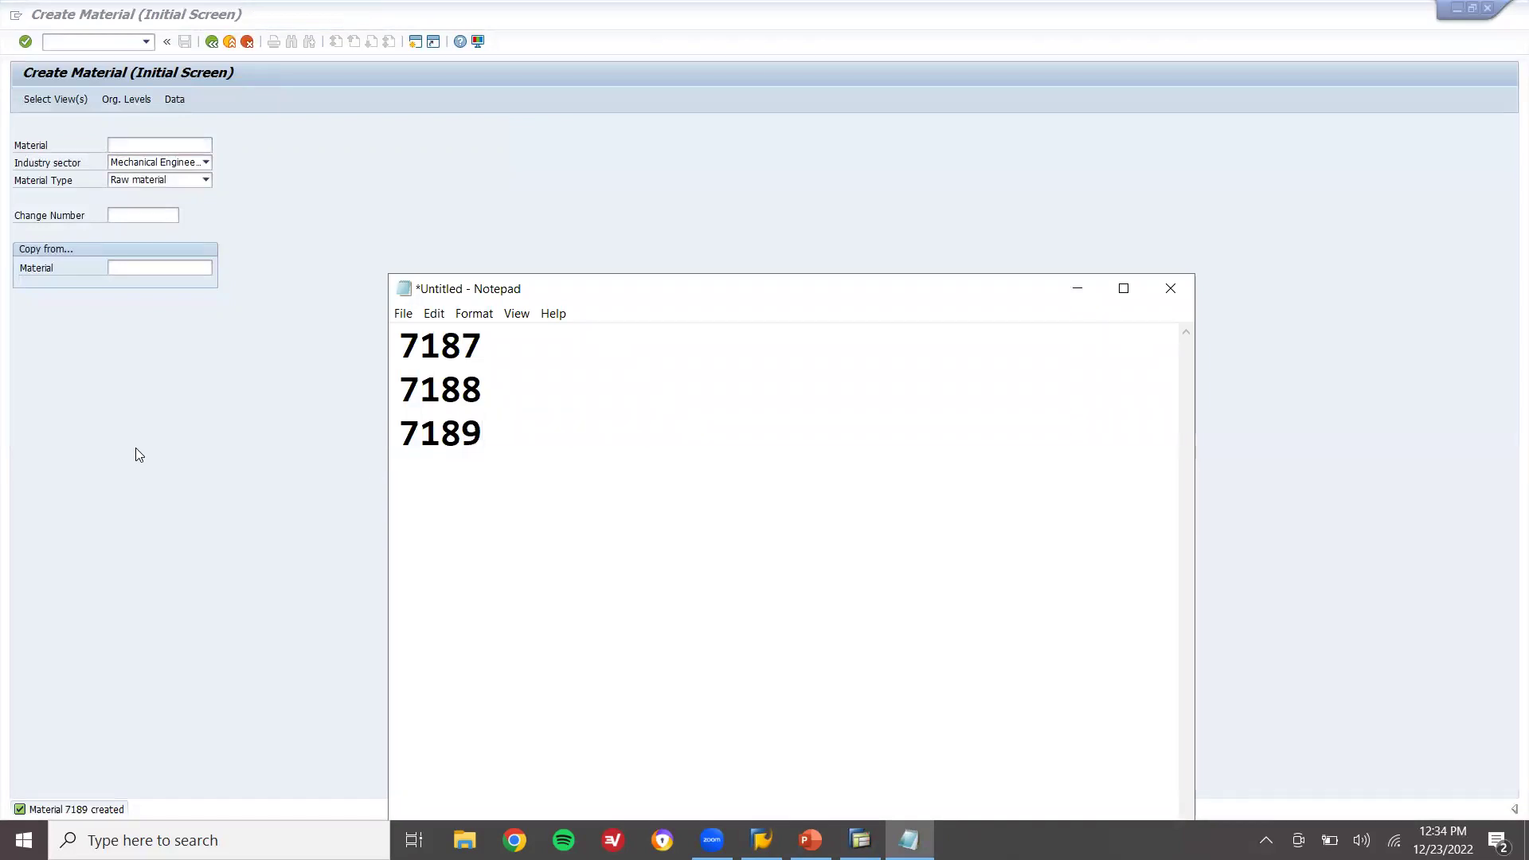
key("alt+Tab")
key("F3")
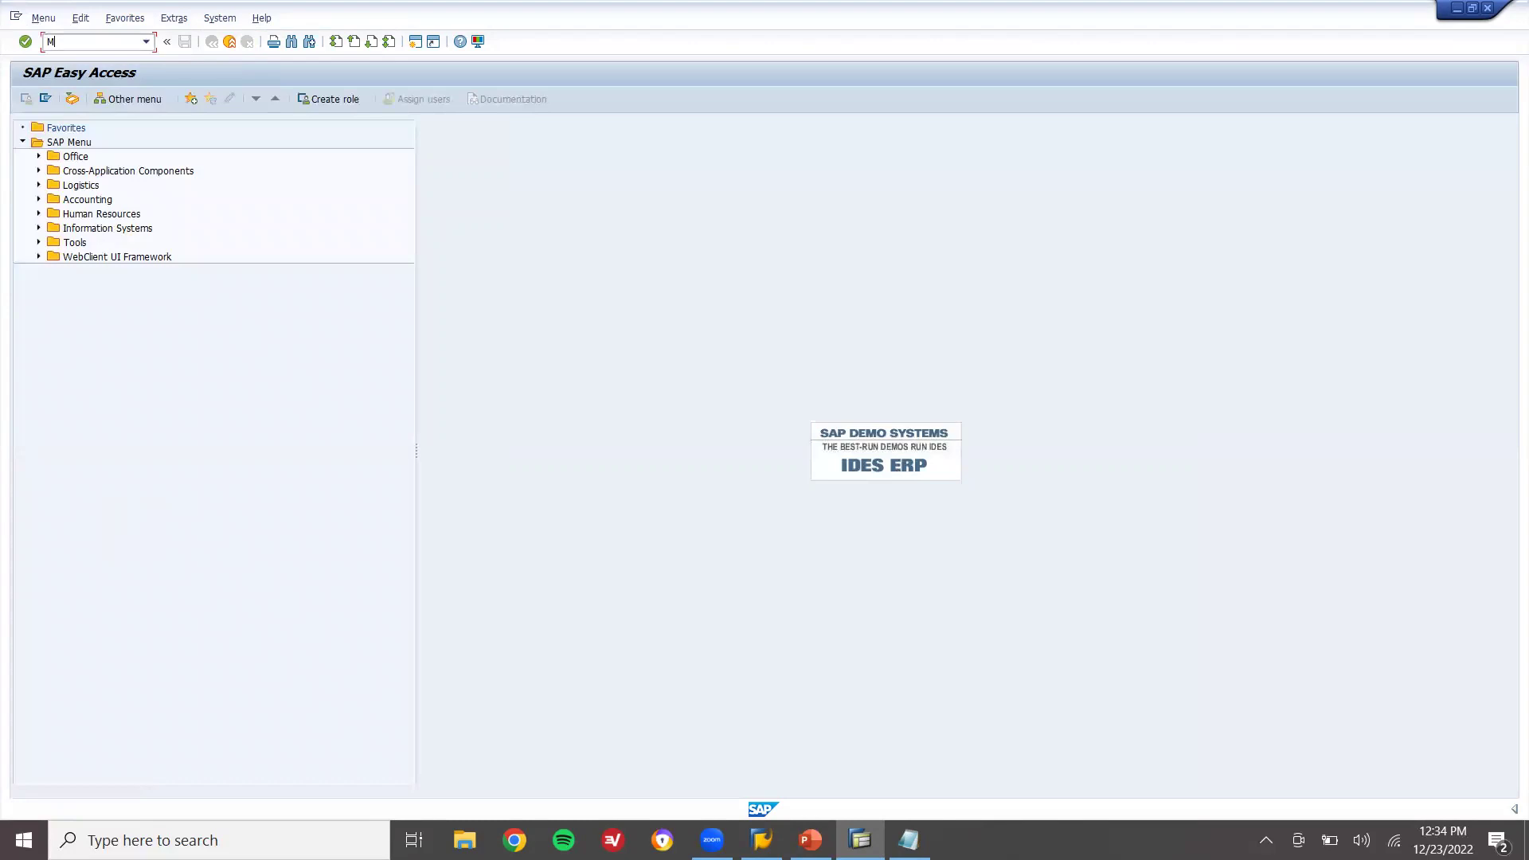
type("MD01")
key("Return")
Run MRP for plant 1111 with the default planning parameters
key("Tab")
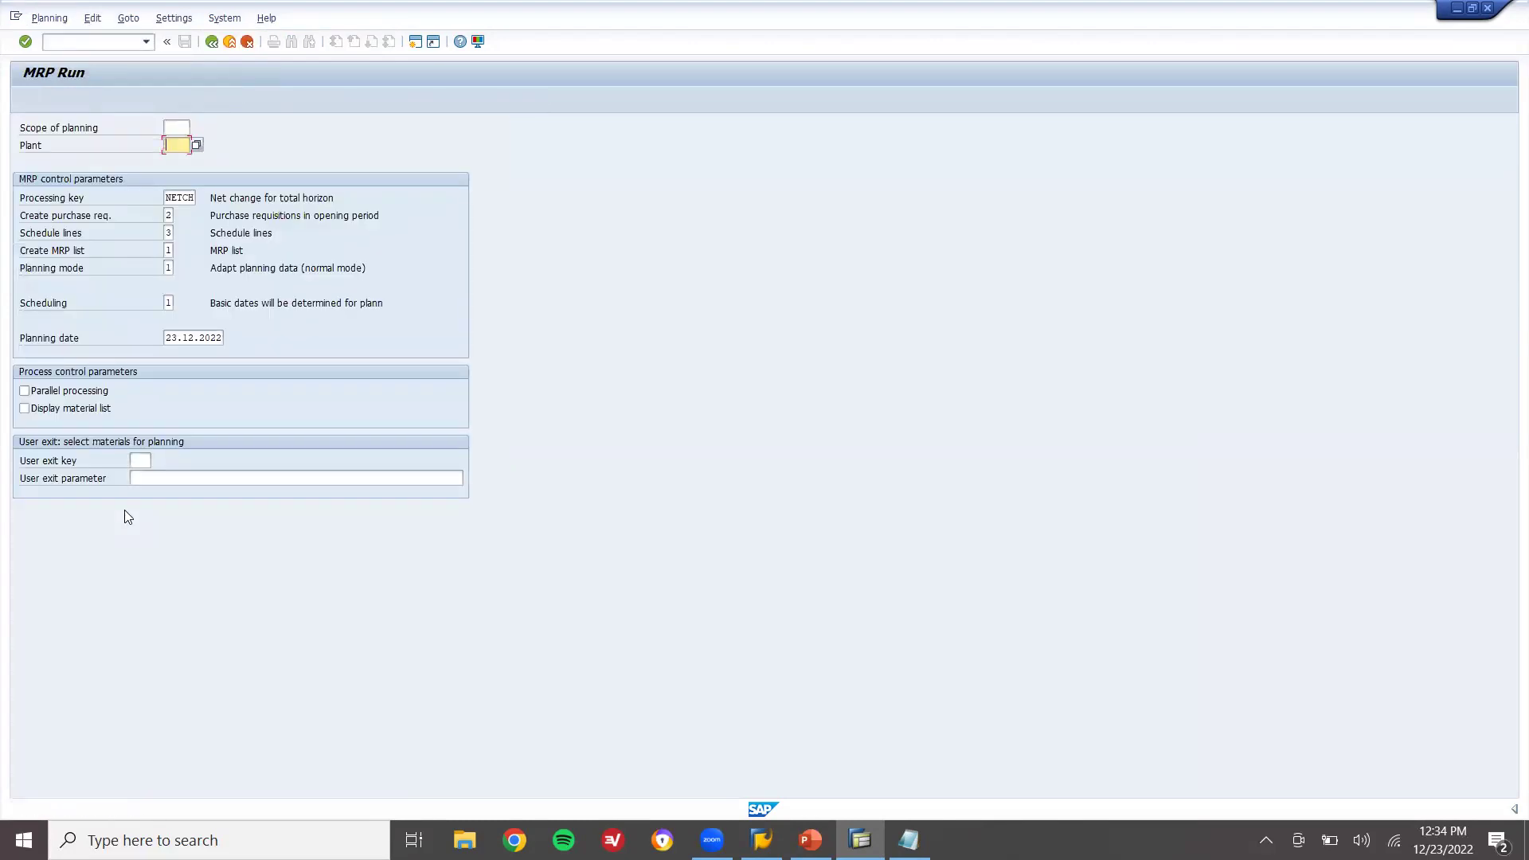
type("111")
key("alt+Tab")
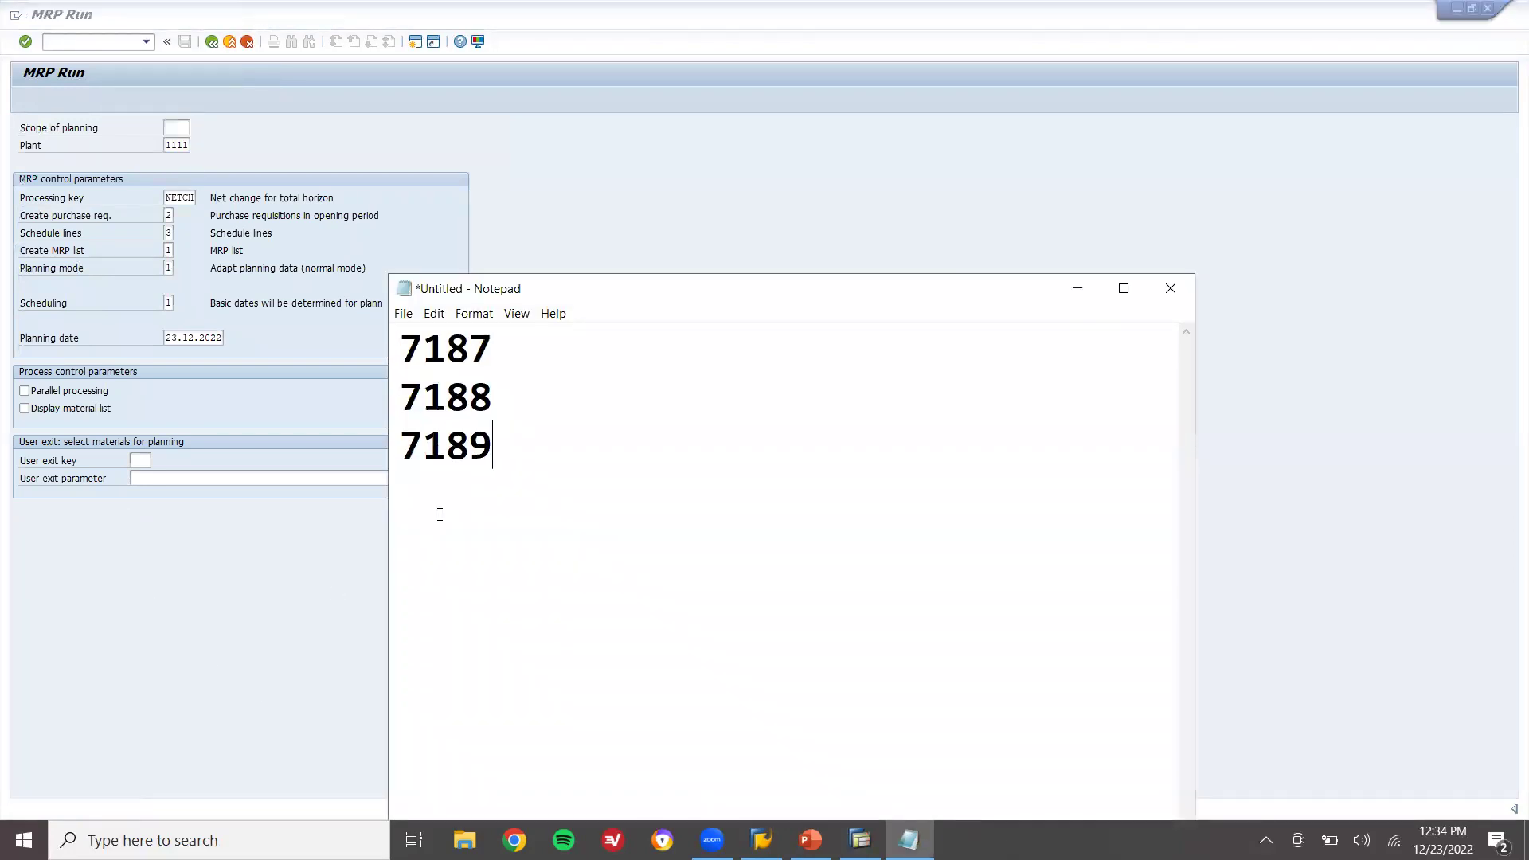
scroll(440, 514, "up", 5)
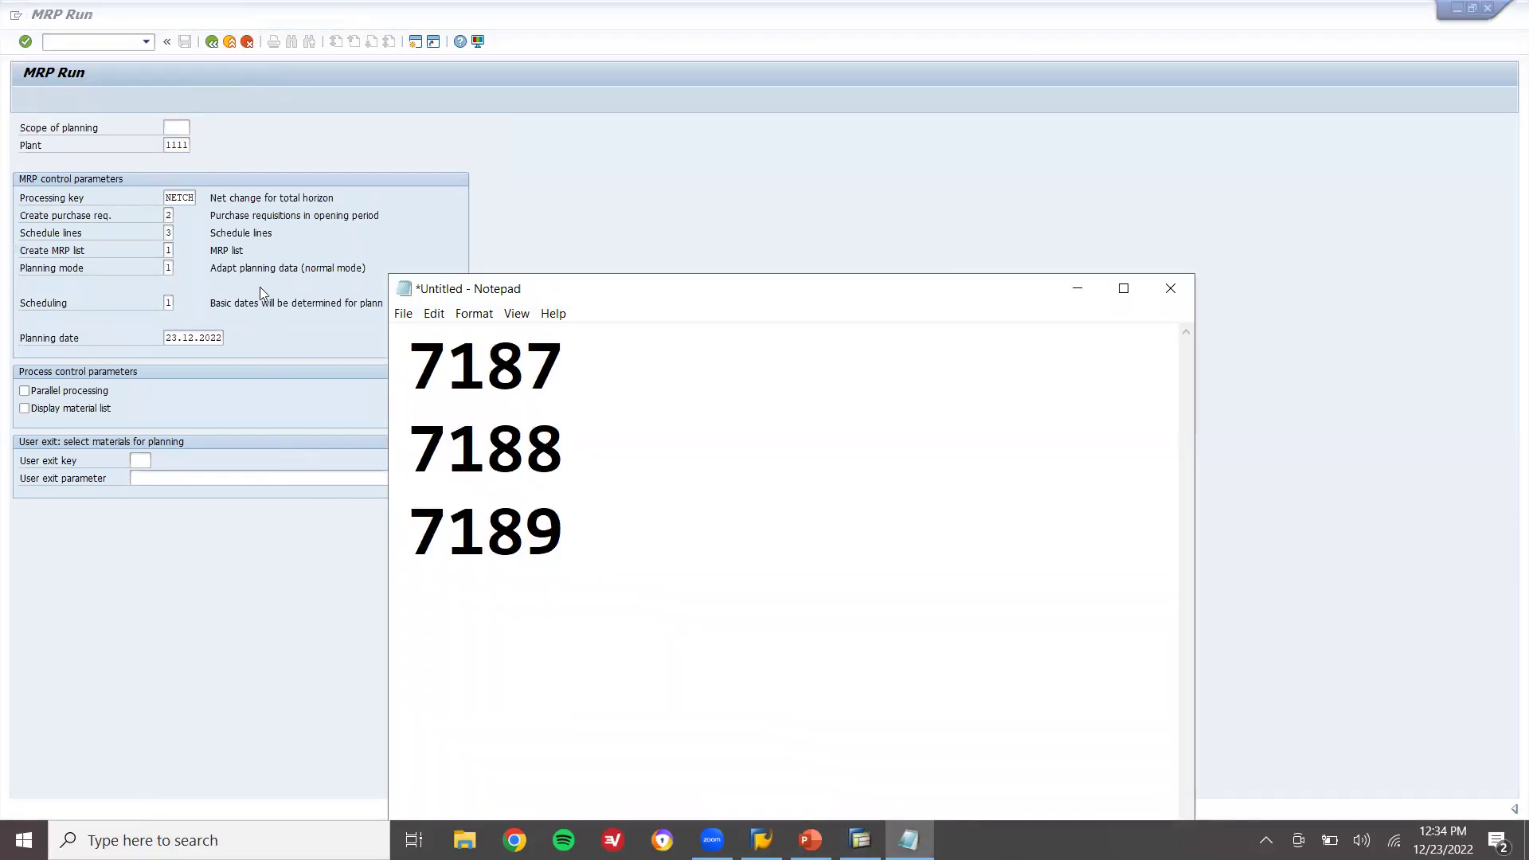
left_click(184, 142)
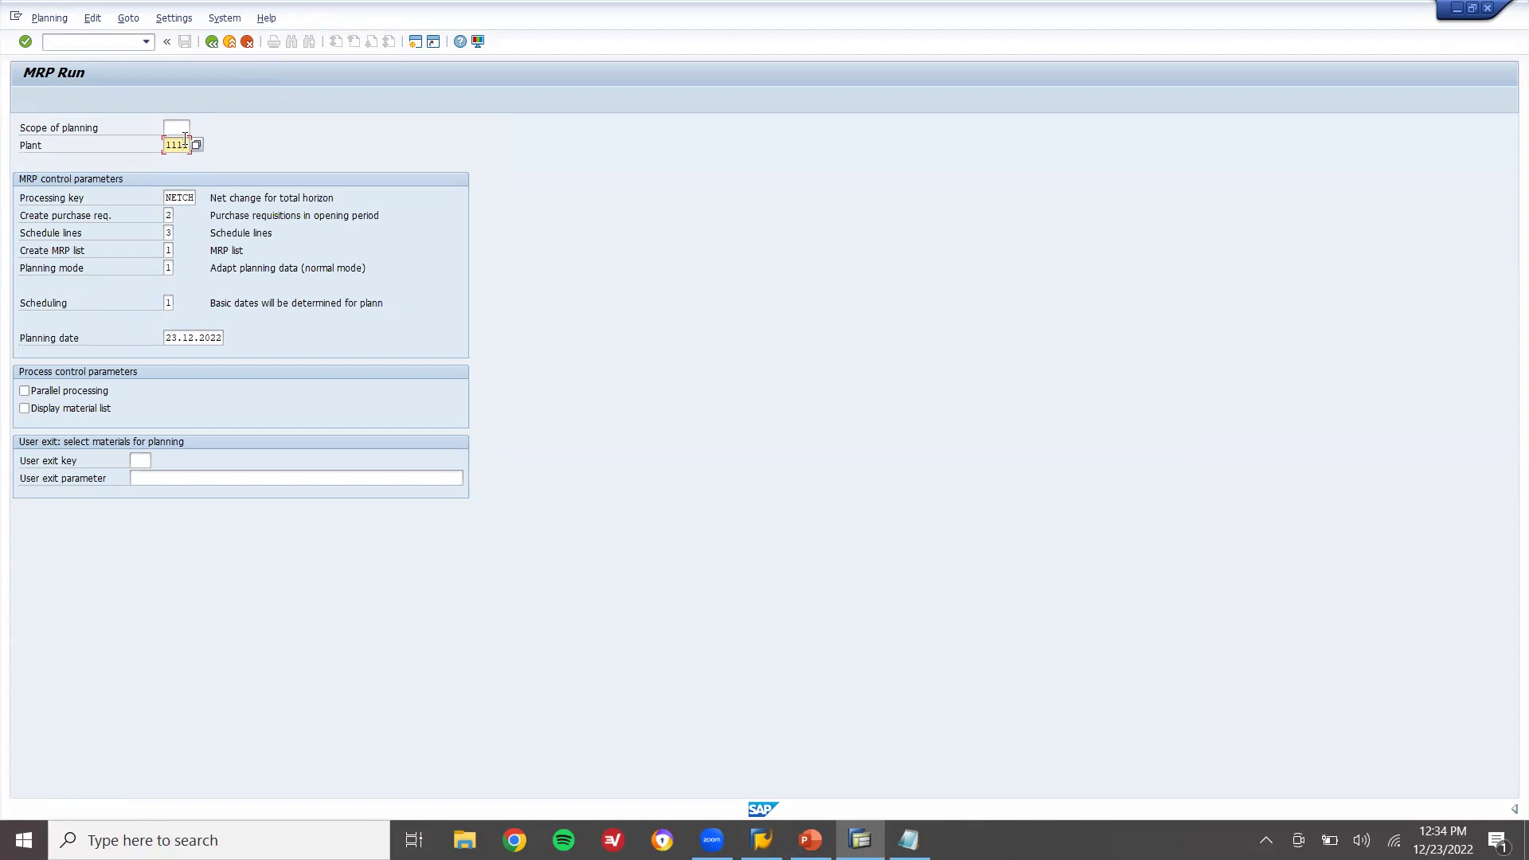
key("Return")
key("Return")
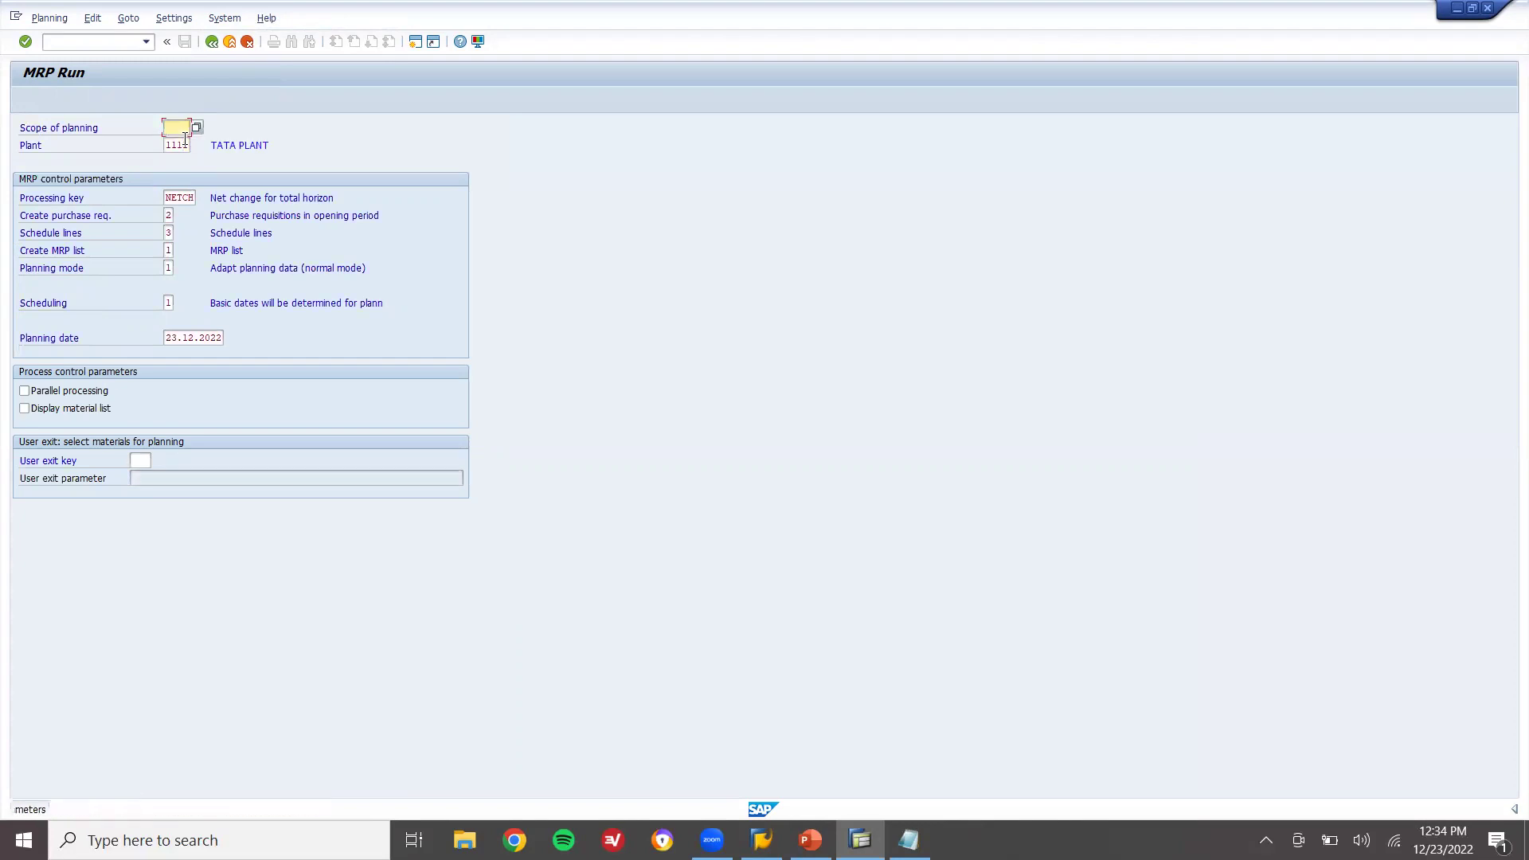
key("Return")
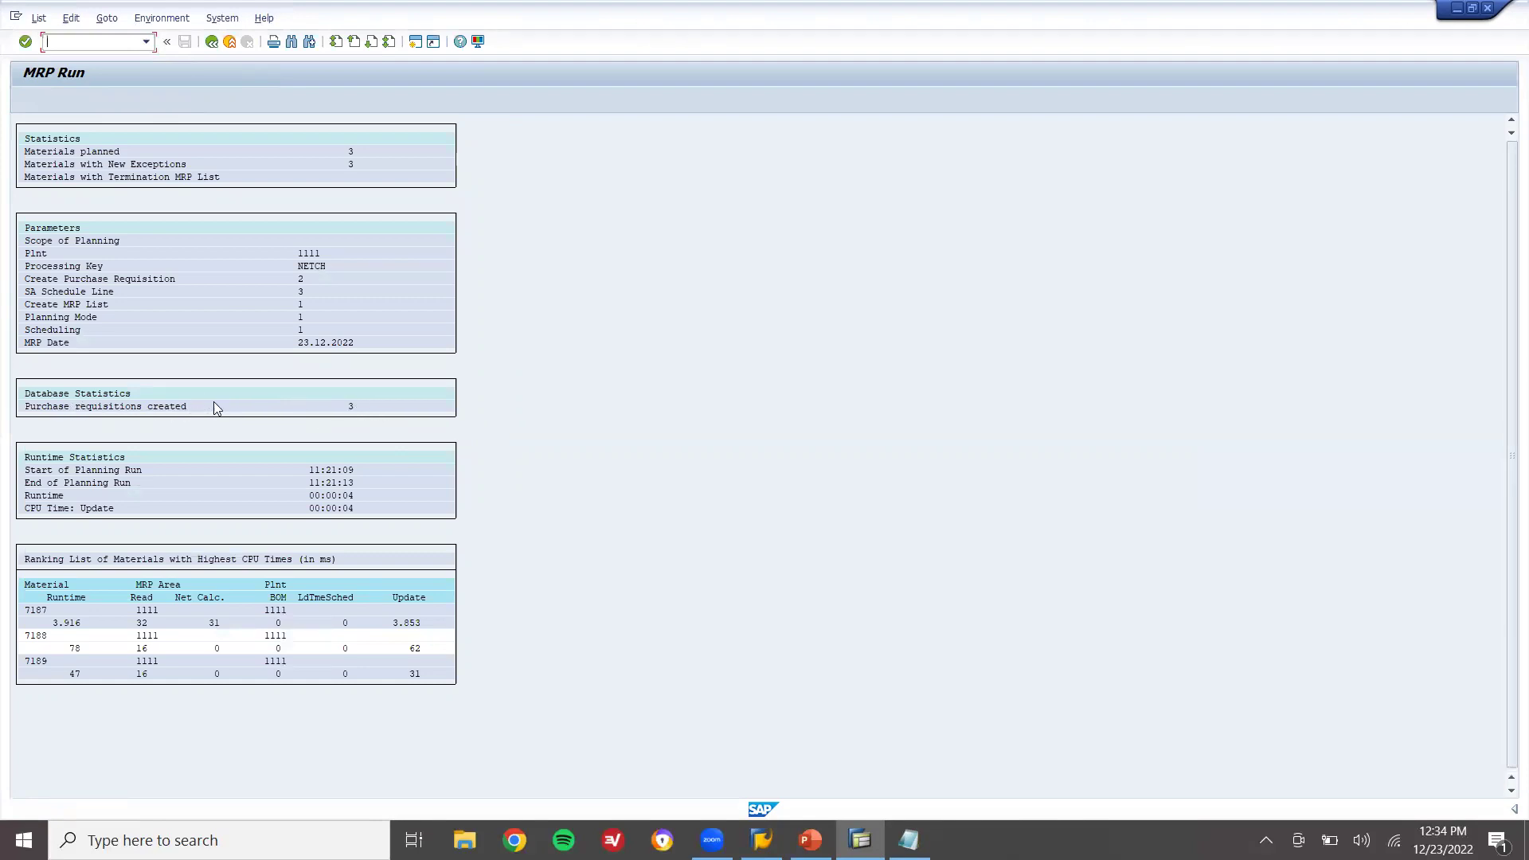
Copy the purchase requisition number from the current stock/requirements list into Notepad
left_click(230, 41)
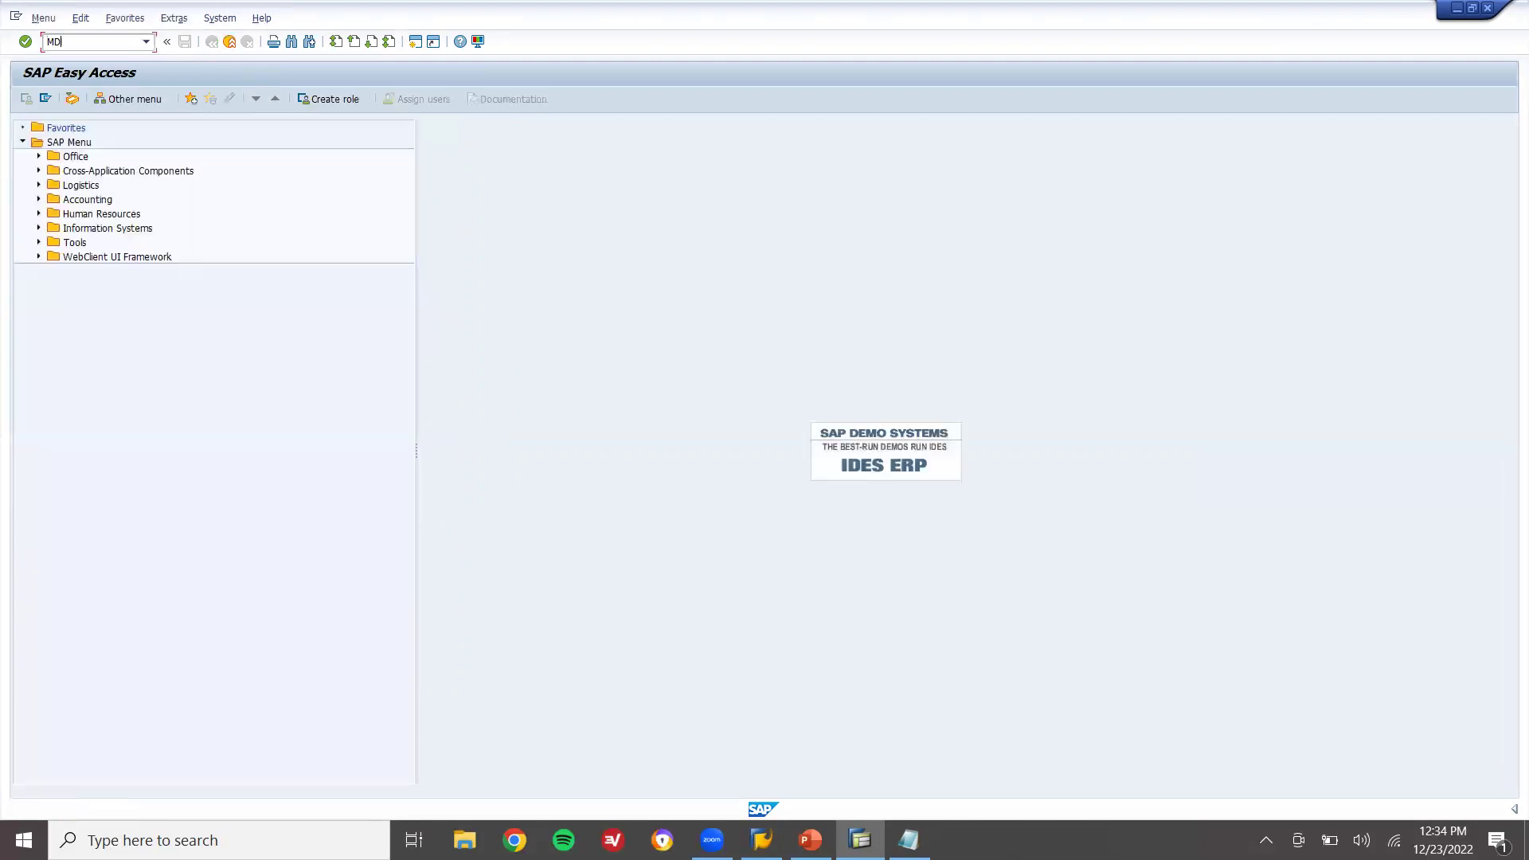
key("Return")
key("Return")
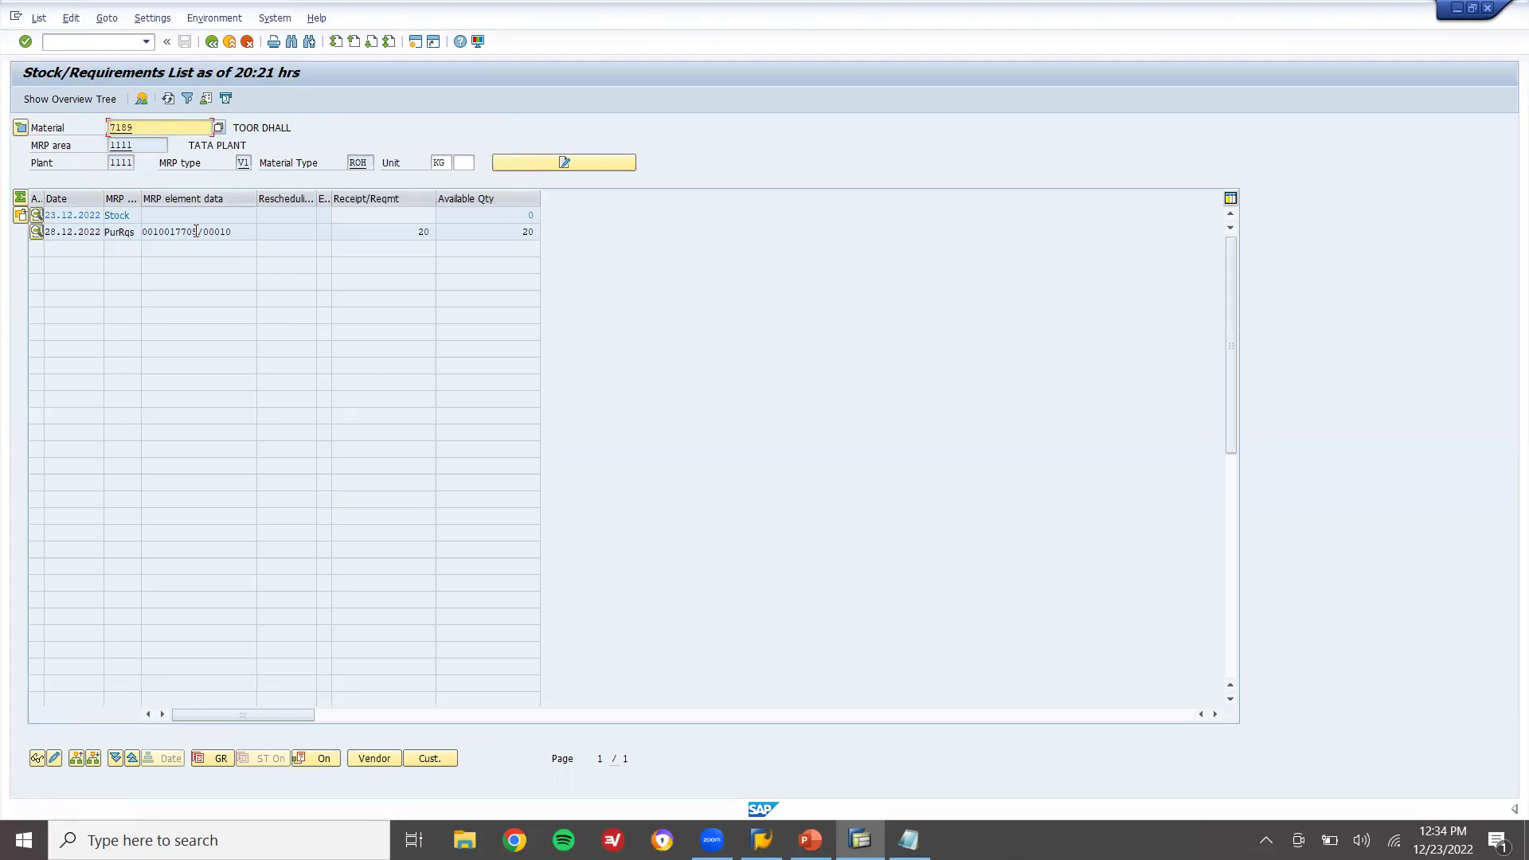
left_click_drag(195, 231, 133, 229)
key("ctrl+c")
left_click(133, 230)
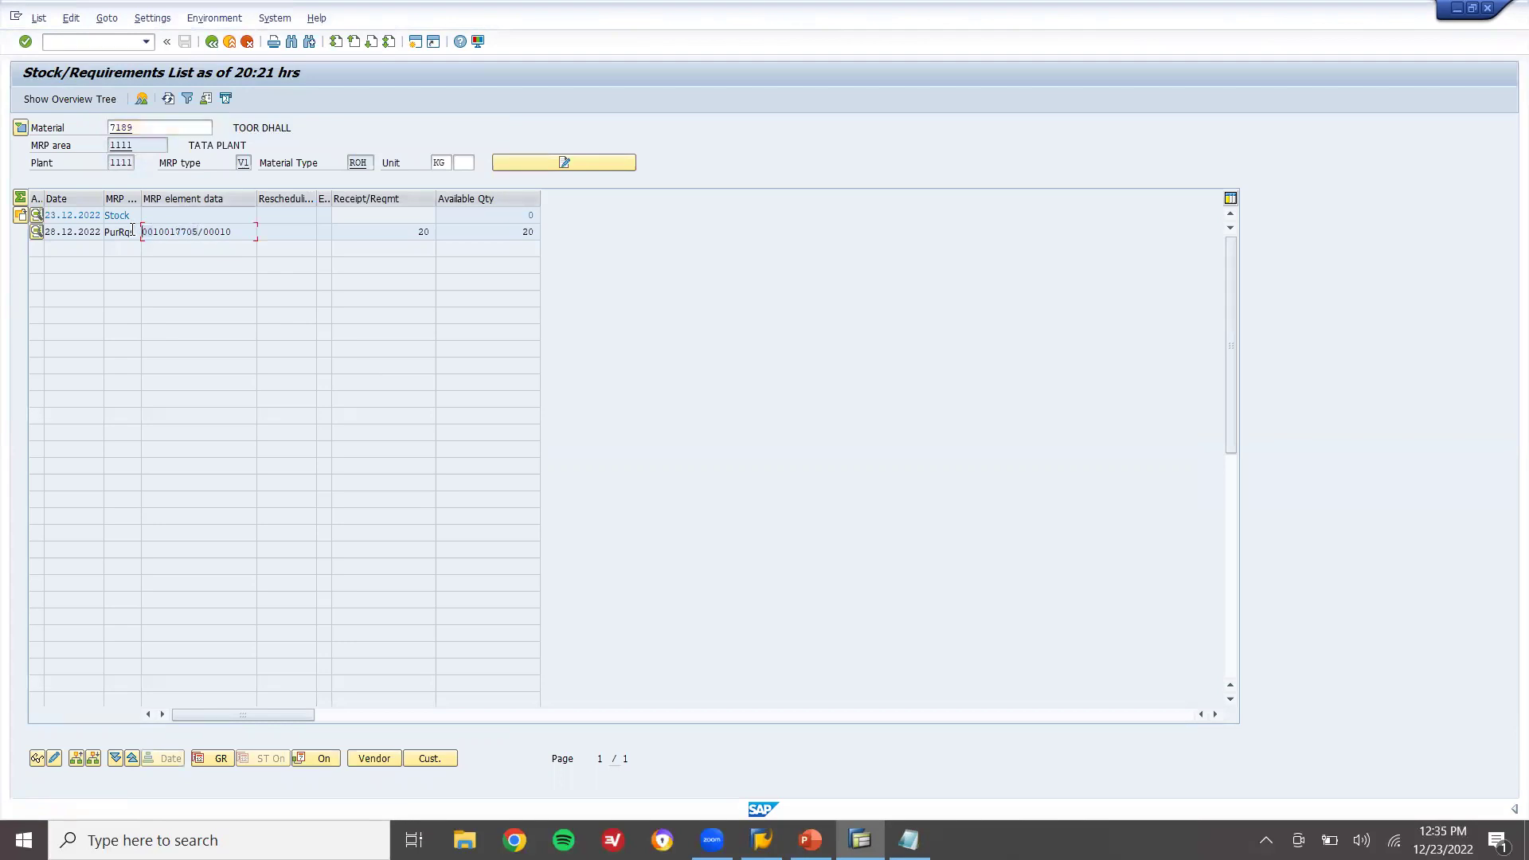
key("alt+Tab")
key("ctrl+v")
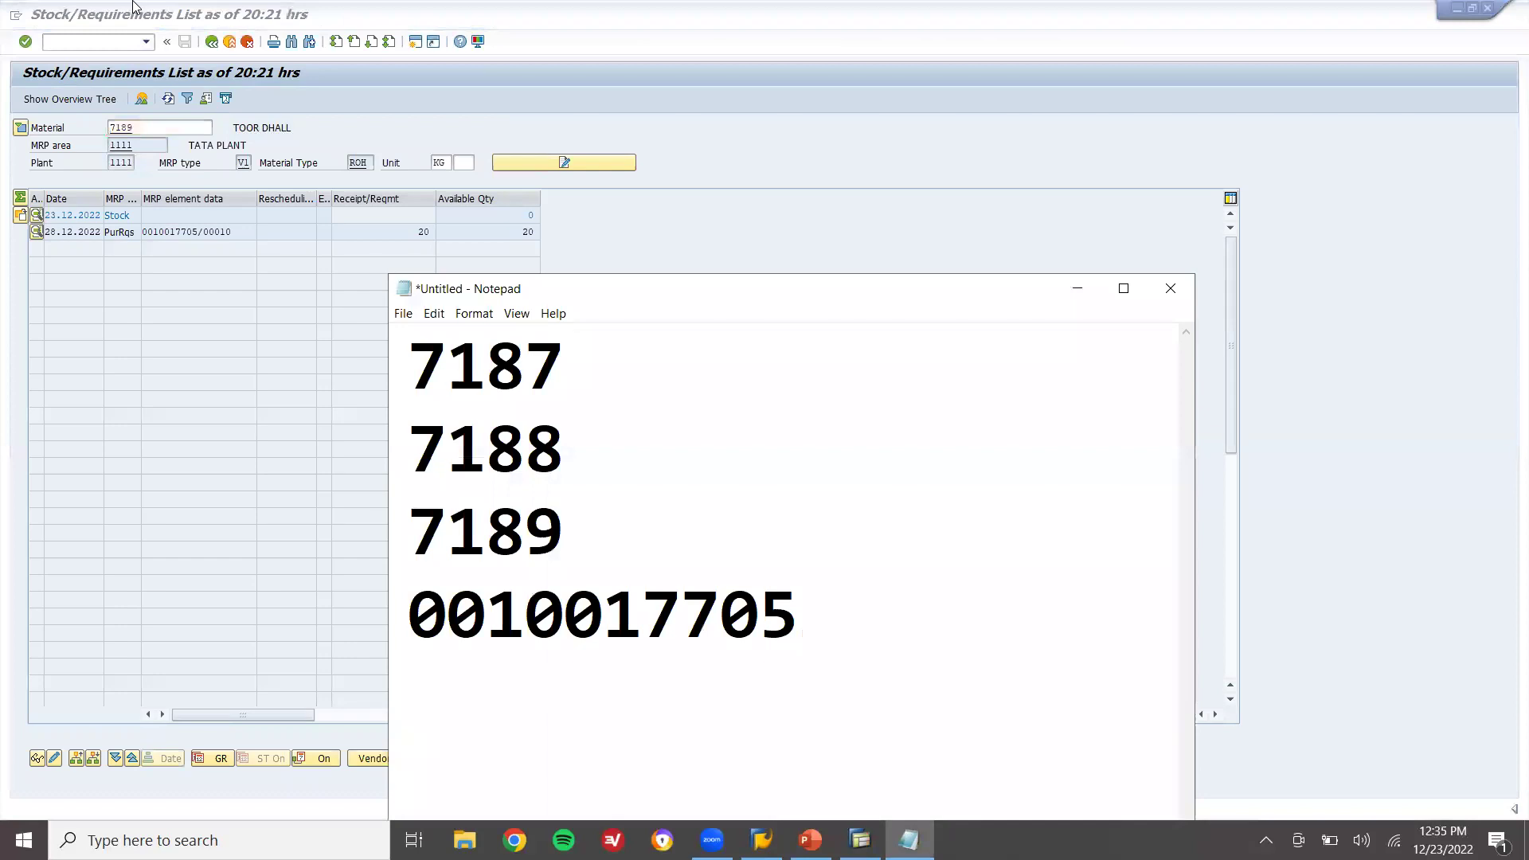
Run MD04 for material 7188 and paste JAGGRY's requisition number into Notepad
left_click(230, 44)
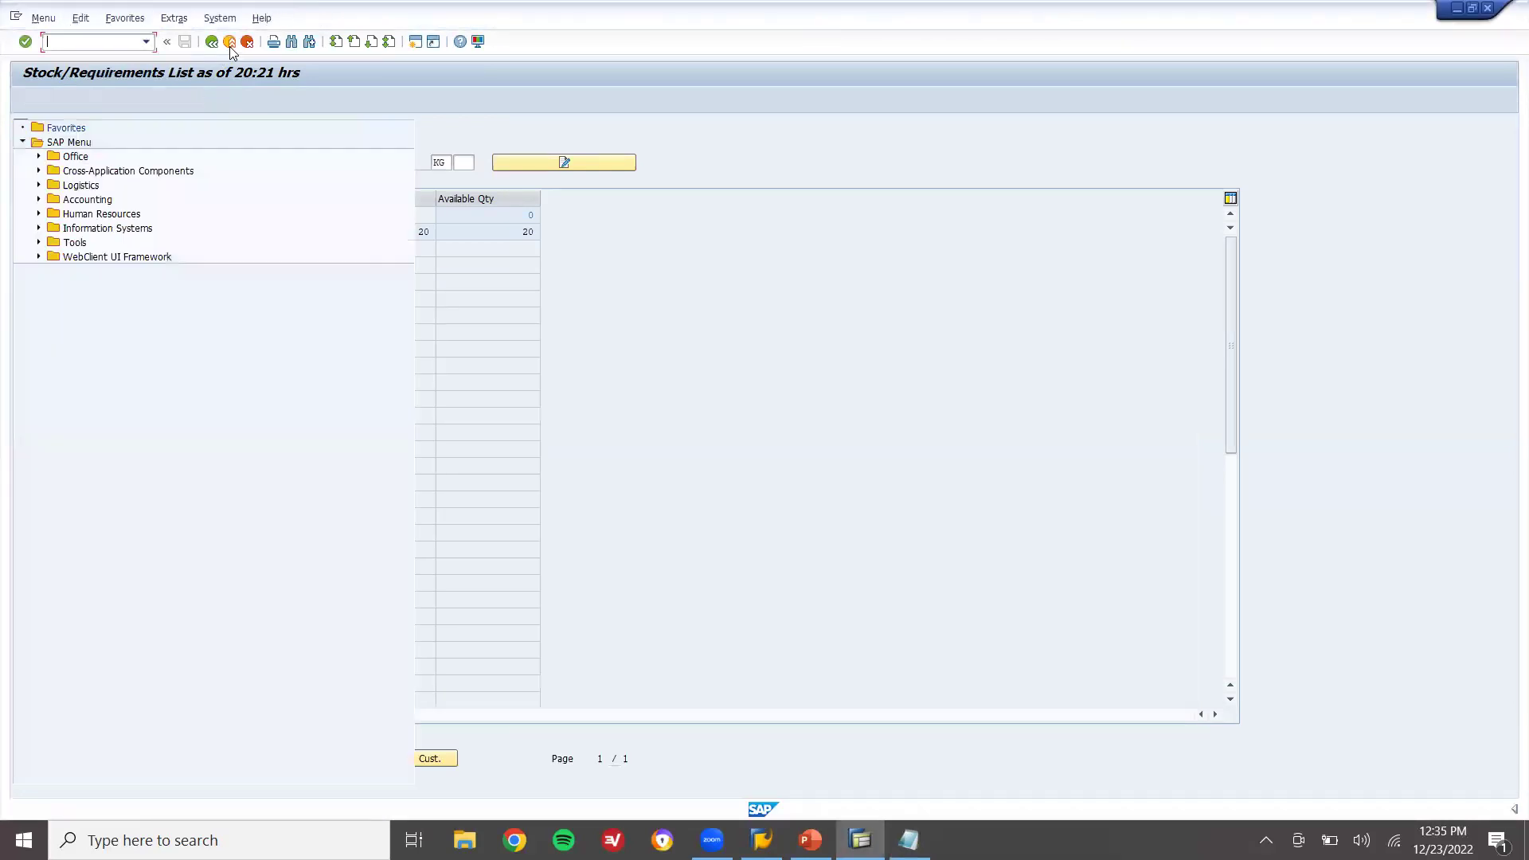
type("MD04")
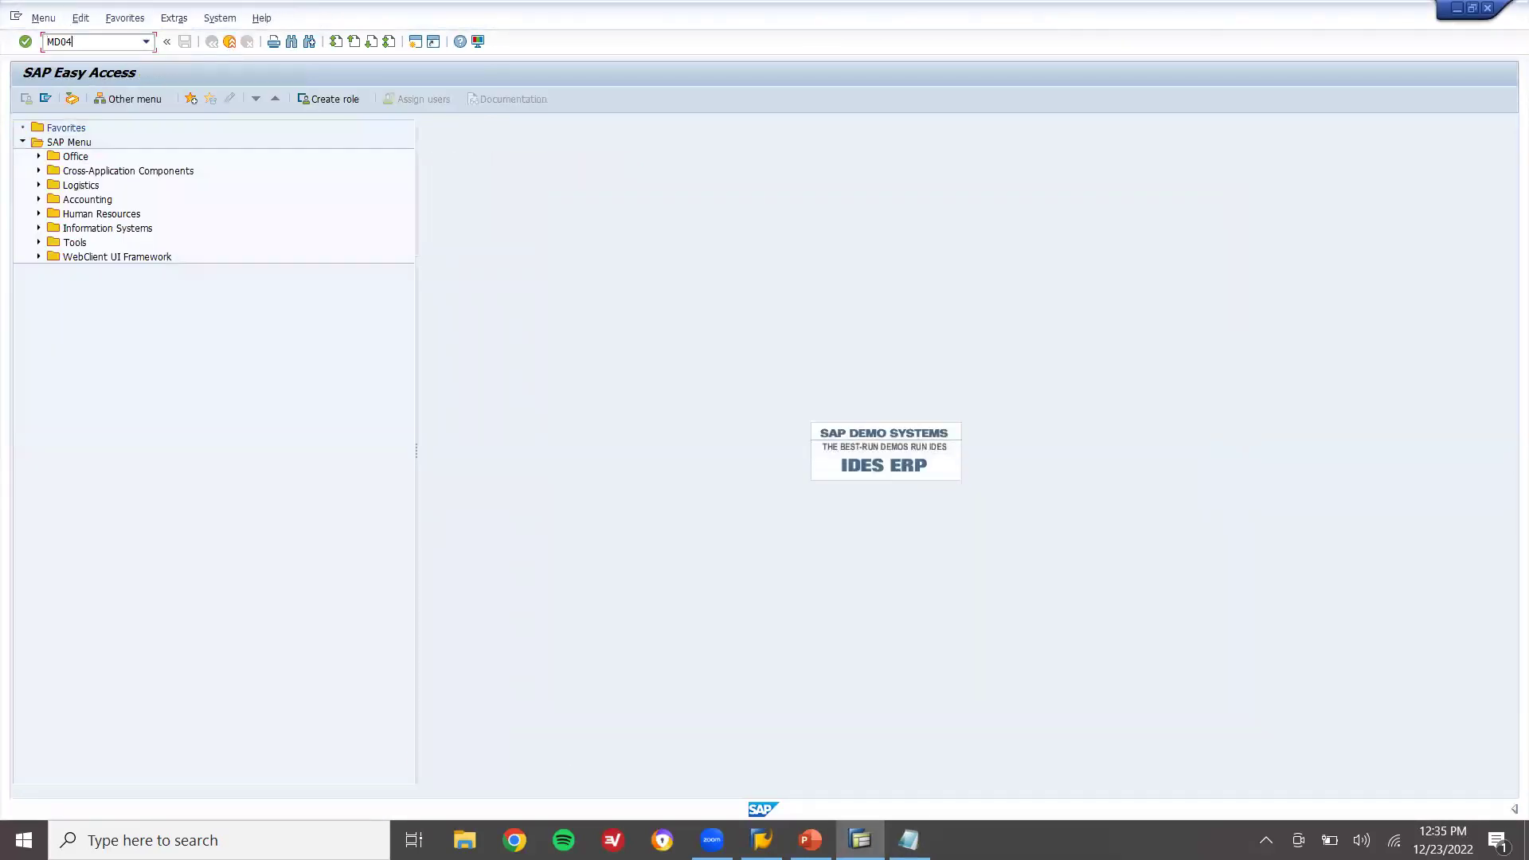
key("Return")
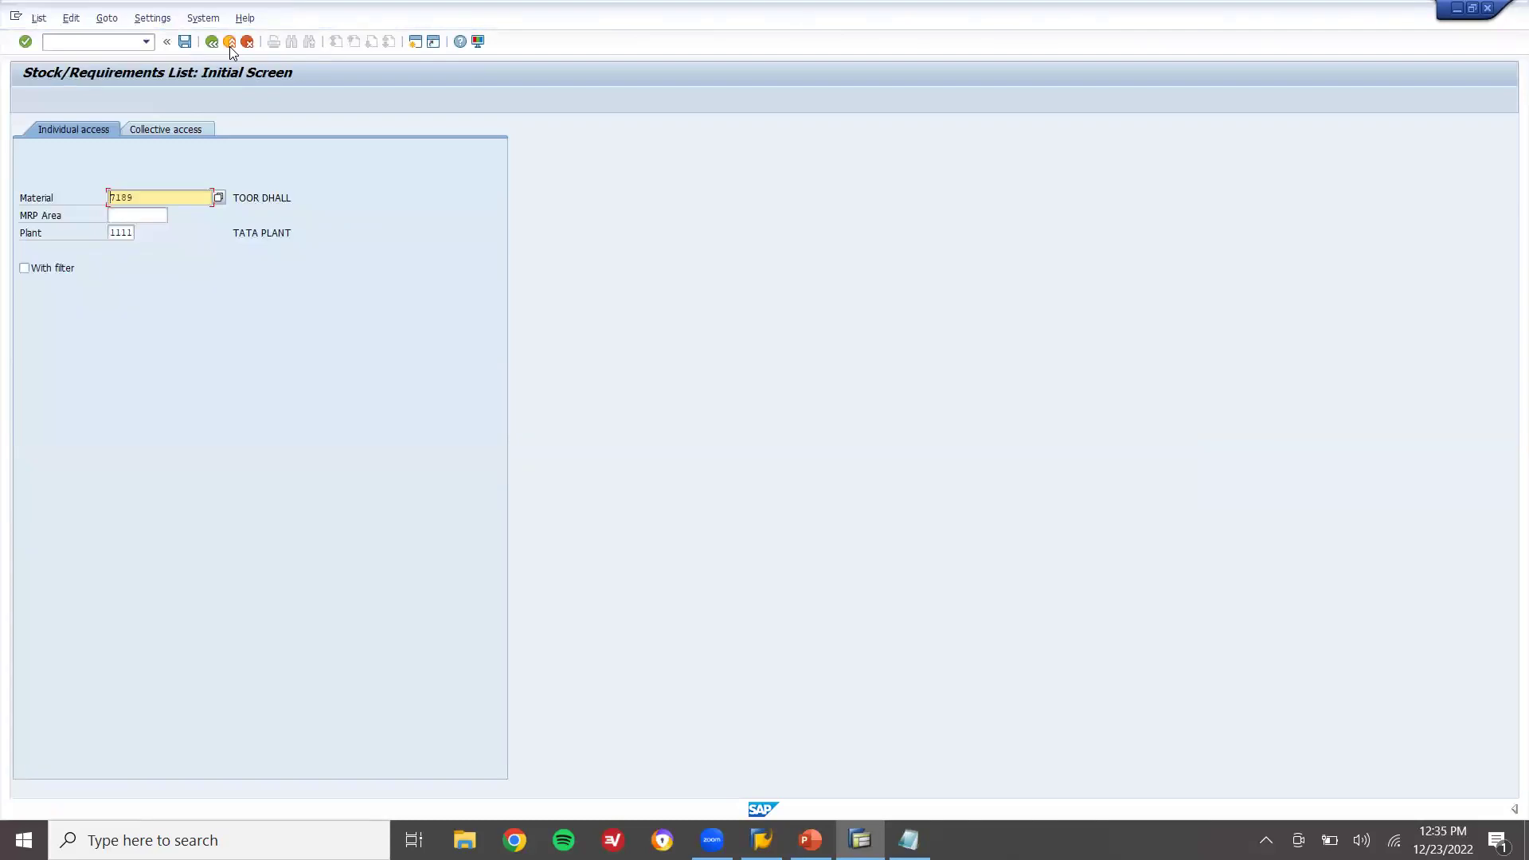
type("7188")
key("Return")
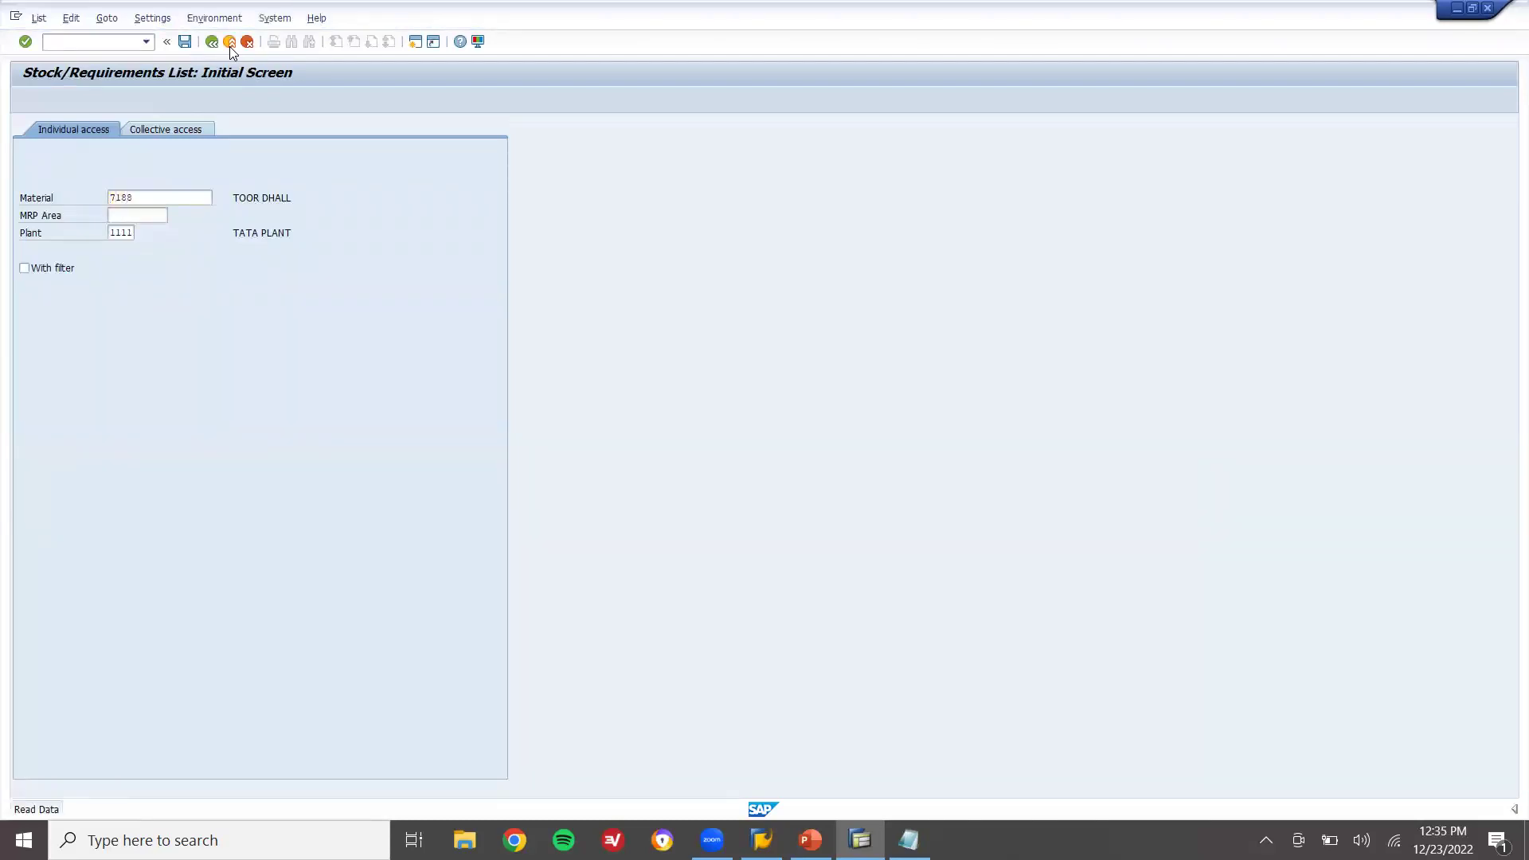
left_click(199, 233)
double_click(199, 233)
key("ctrl+c")
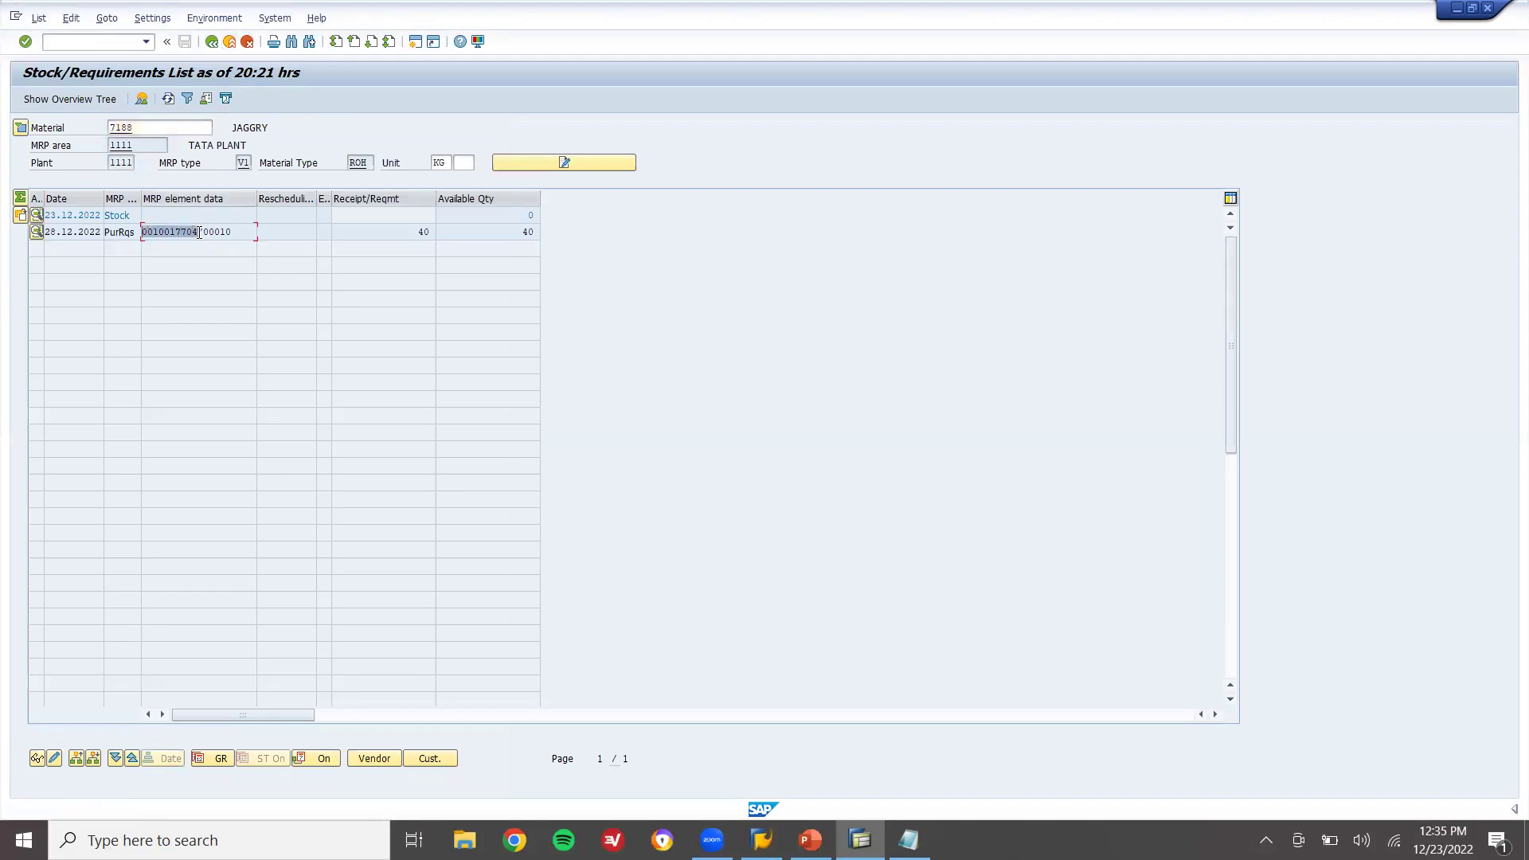
key("alt+Tab")
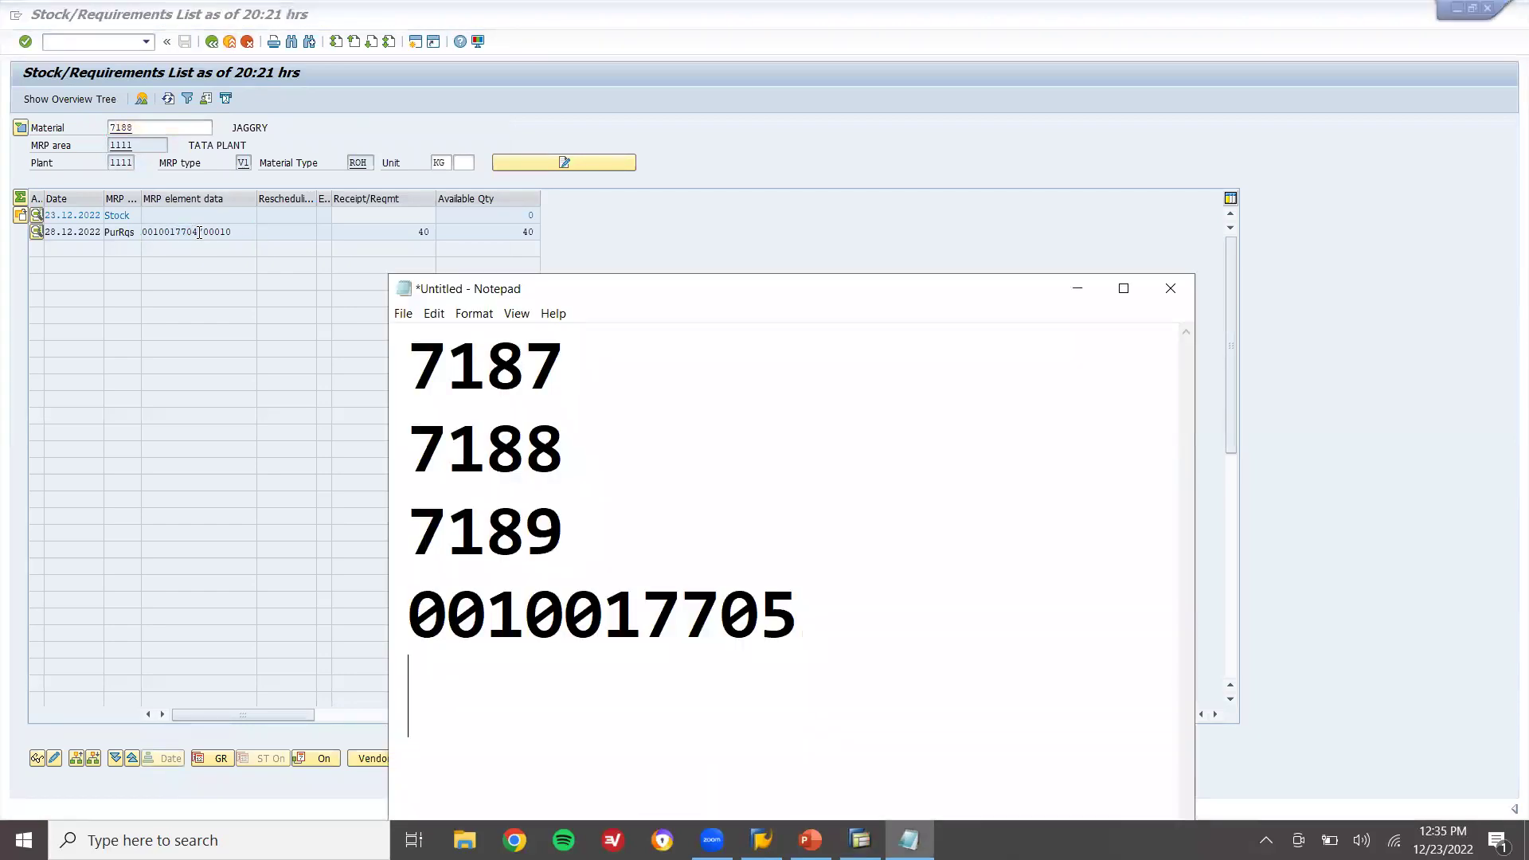
key("ctrl+v")
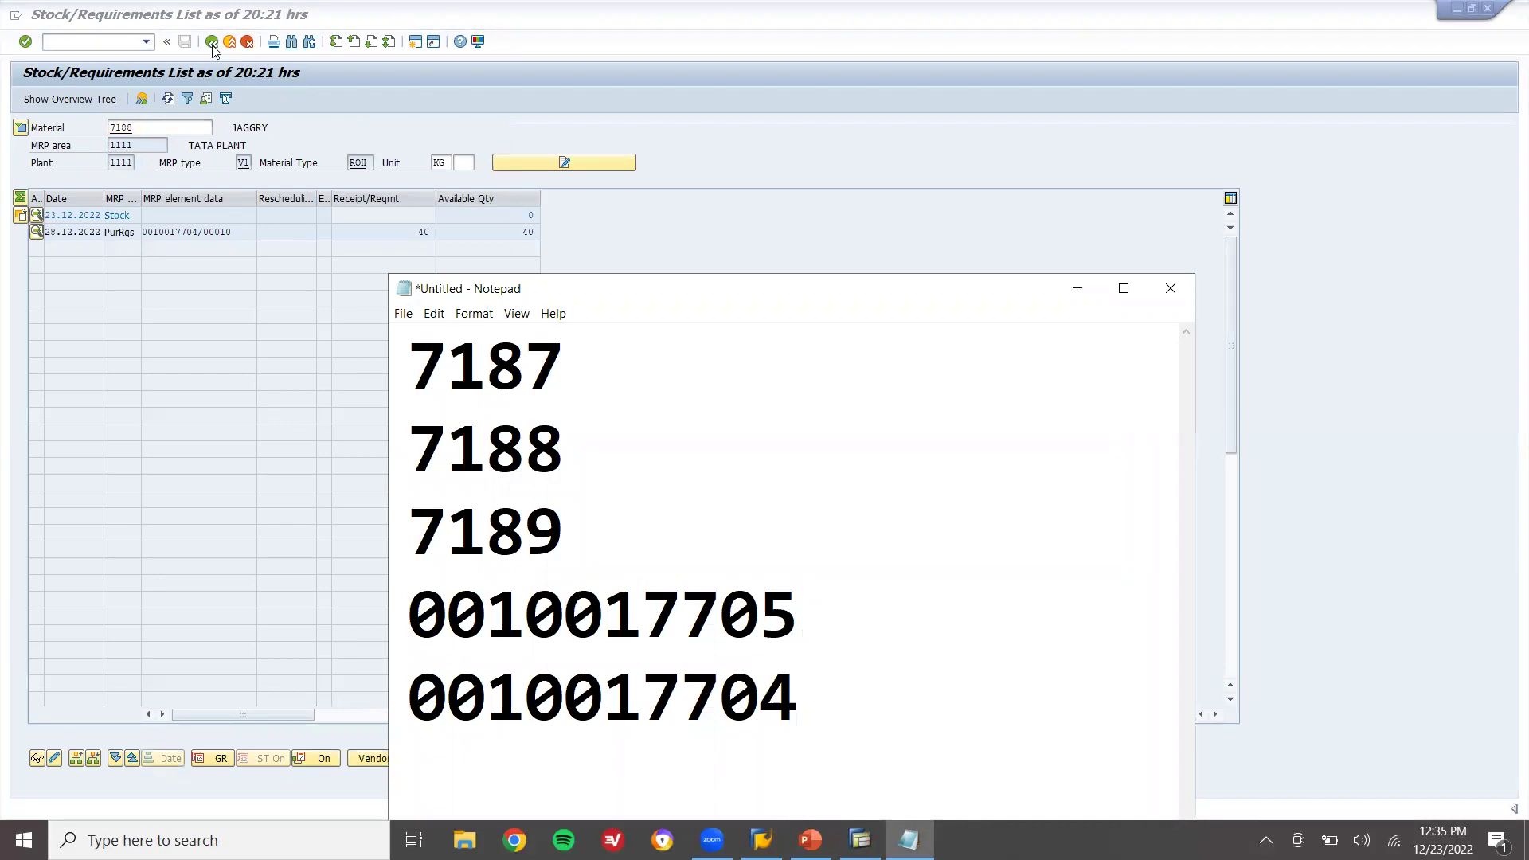
Switch to material 7187, paste SUGAR's requisition number on a new Notepad line, then exit
left_click(212, 42)
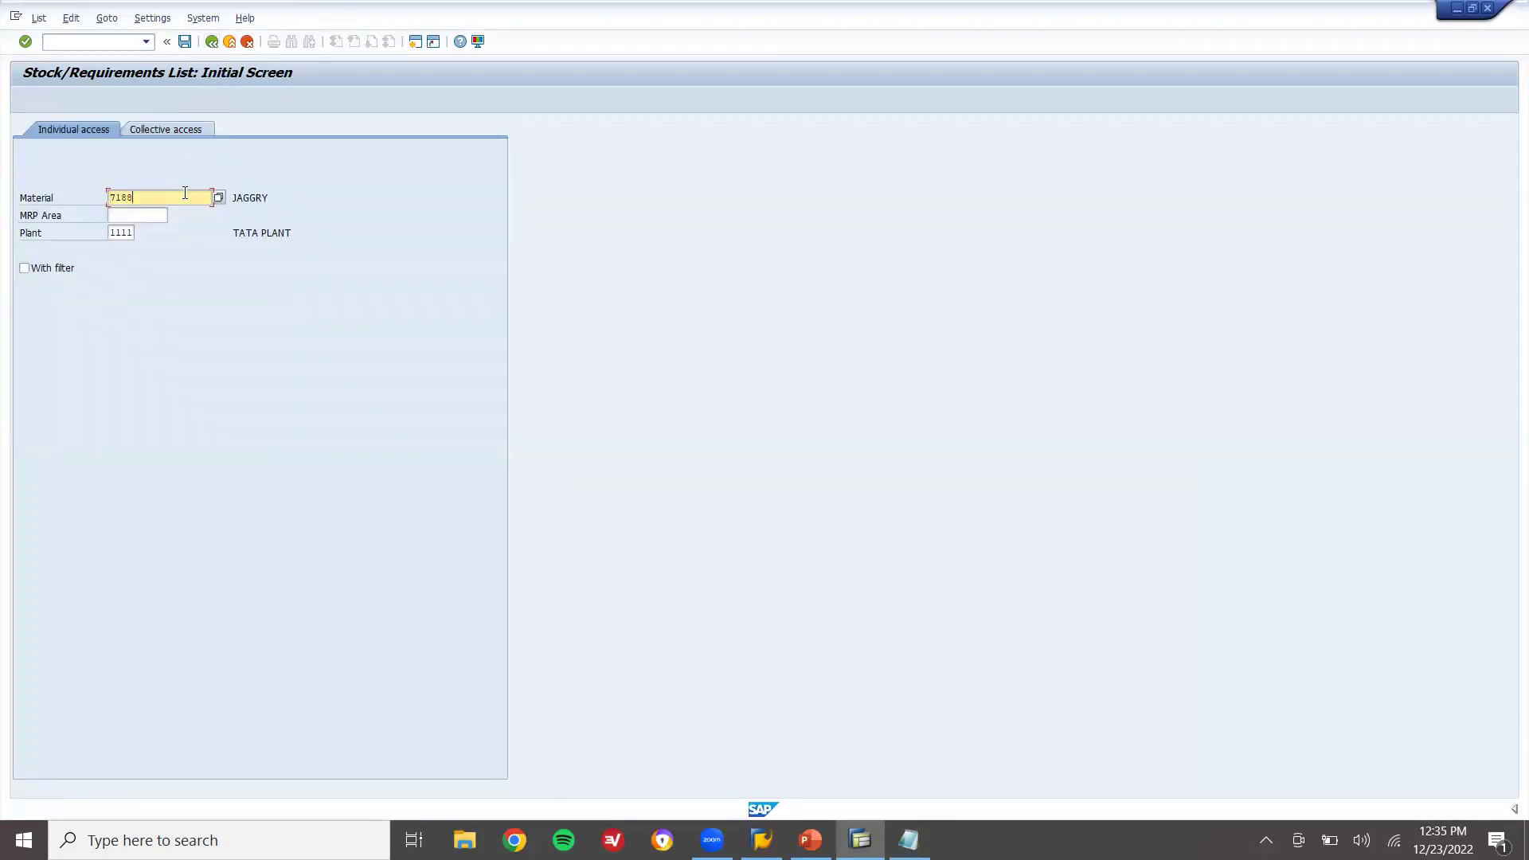
key("BackSpace")
type("7")
key("Return")
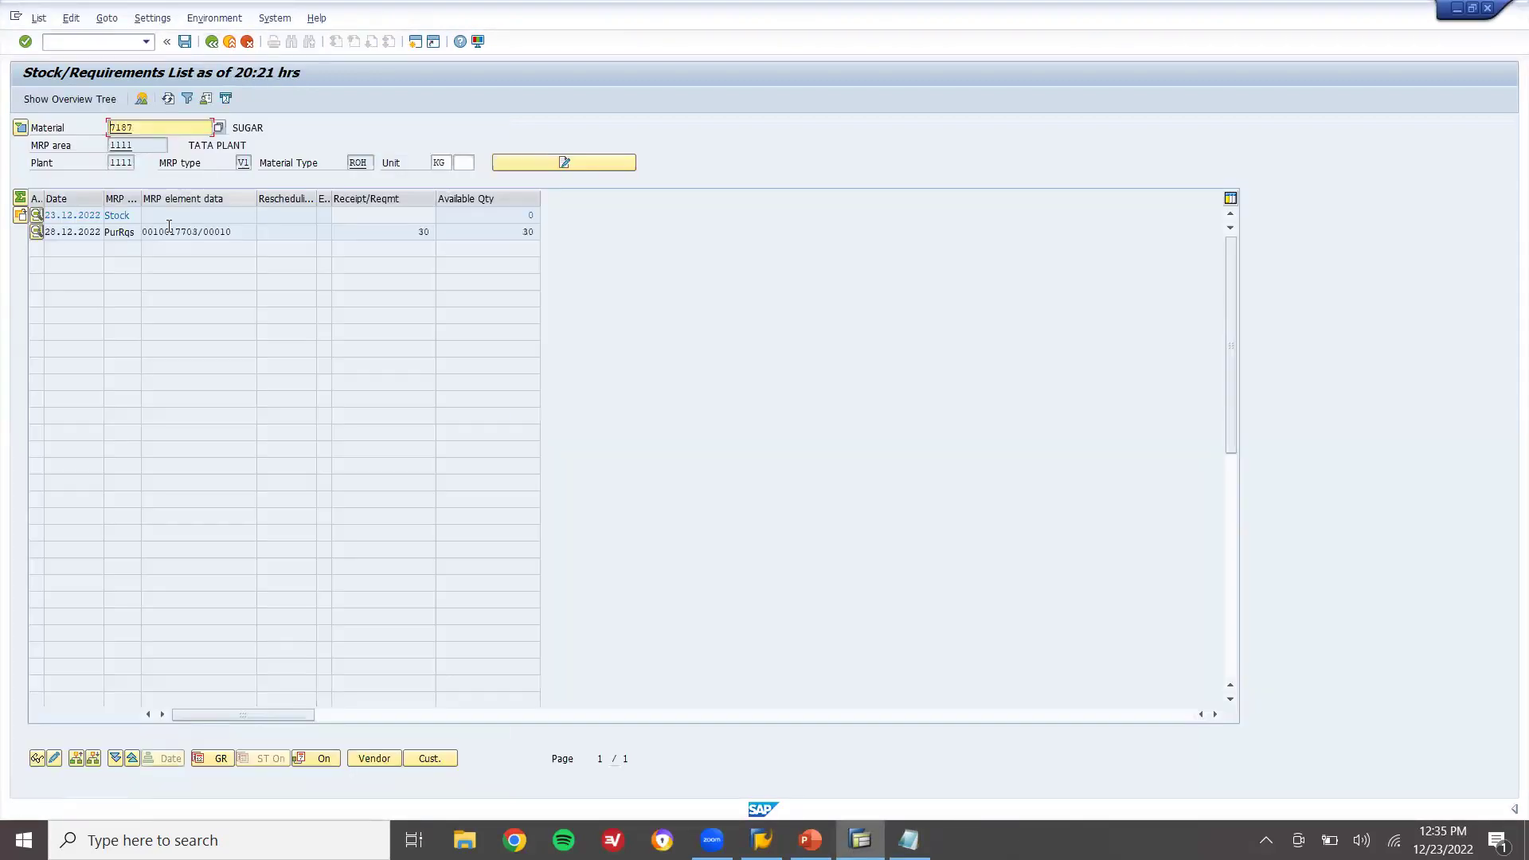
left_click_drag(197, 232, 159, 231)
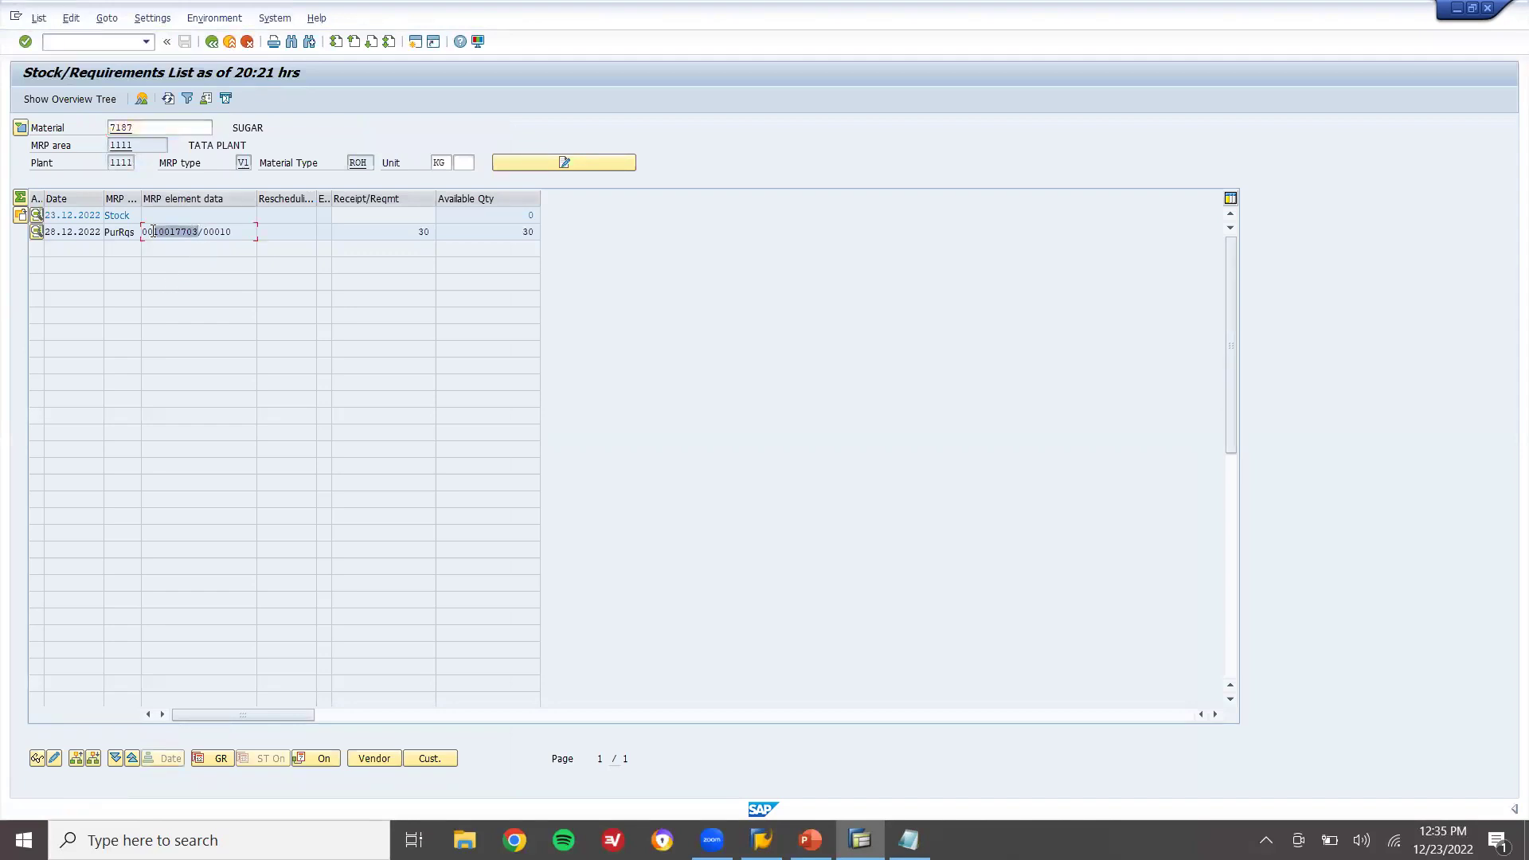
key("alt+Tab")
key("Return")
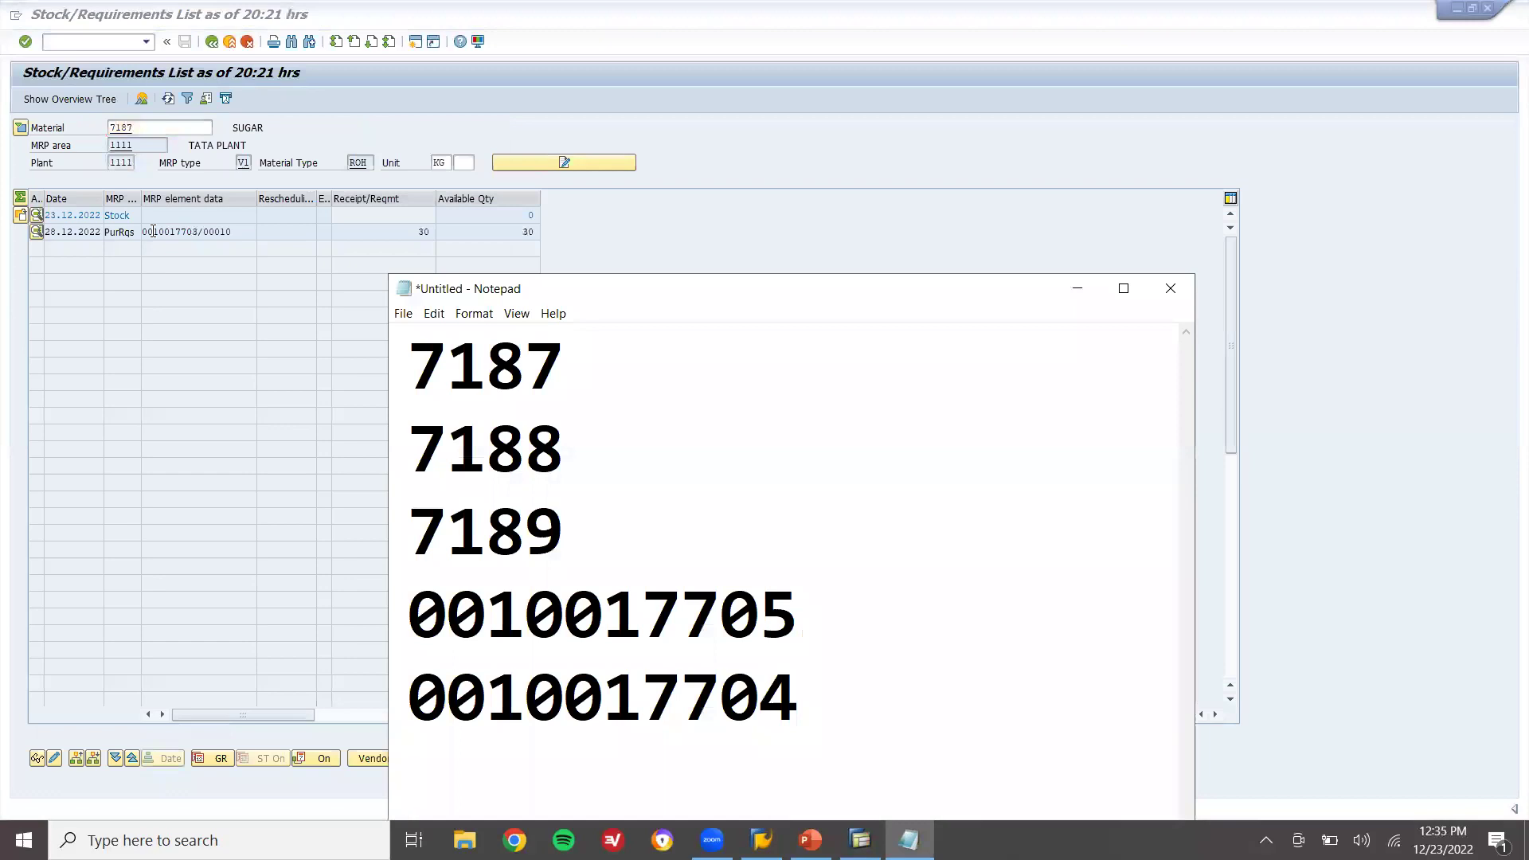
type("10017703")
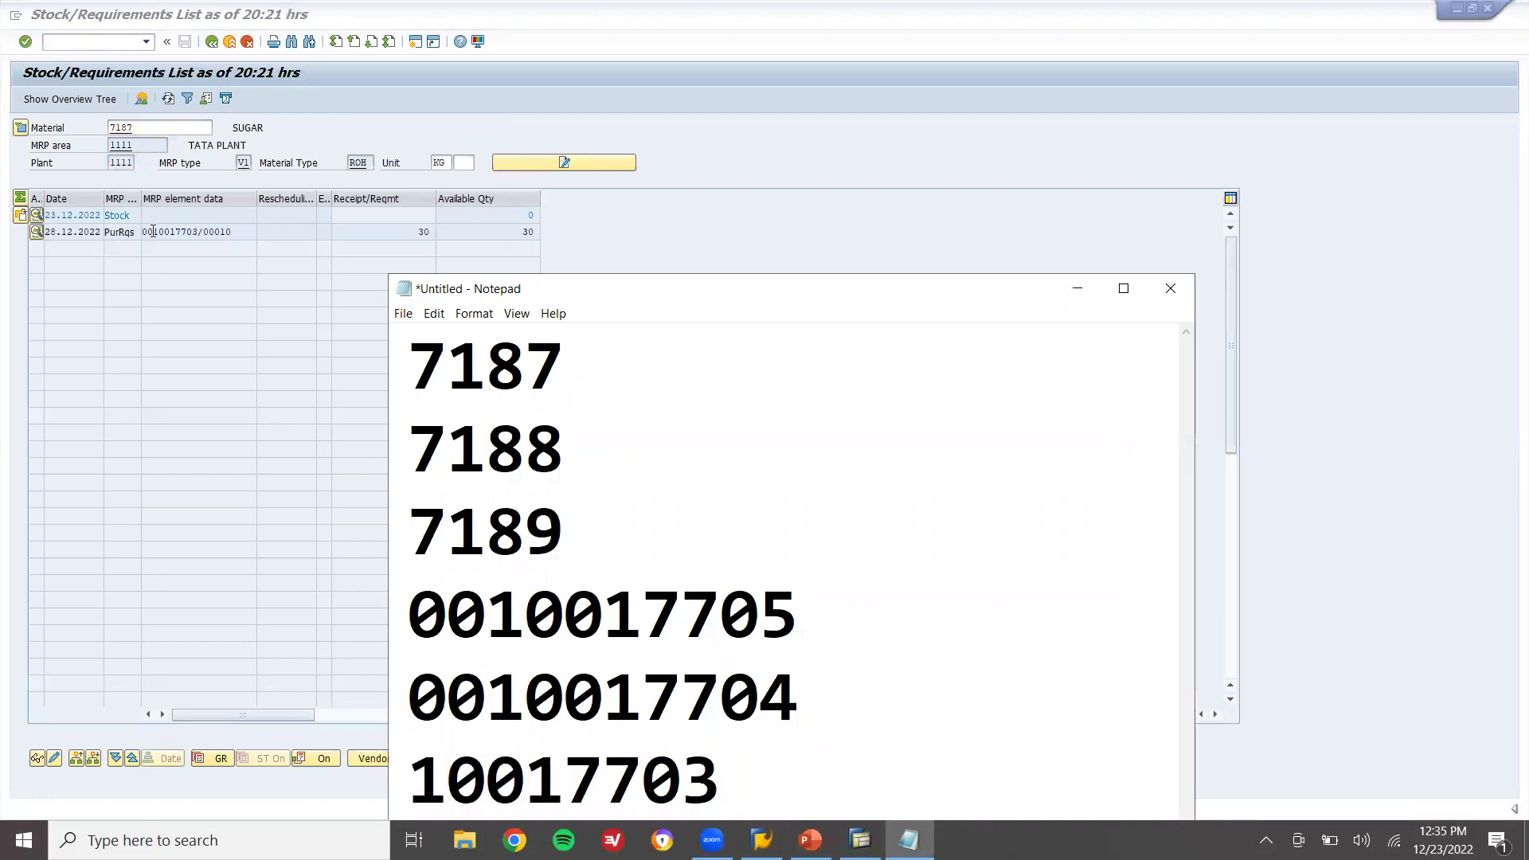
left_click(230, 42)
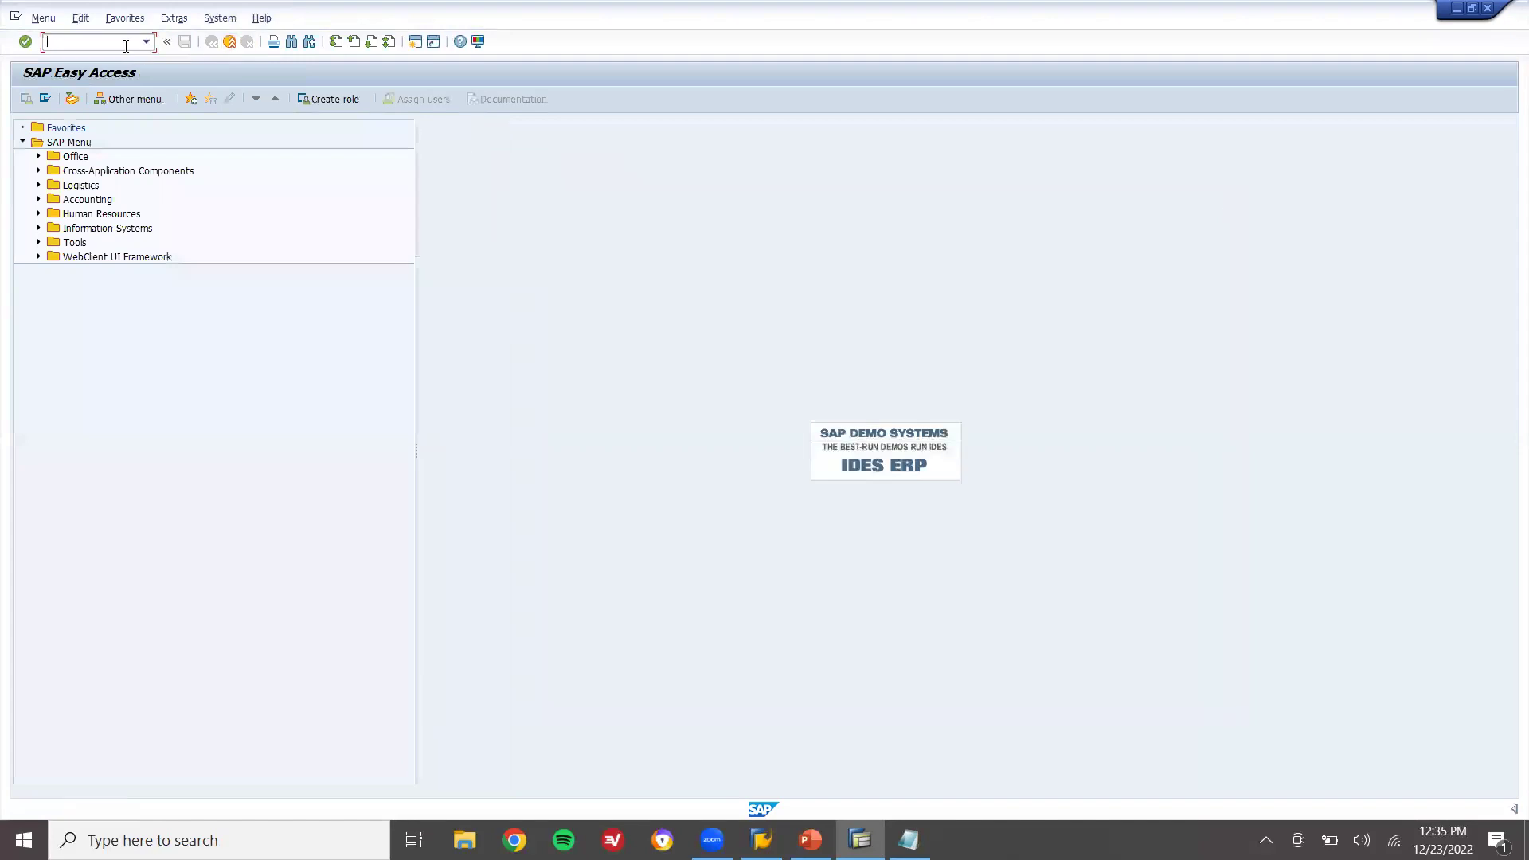
Start ME21N with Document Overview on and search purchase requisitions
left_click(124, 46)
type("ME21N")
key("Return")
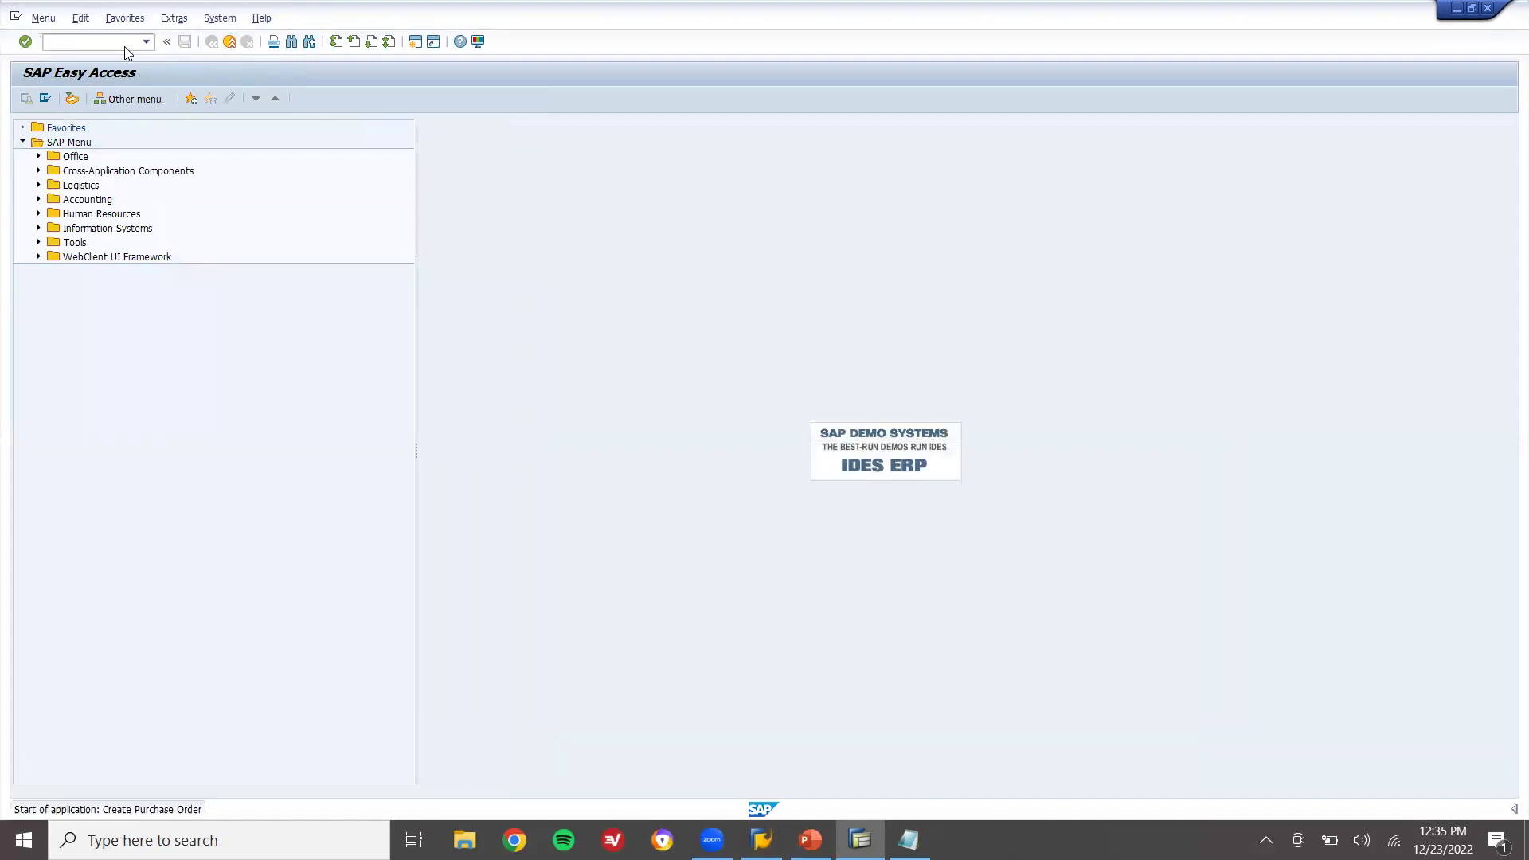
left_click(103, 106)
left_click(38, 194)
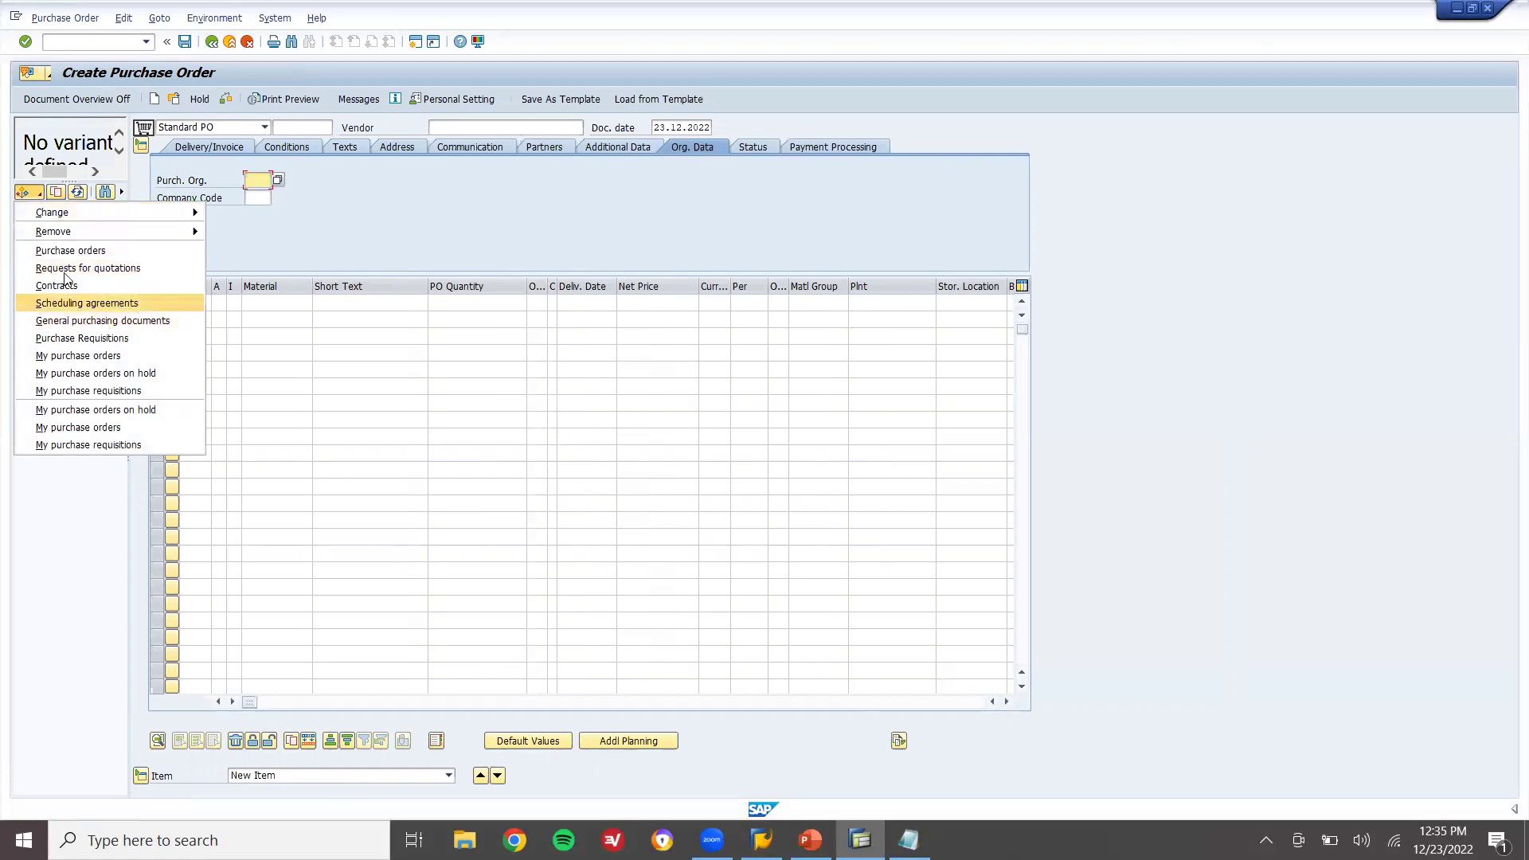
left_click(72, 340)
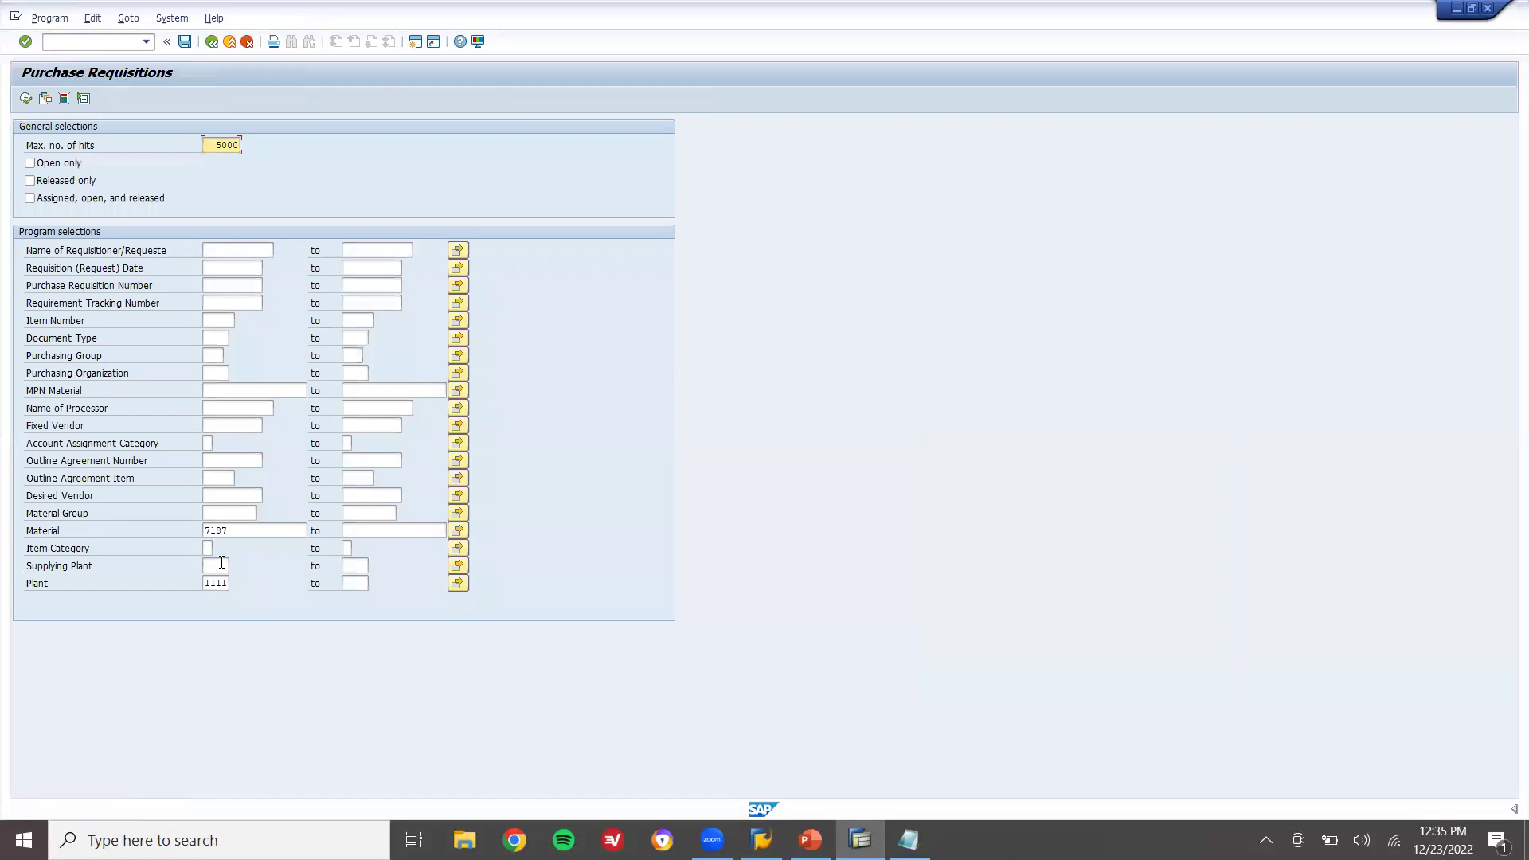
left_click(234, 527)
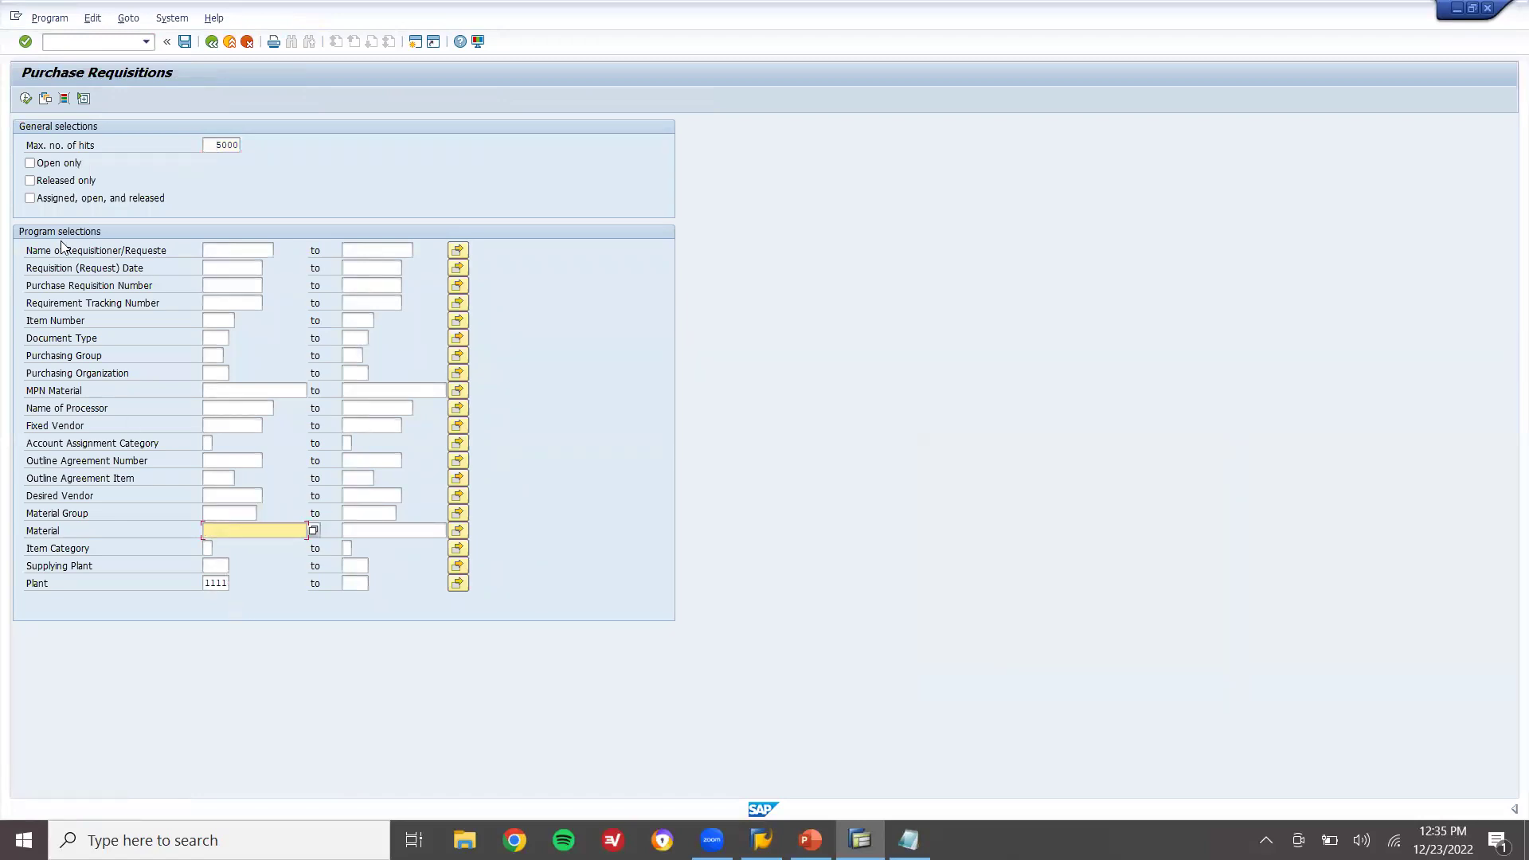
left_click(29, 97)
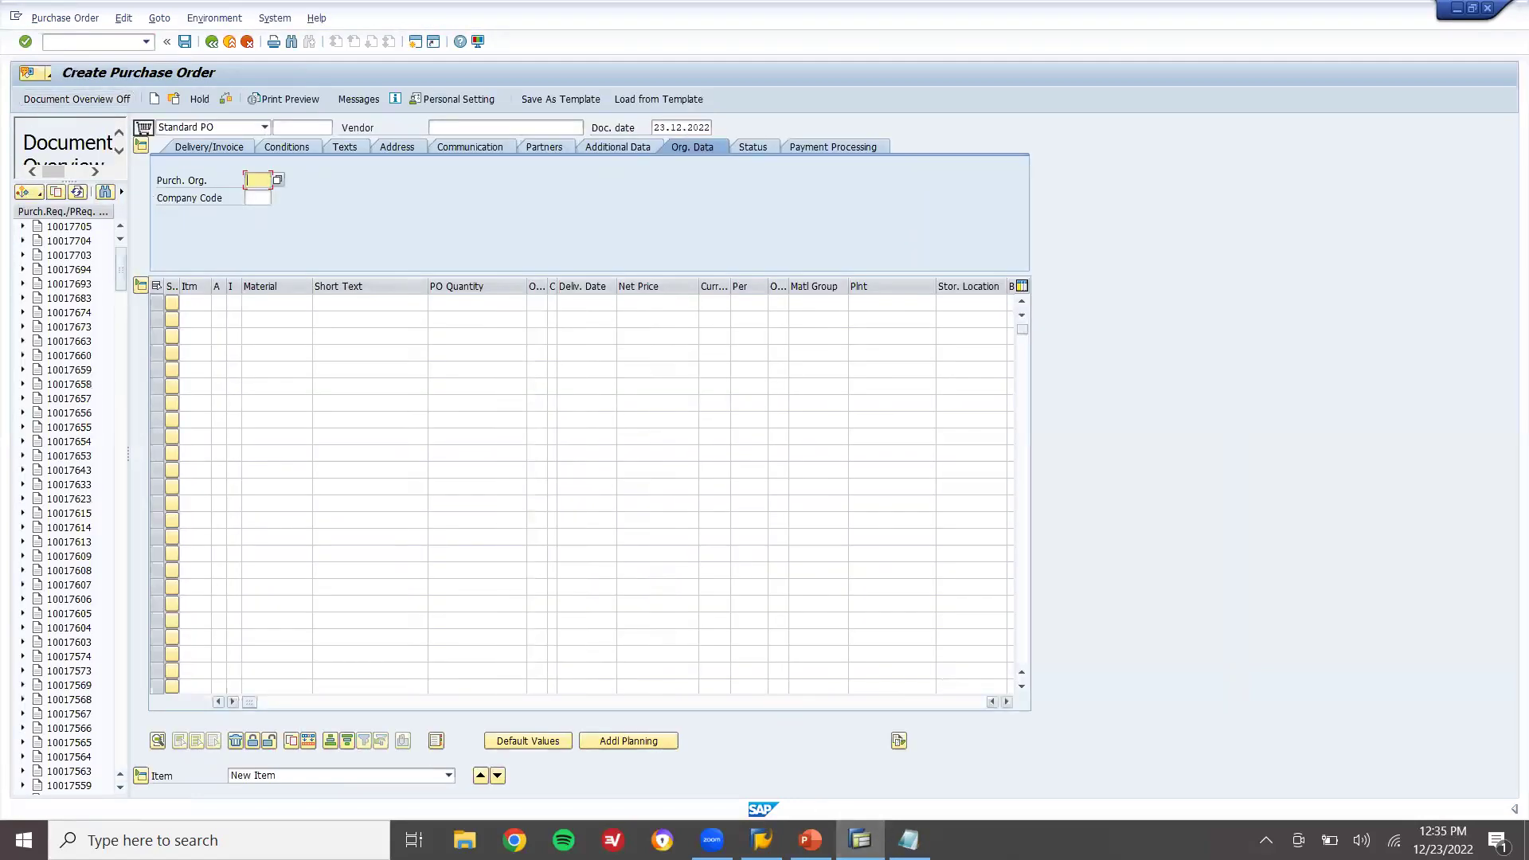
Match the overview's requisitions against the noted numbers 10017703, 10017704 and 10017705
left_click(908, 839)
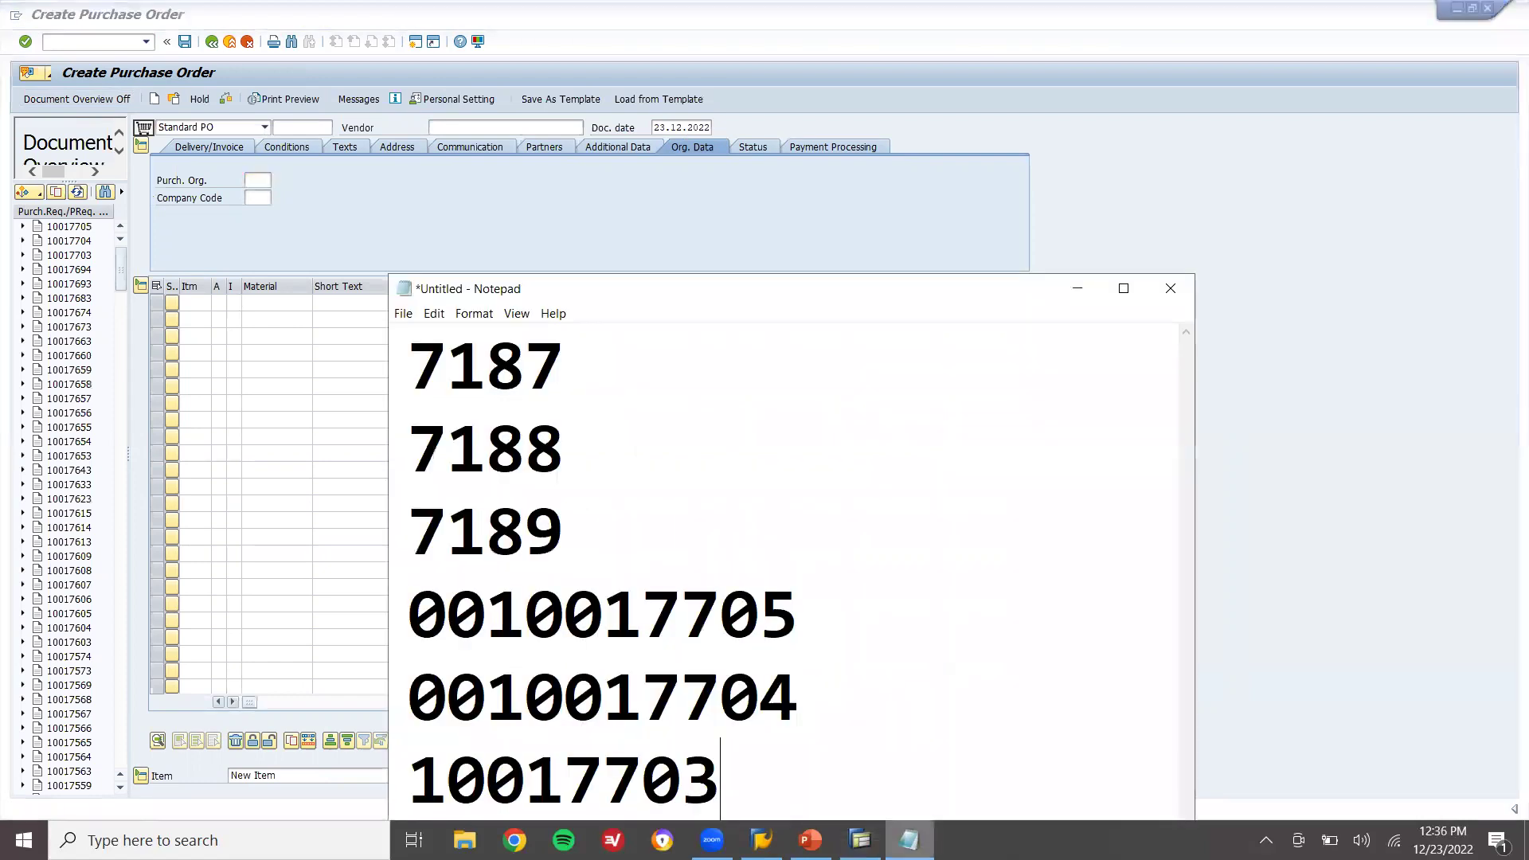
left_click(50, 237)
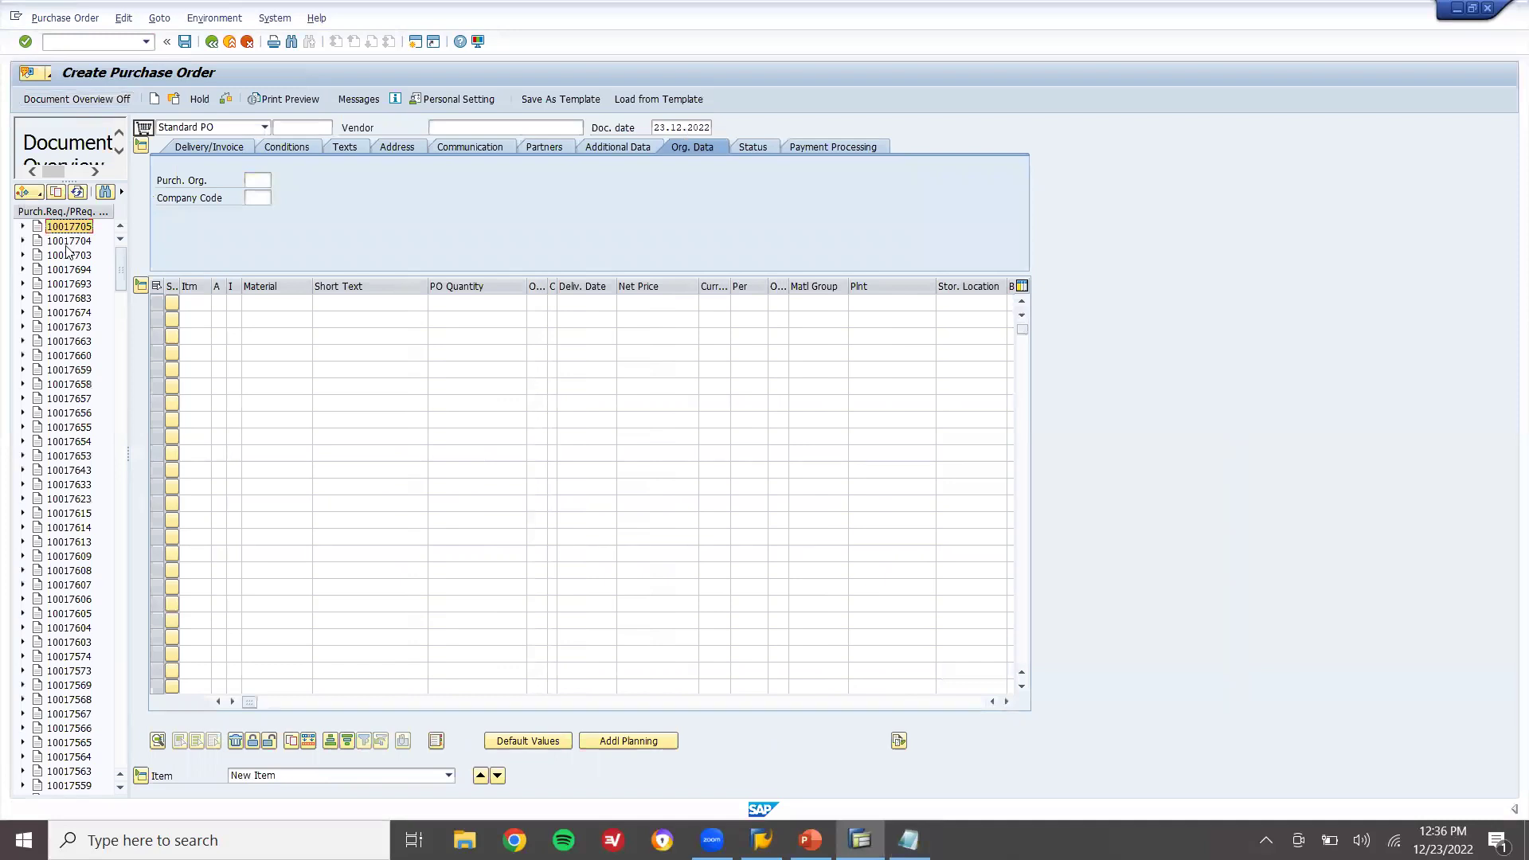
left_click(67, 242)
left_click(68, 255)
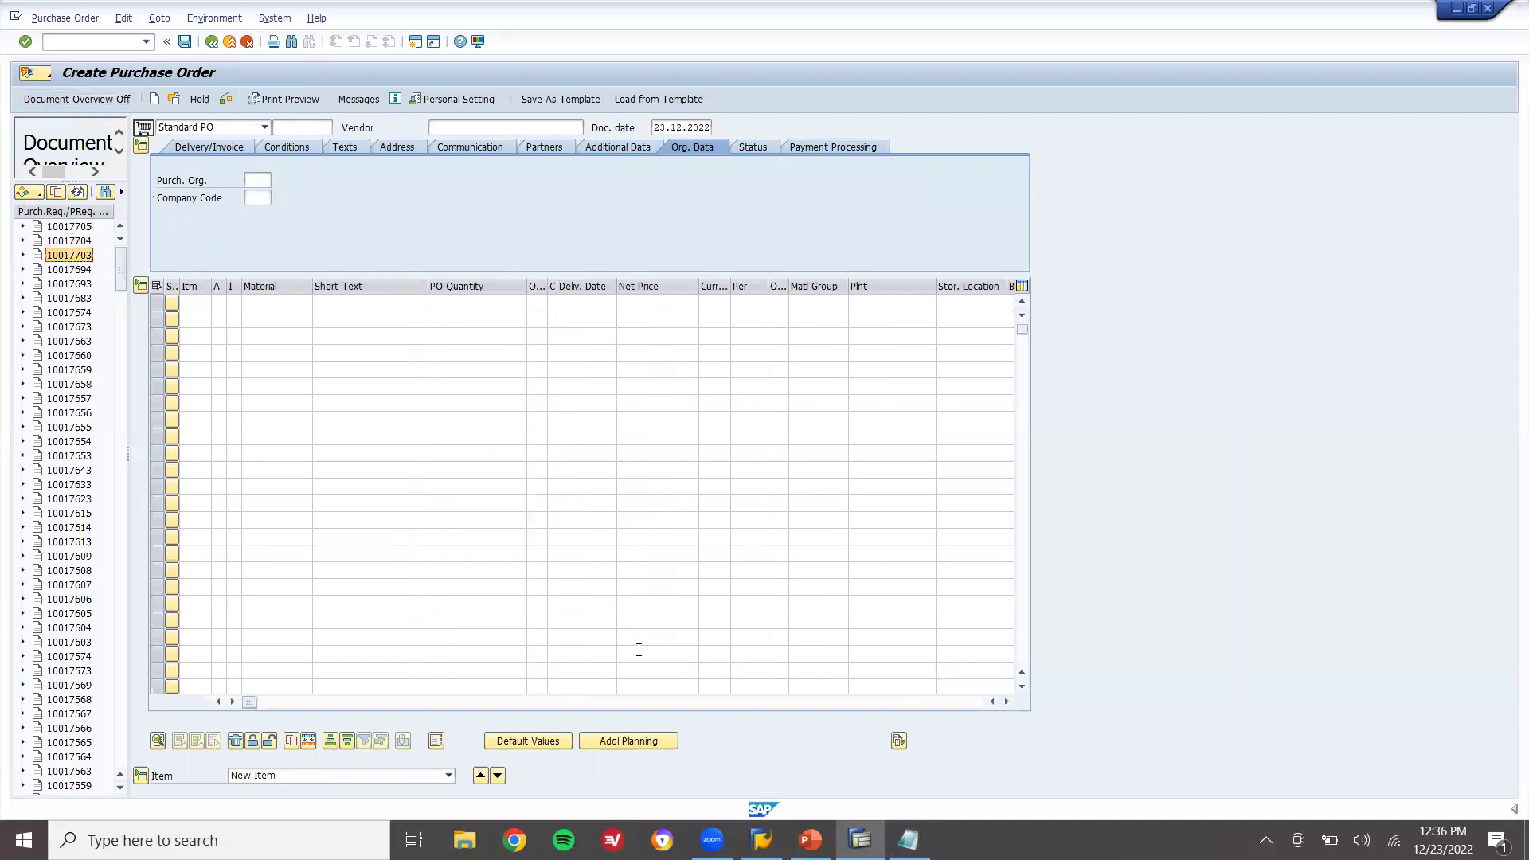
key("alt+Tab")
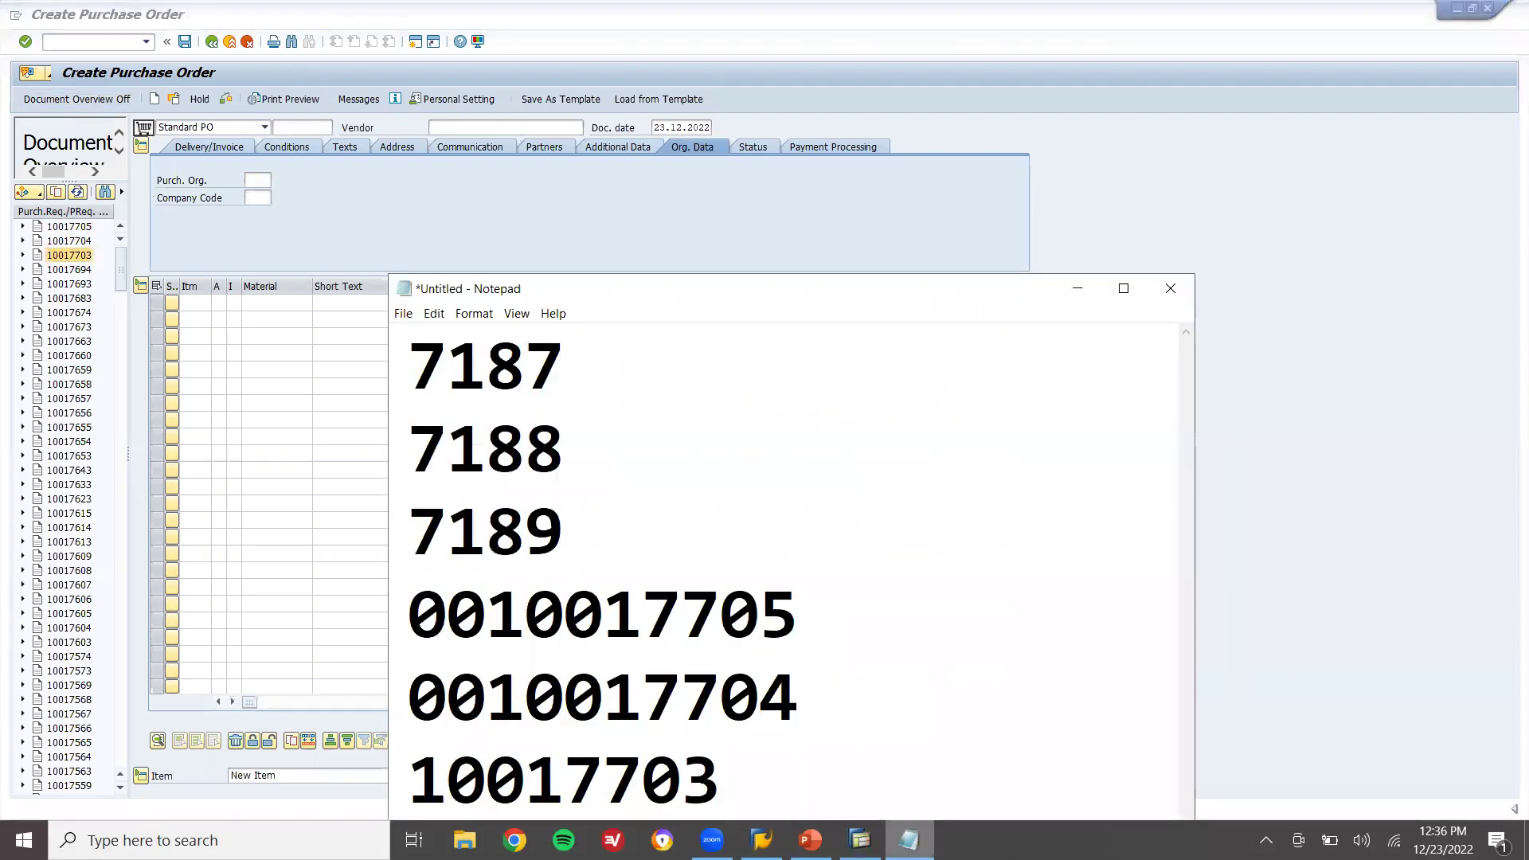
double_click(785, 635)
double_click(752, 693)
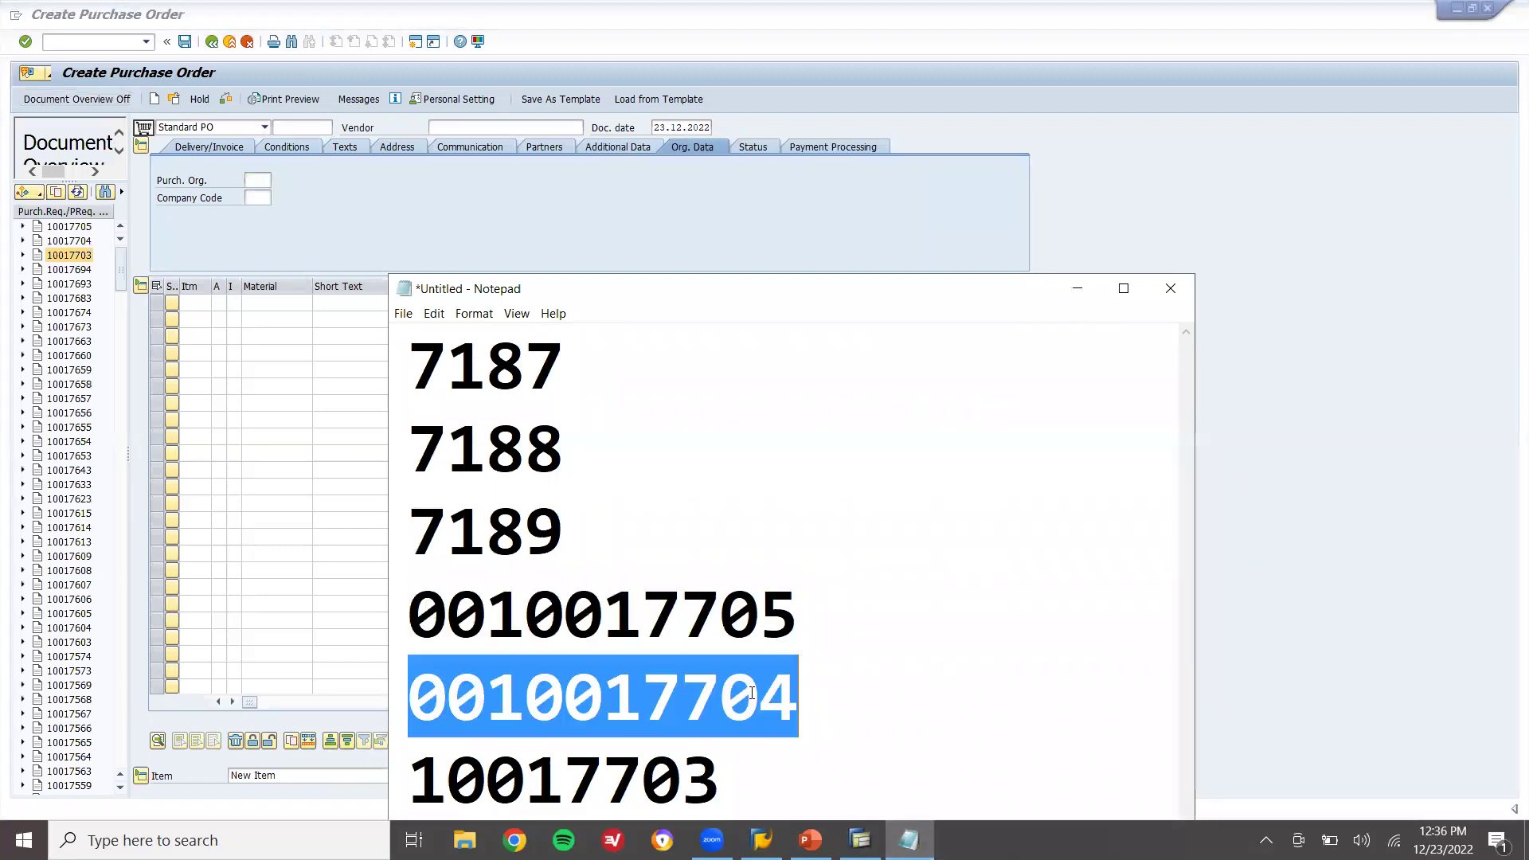
double_click(666, 768)
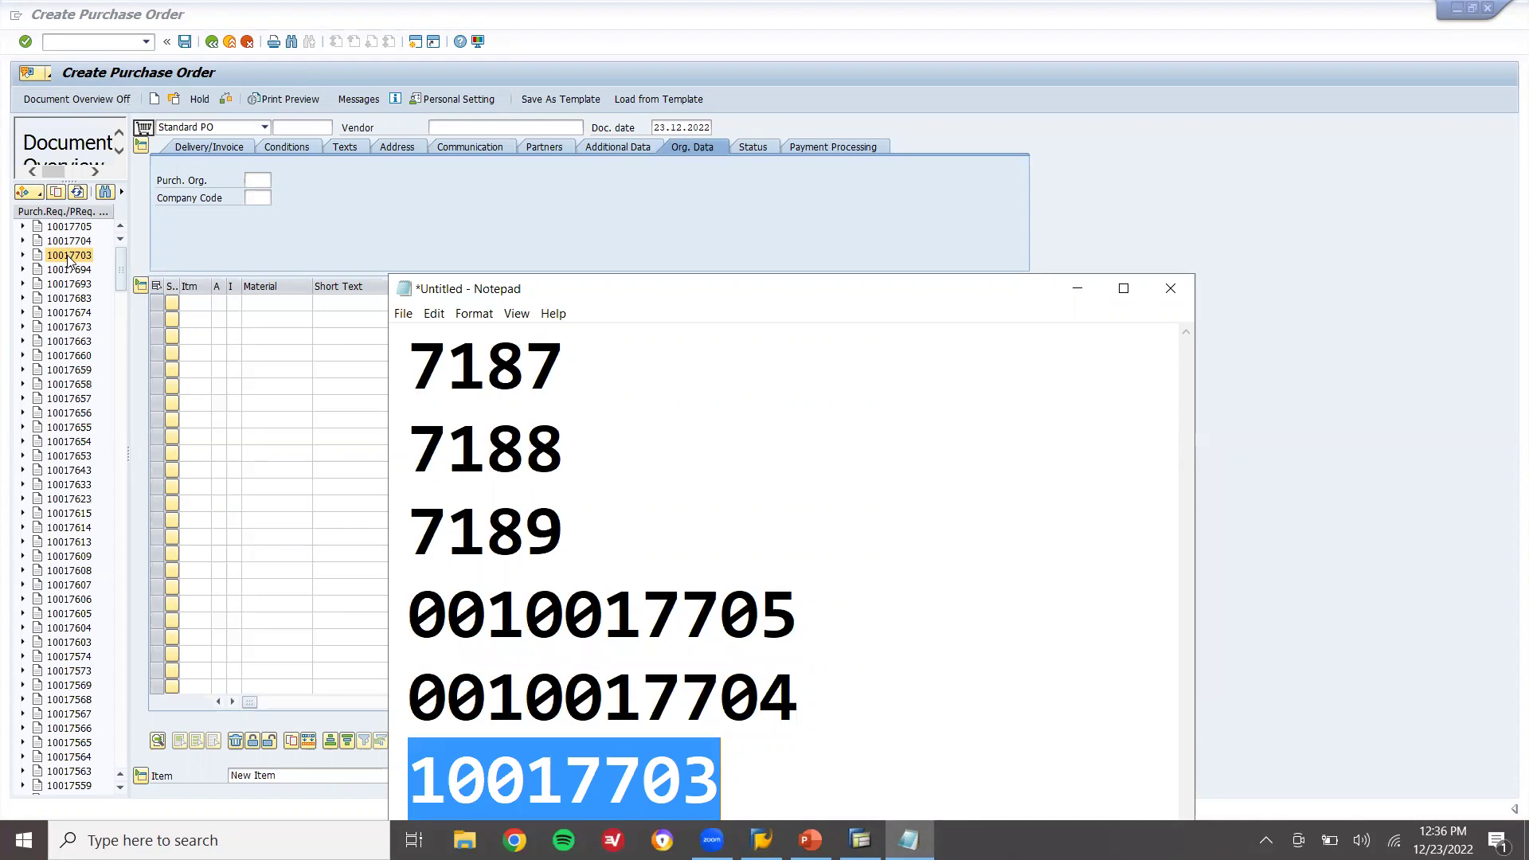
left_click(70, 257)
Adopt requisitions for SUGAR, JAGGRY and TOOR DHALL as items 10, 20 and 30
left_click(56, 193)
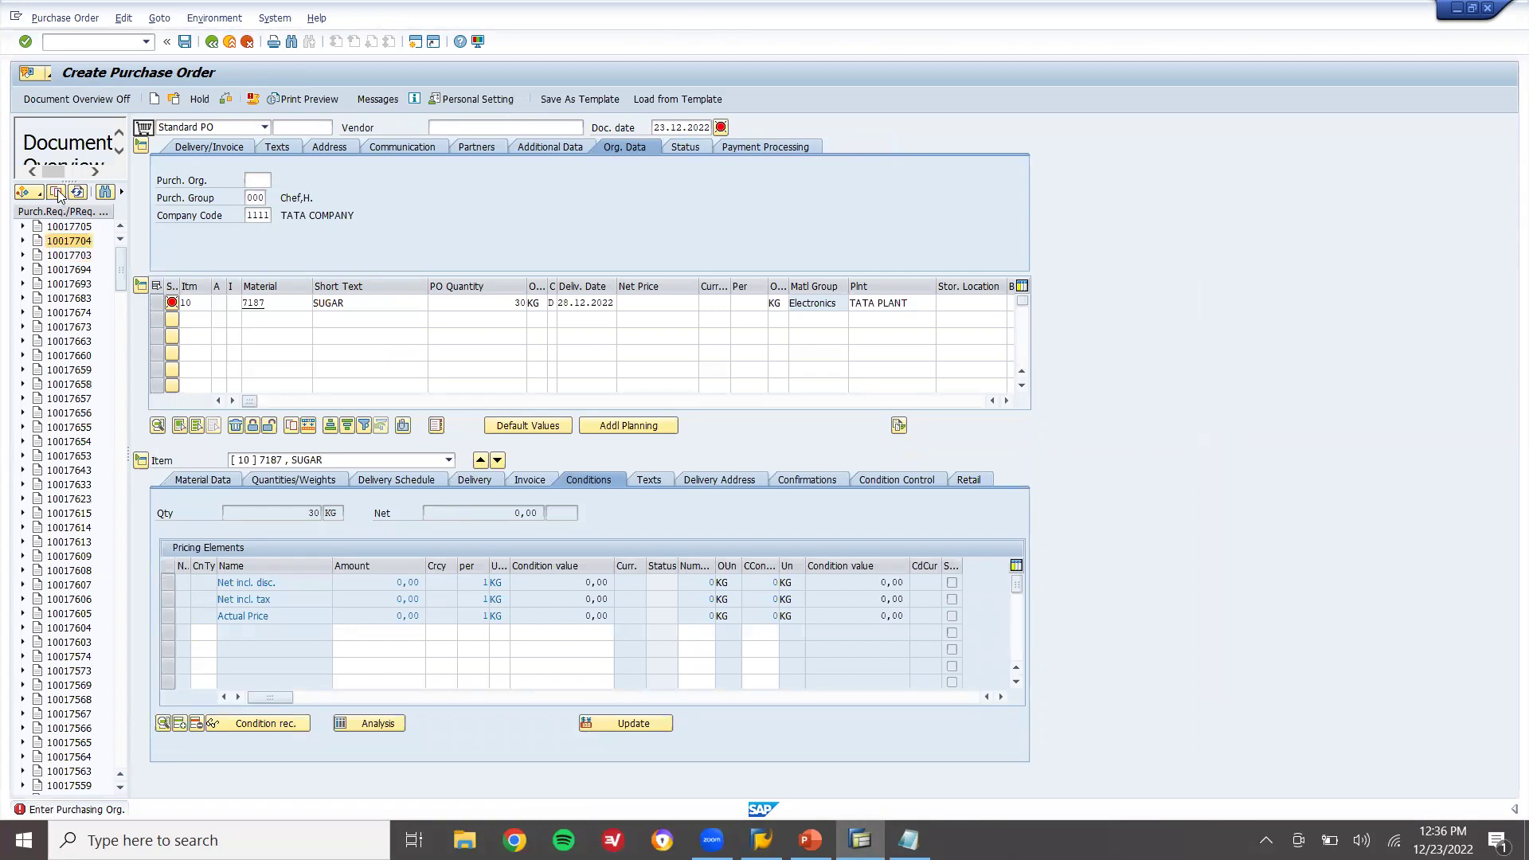
left_click(57, 192)
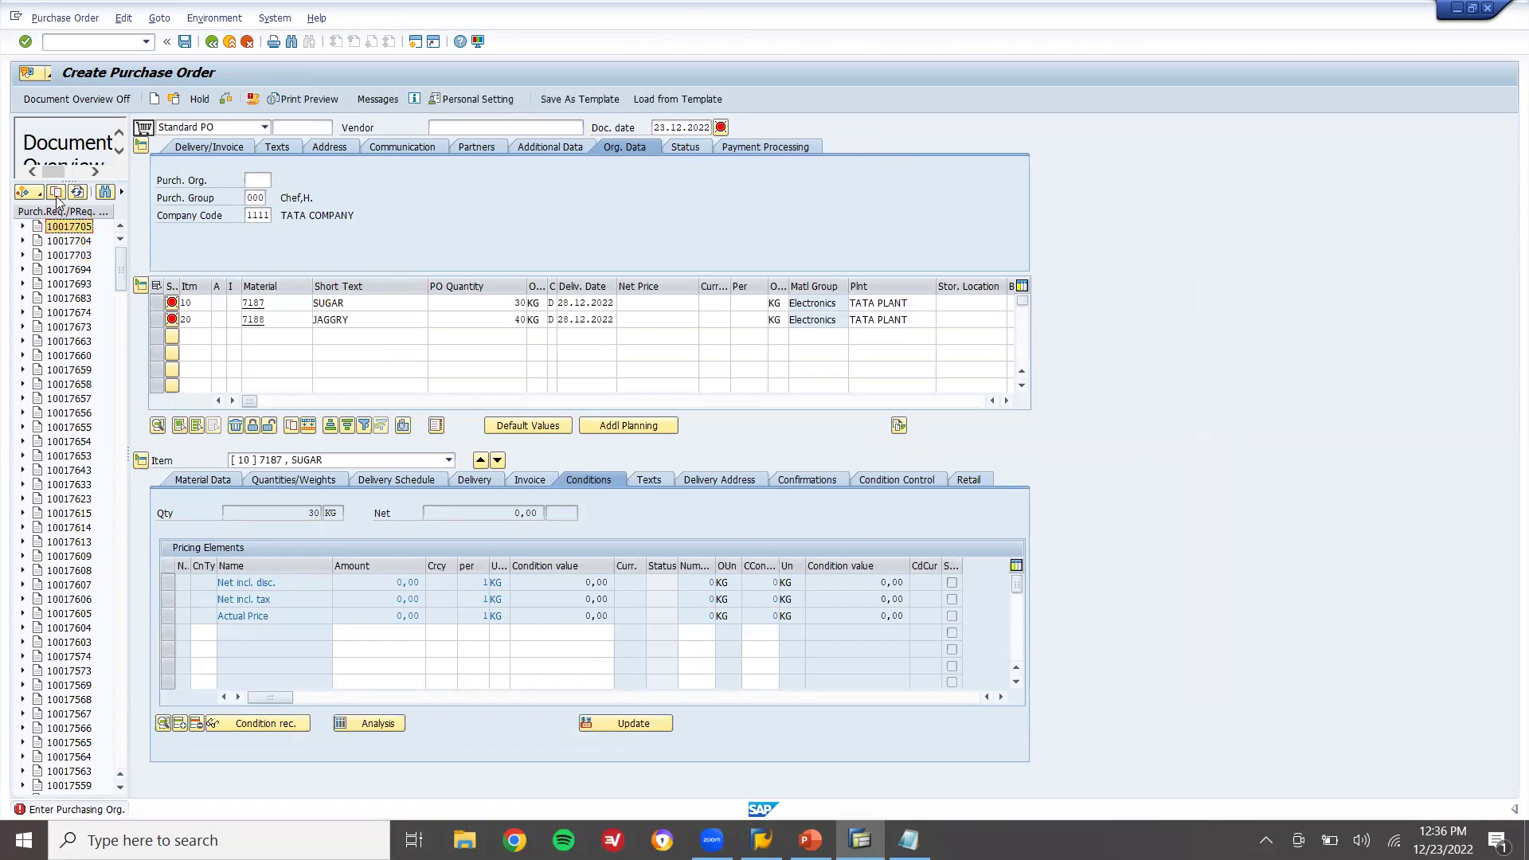
left_click(56, 193)
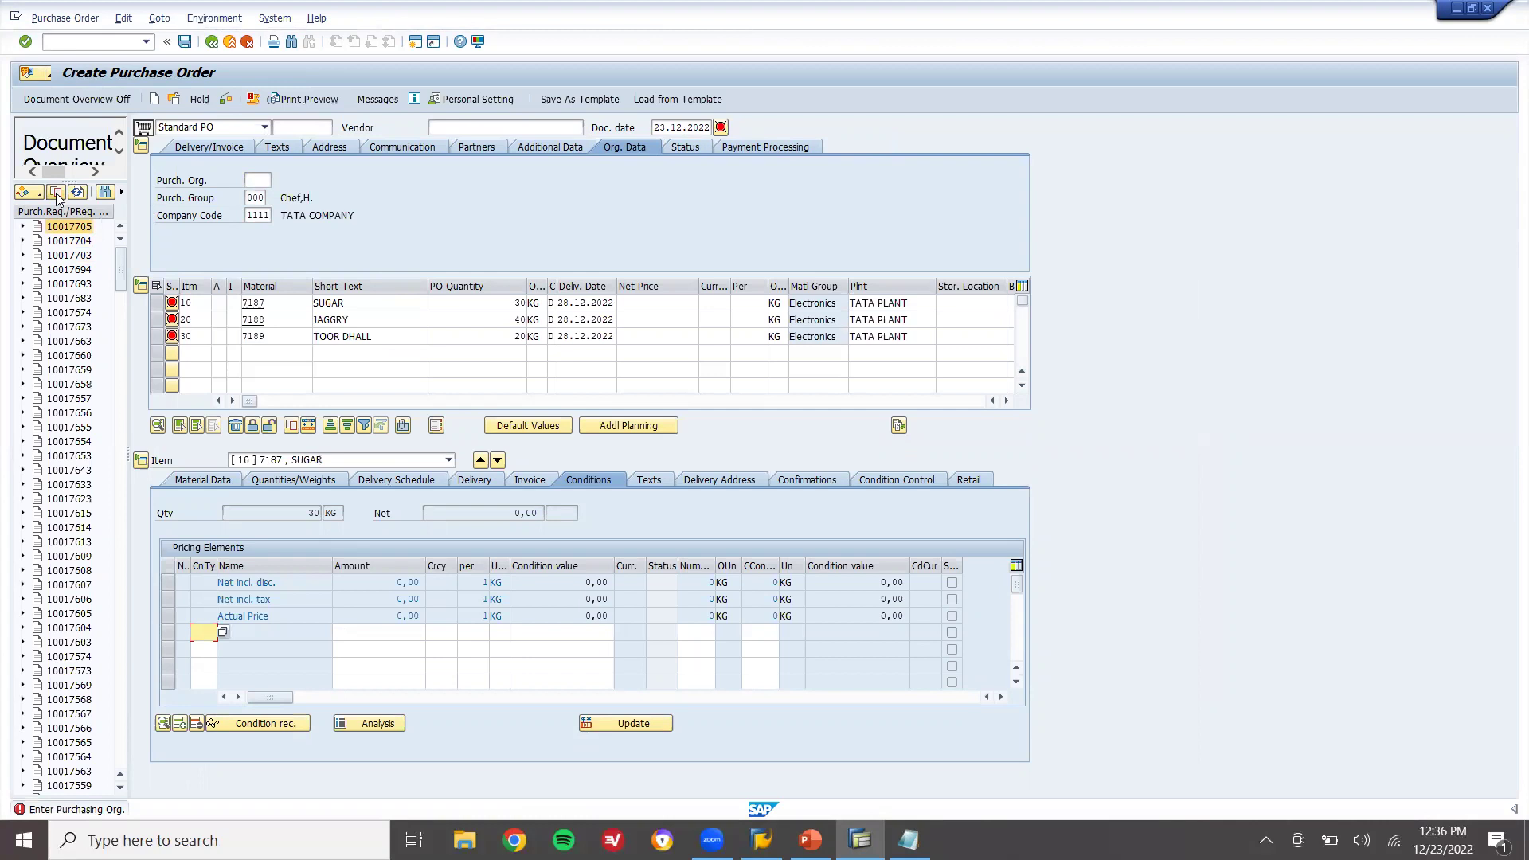
Enter vendor 7001120 on the purchase order
left_click(463, 127)
type("7001120")
key("Return")
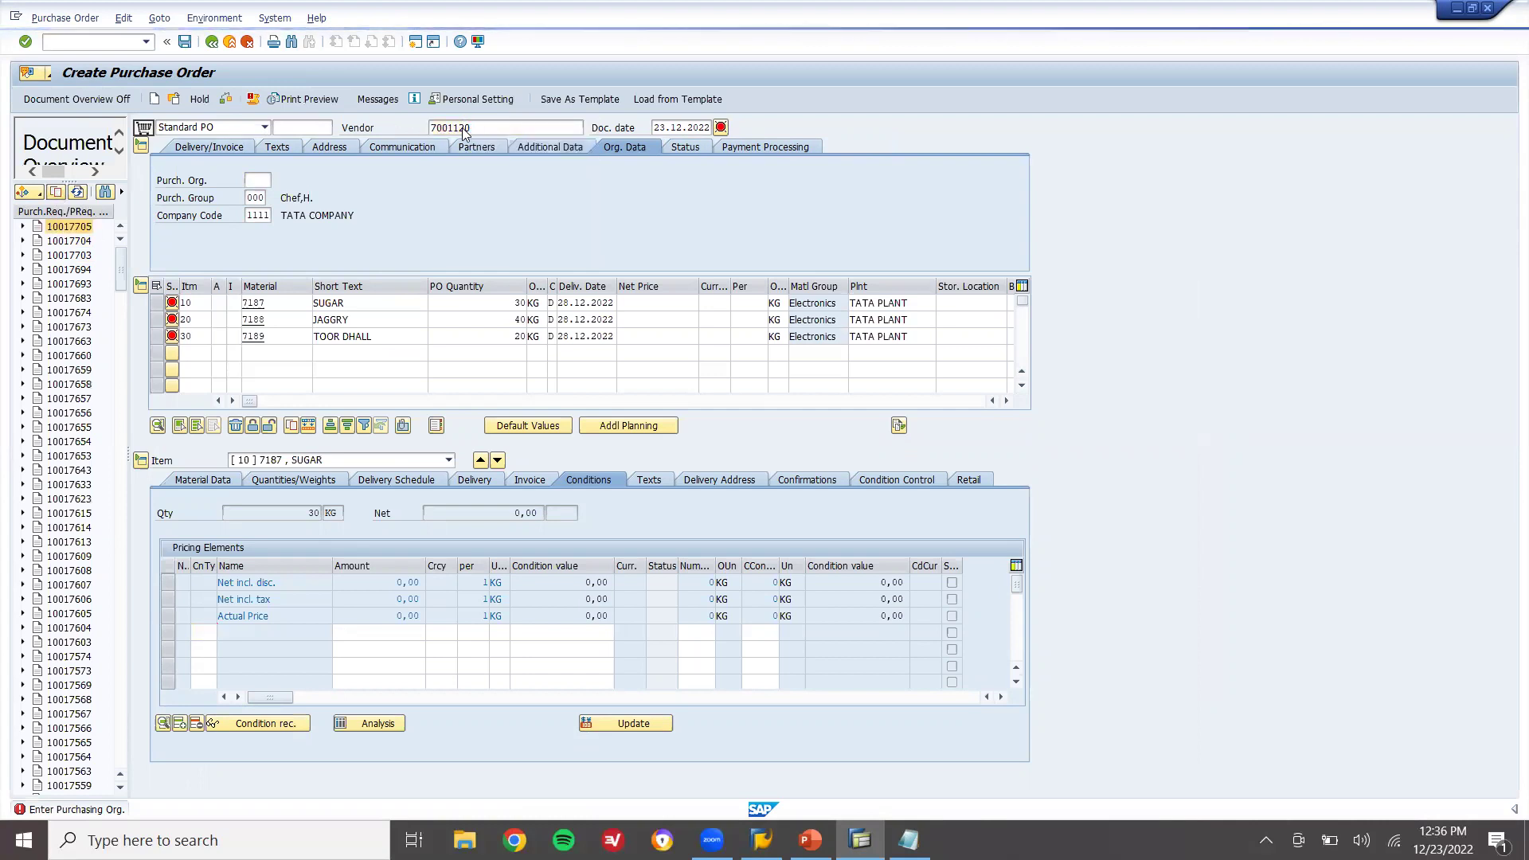
Set purchasing organization 1111 and make a first, rejected attempt at the item net prices
left_click(257, 180)
type("1111")
key("Return")
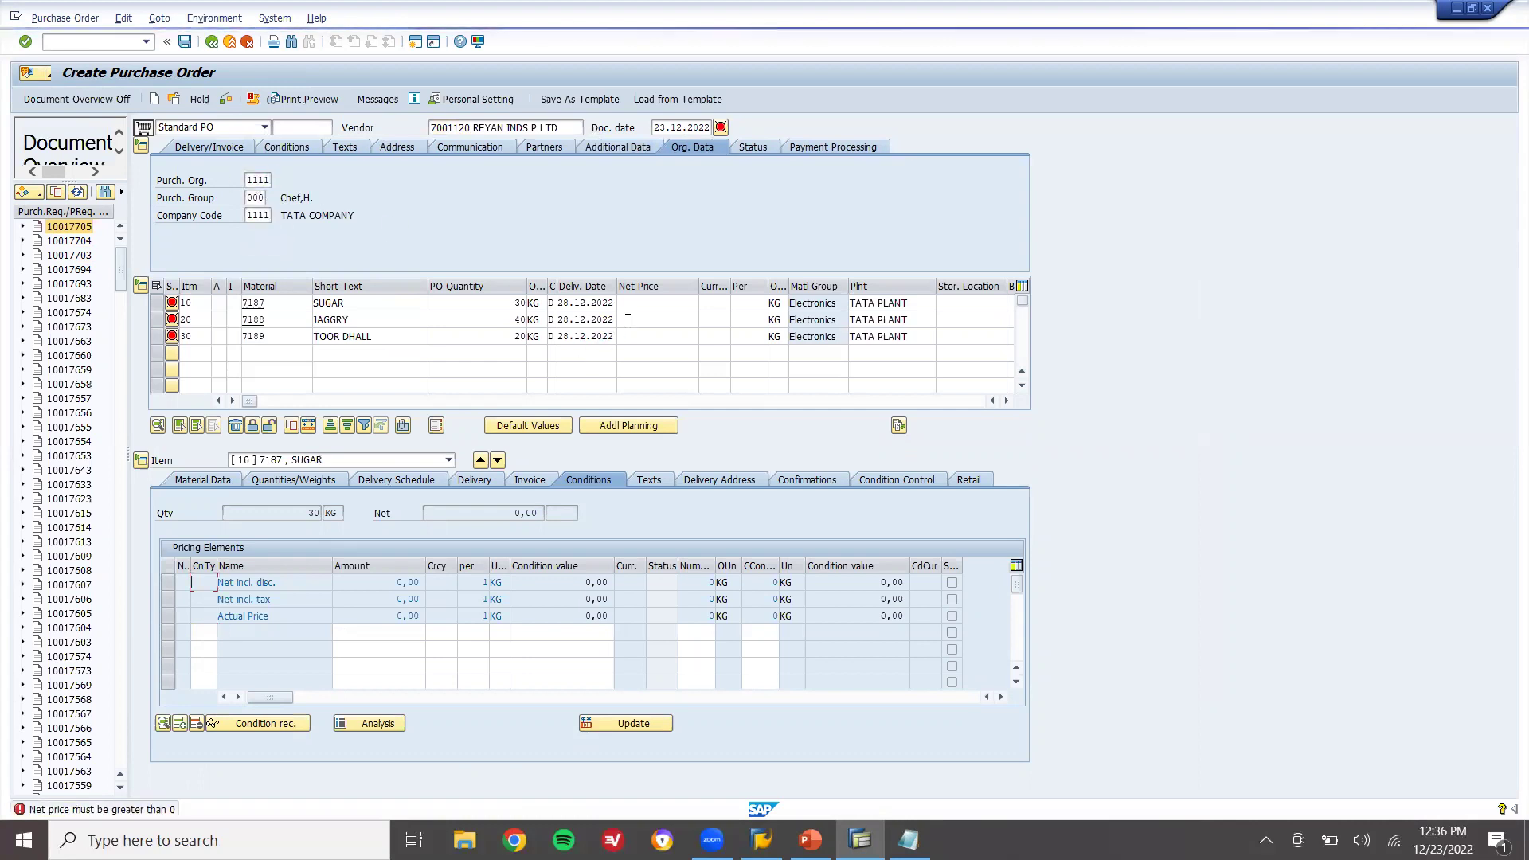
left_click(672, 301)
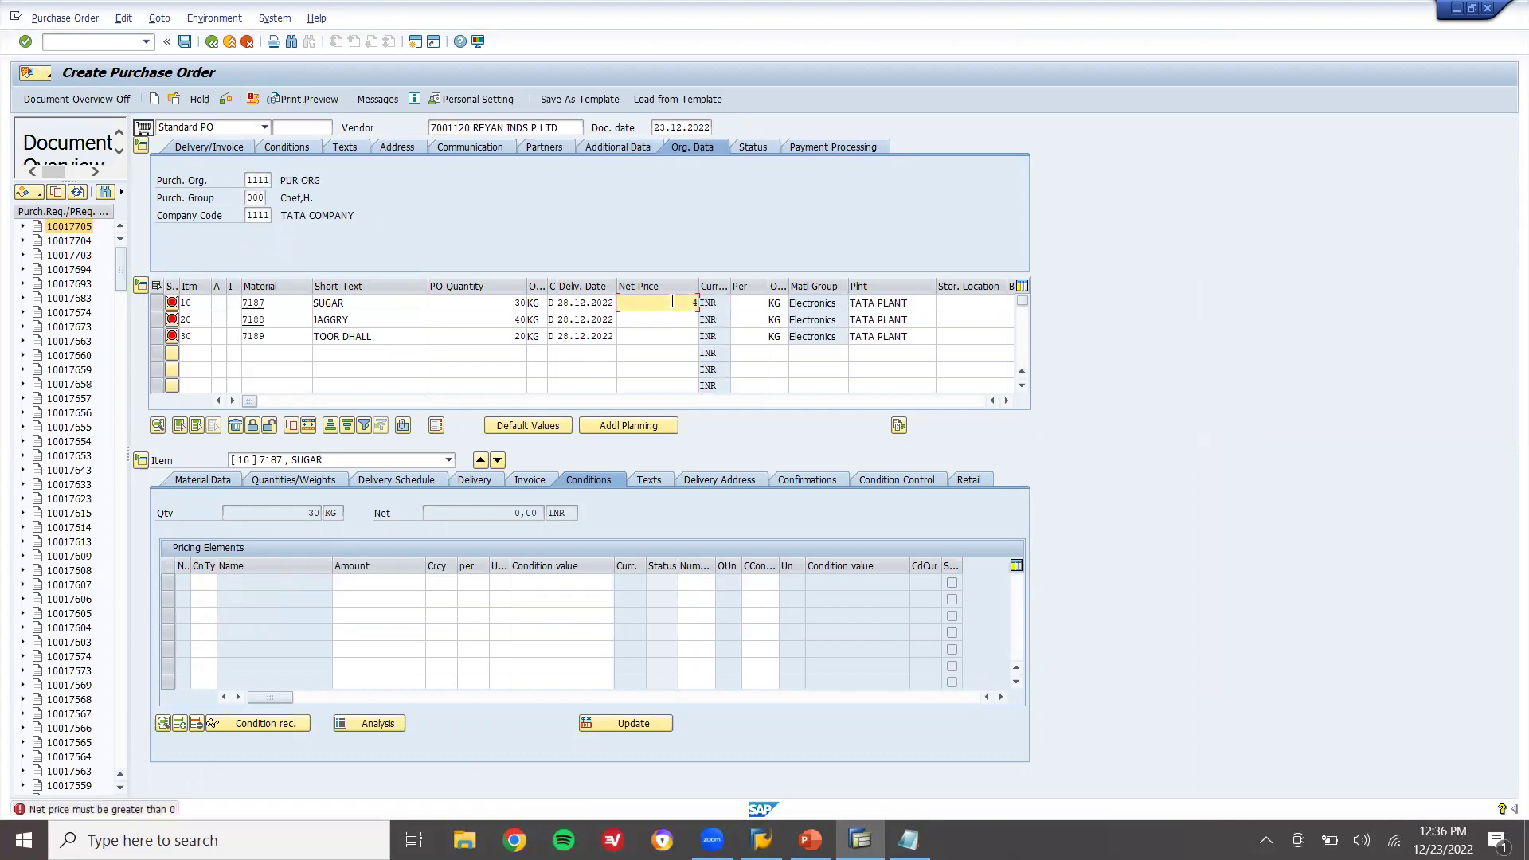
key("Down")
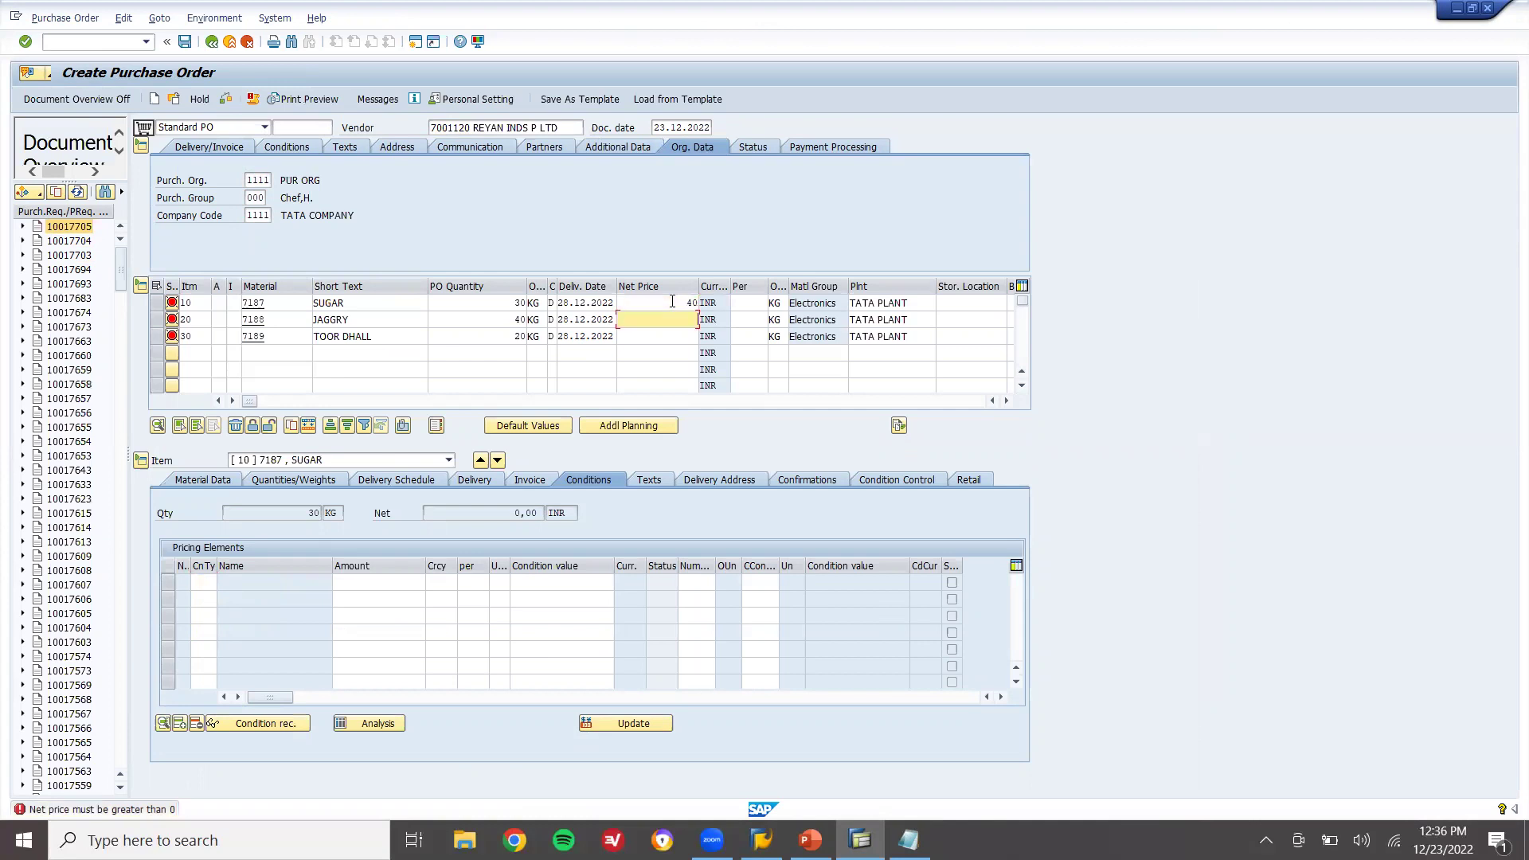
key("Down")
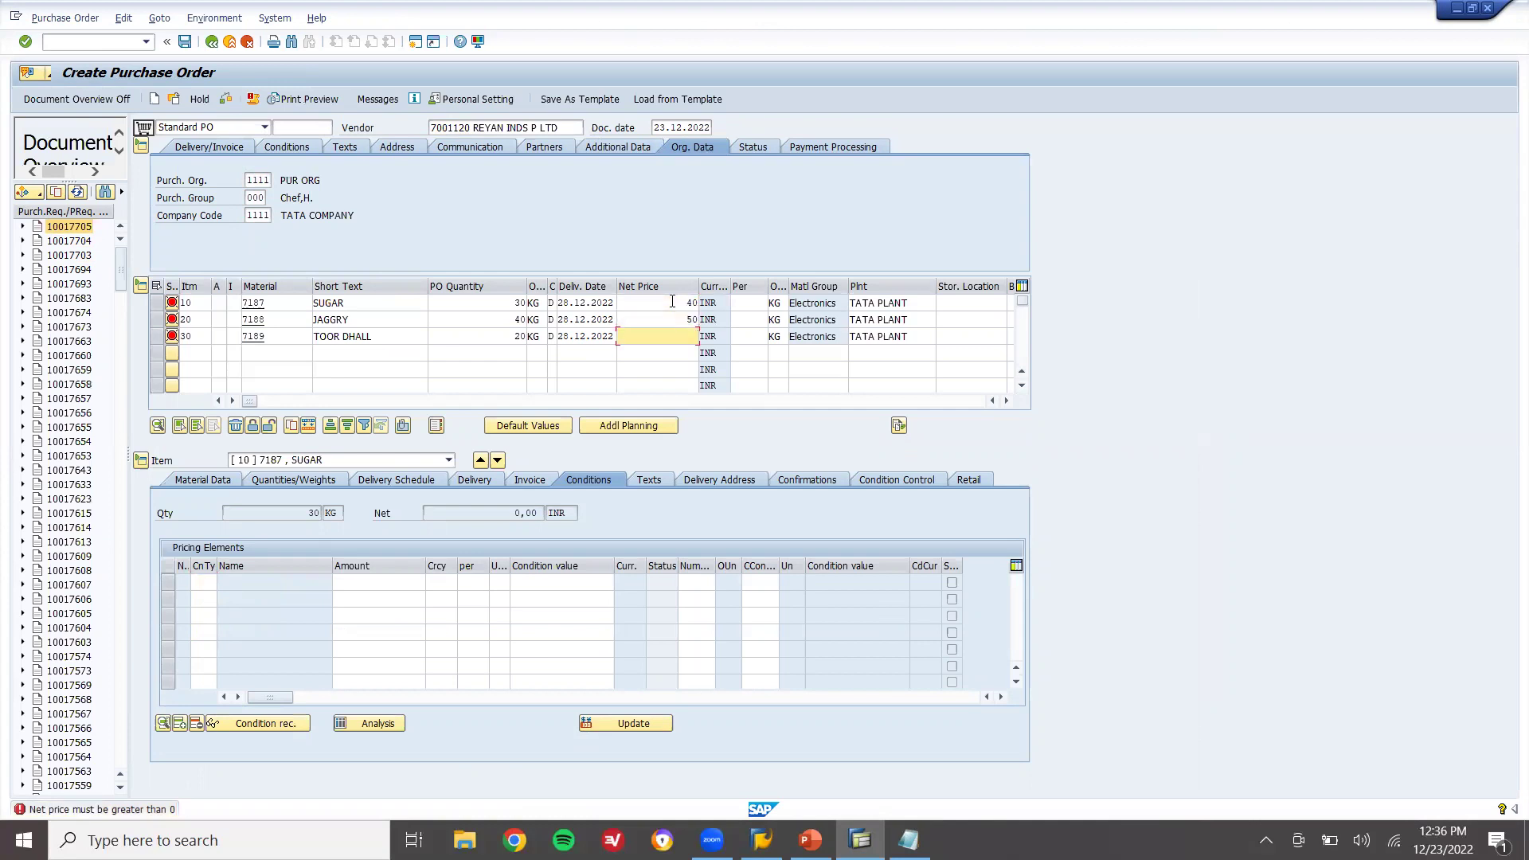
key("Return")
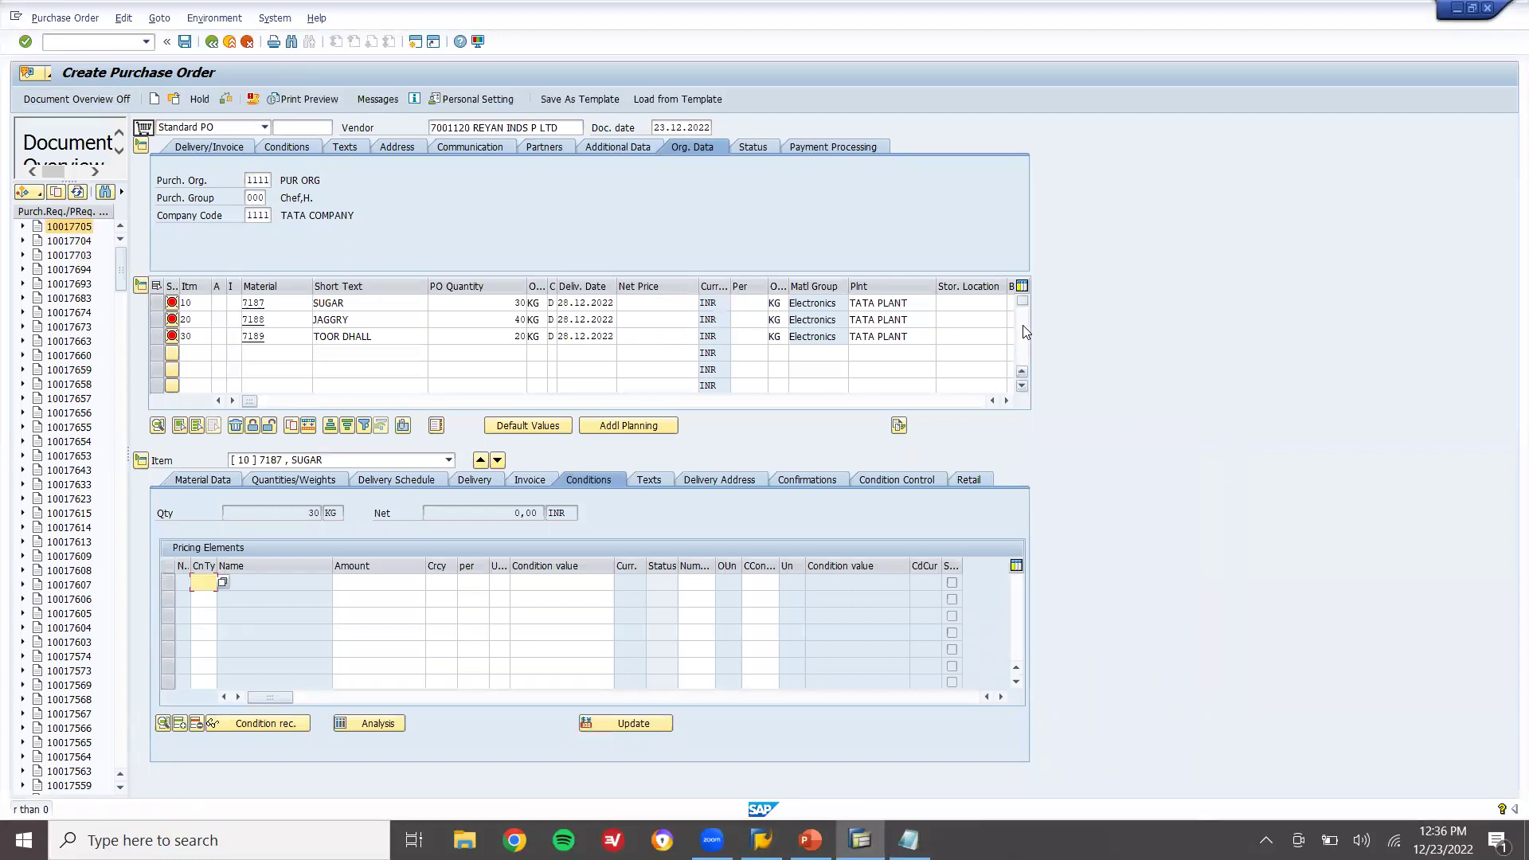
left_click(978, 304)
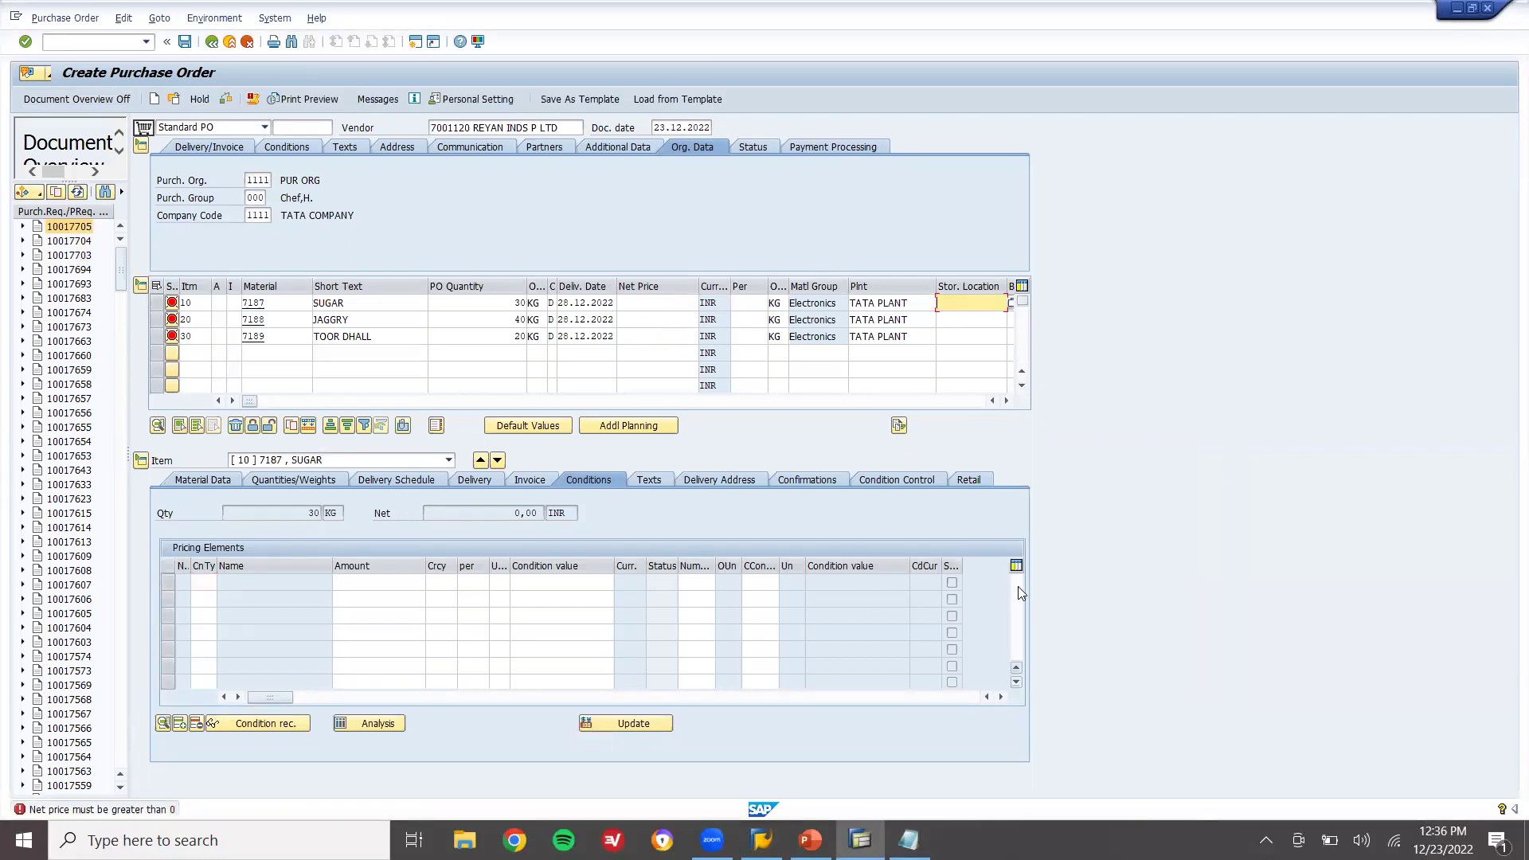
Overwrite the vendor number, then price SUGAR, JAGGRY and TOOR DHALL at 40, 50 and 80
left_click(572, 125)
key("BackSpace")
key("BackSpace")
key("BackSpace")
key("BackSpace")
key("BackSpace")
key("BackSpace")
key("BackSpace")
key("BackSpace")
key("BackSpace")
key("BackSpace")
key("BackSpace")
key("BackSpace")
key("BackSpace")
key("BackSpace")
key("BackSpace")
key("BackSpace")
key("BackSpace")
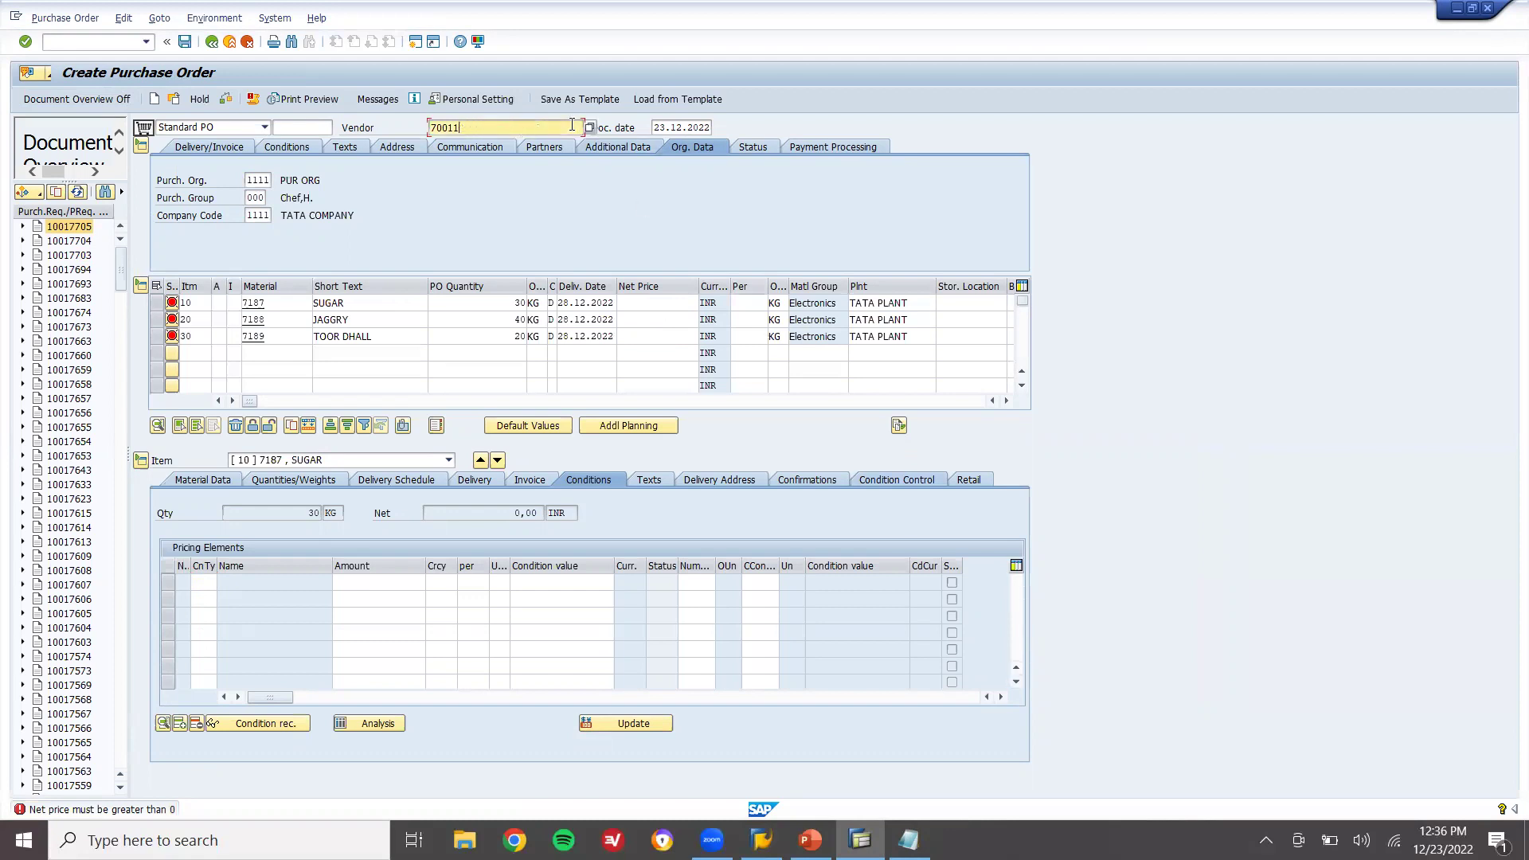
type("200")
key("Return")
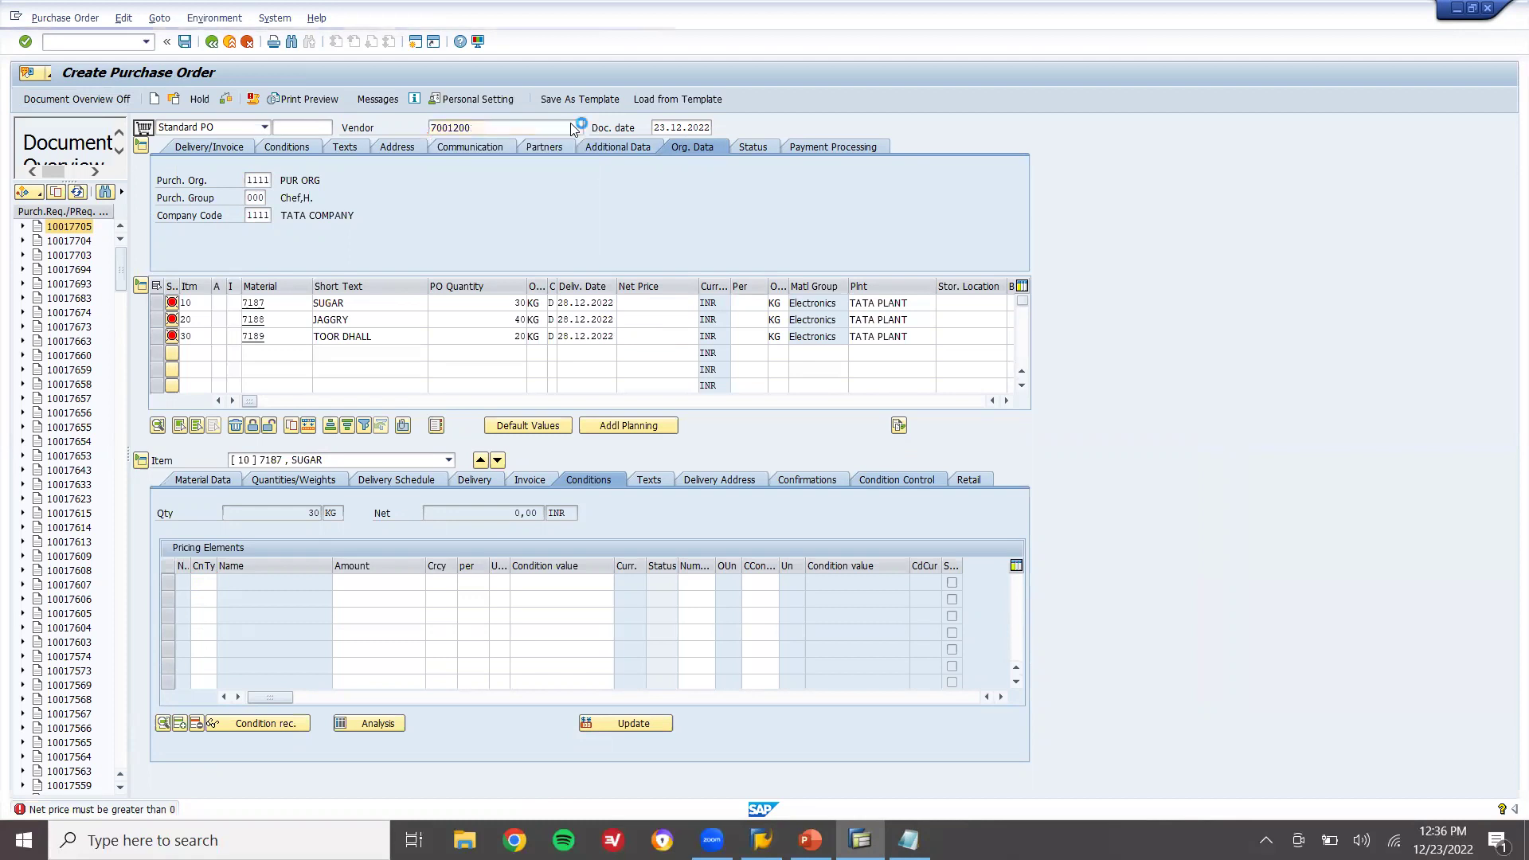
left_click(682, 303)
key("Down")
key("Return")
key("Down")
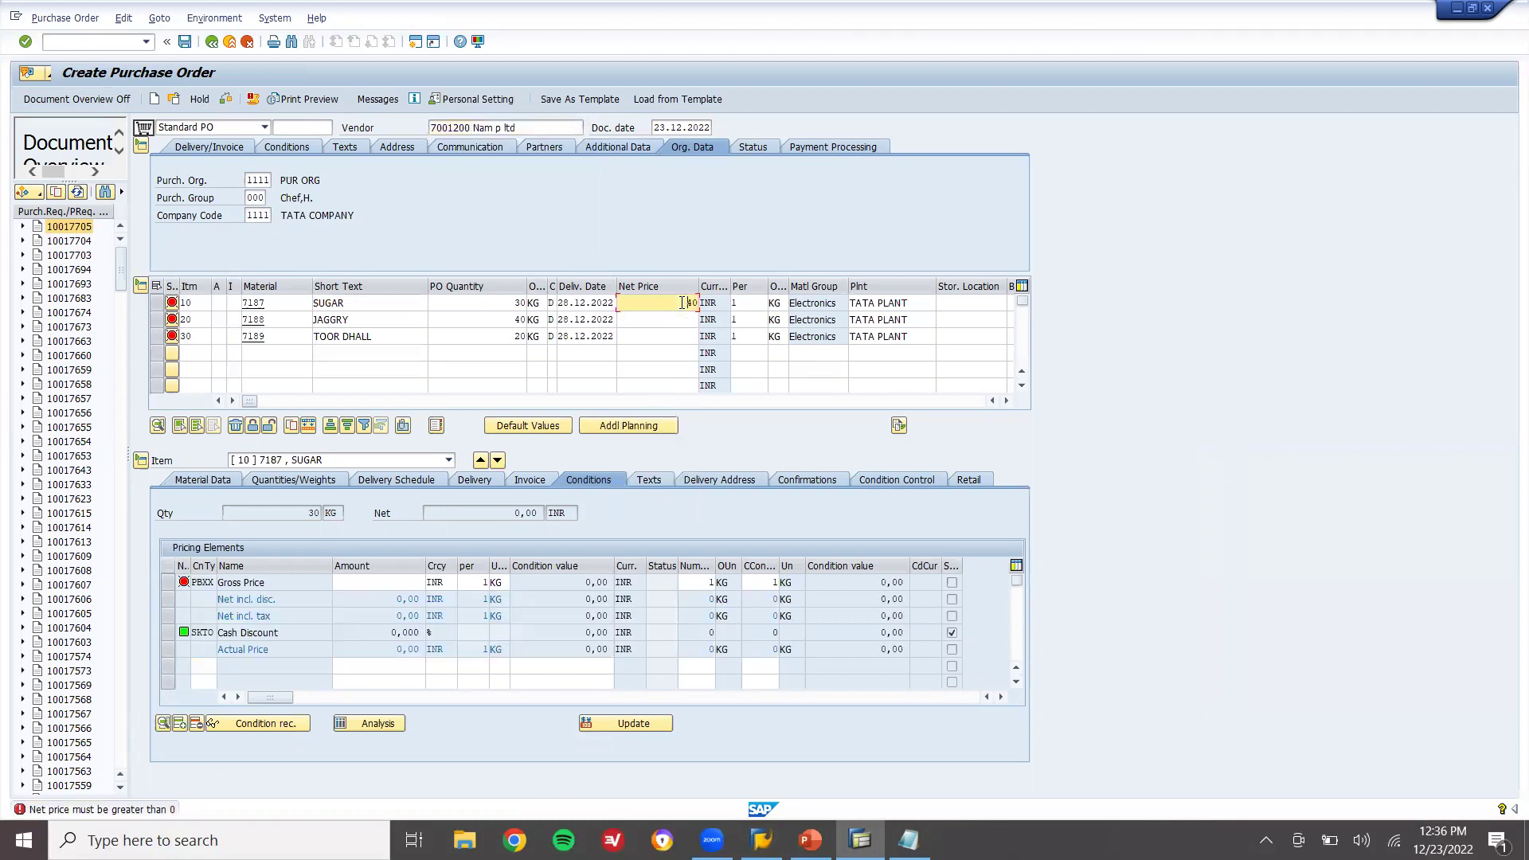
key("Down")
key("Down")
key("Return")
key("Down")
key("Down")
key("Down")
key("Down")
key("Return")
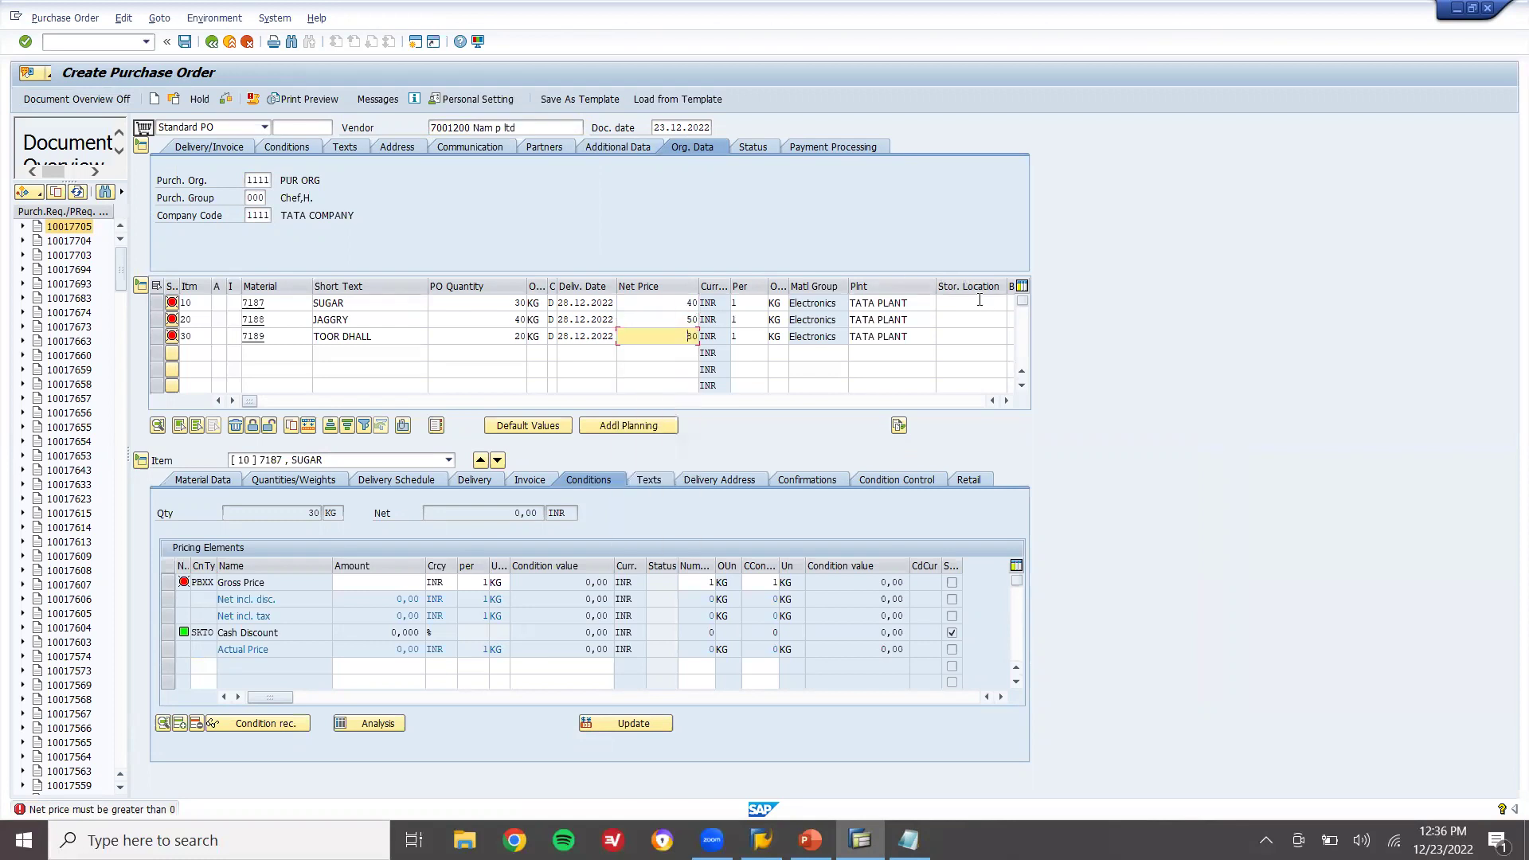
Set storage location ROH on all three items and confirm the entries
left_click(979, 303)
key("Down")
key("Return")
key("Down")
key("Return")
key("Down")
key("Return")
key("Return")
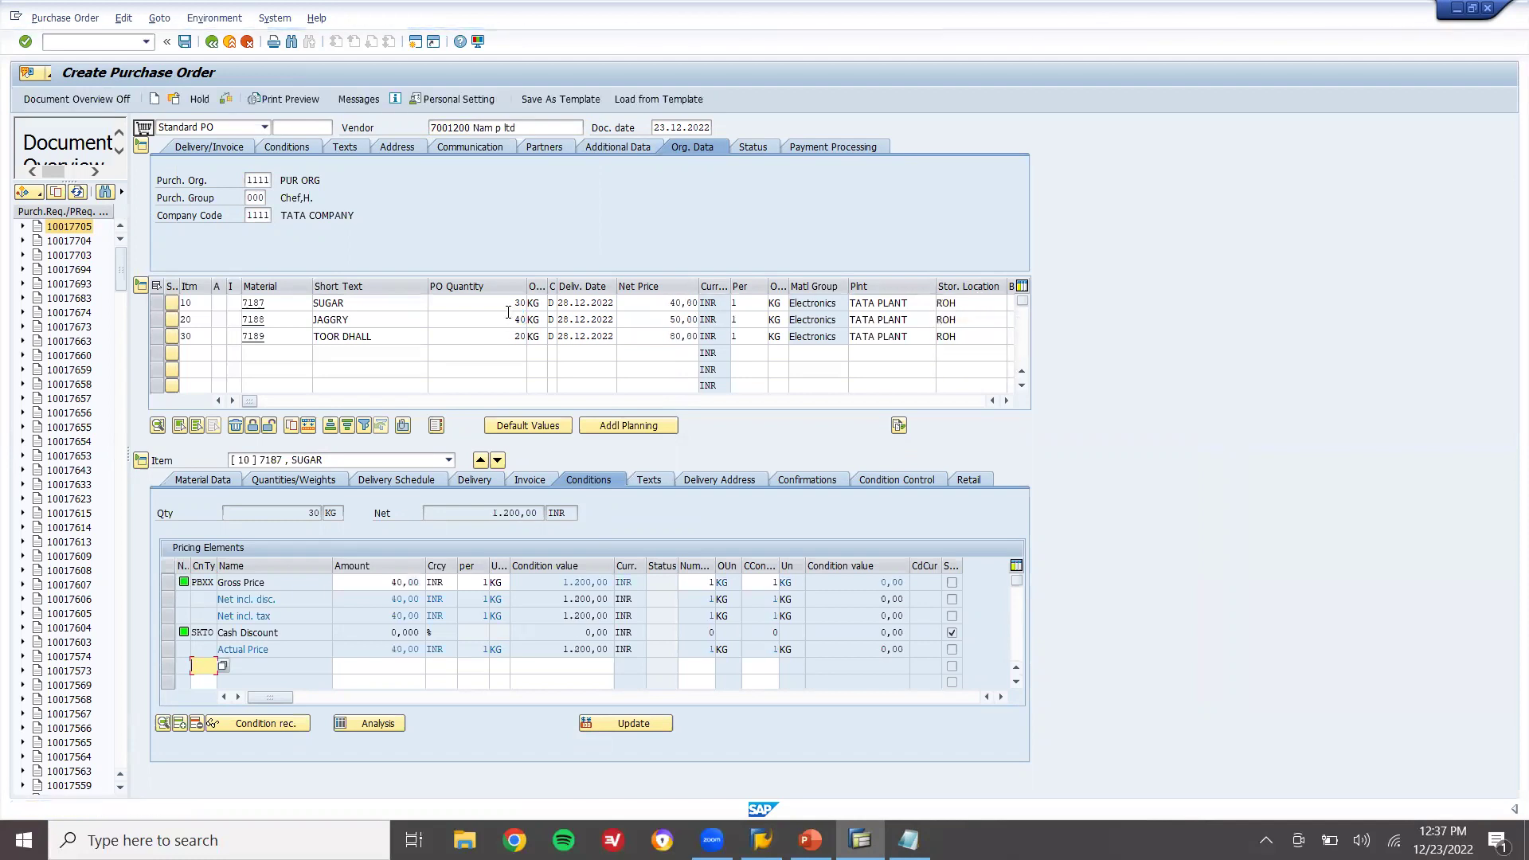
Save the order and view the new standard PO number in the status message details
left_click(185, 42)
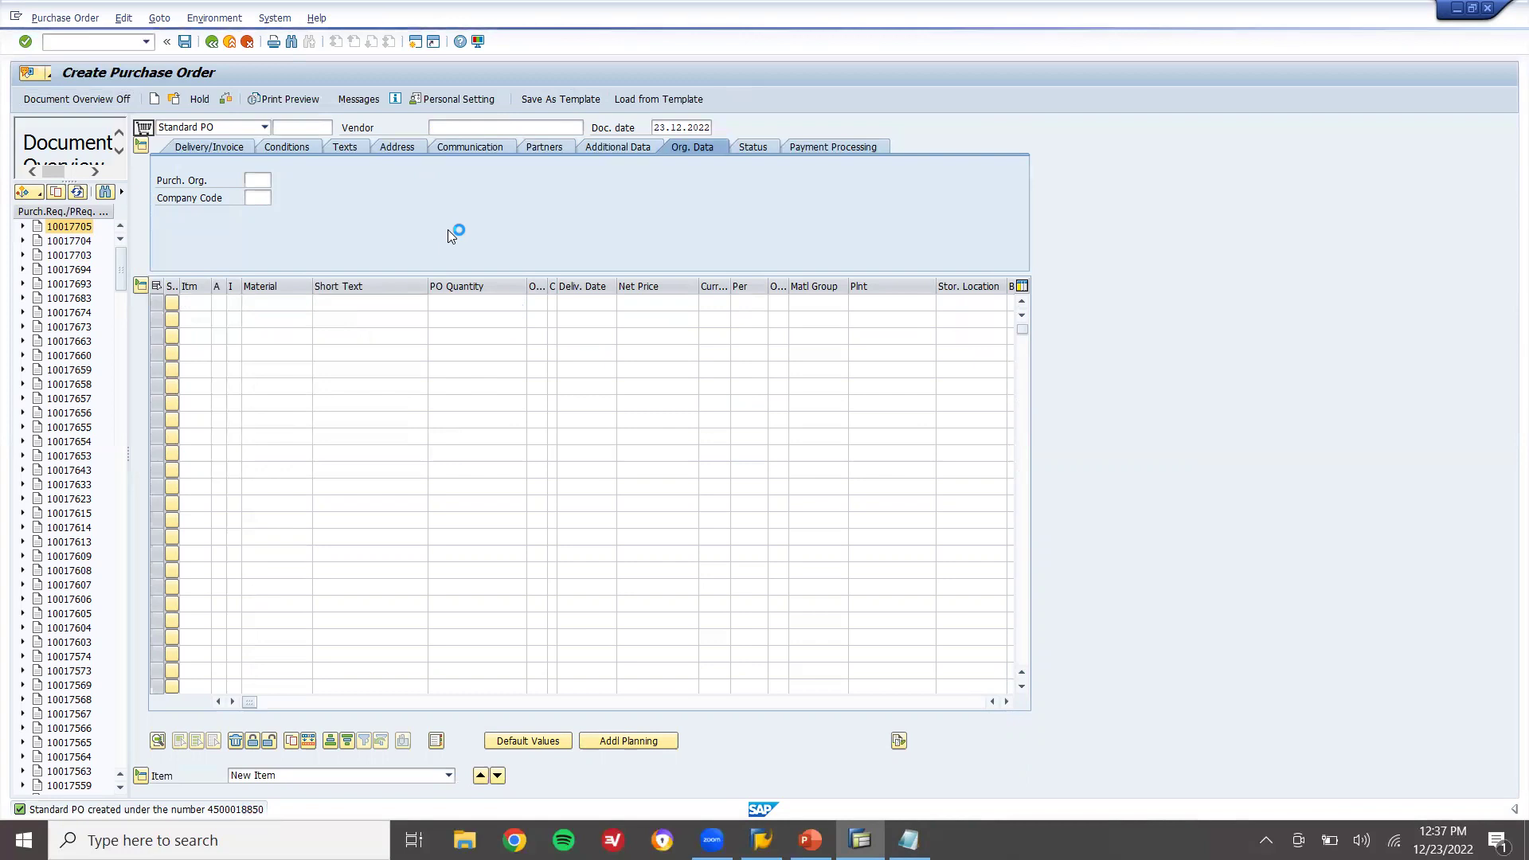
double_click(429, 171)
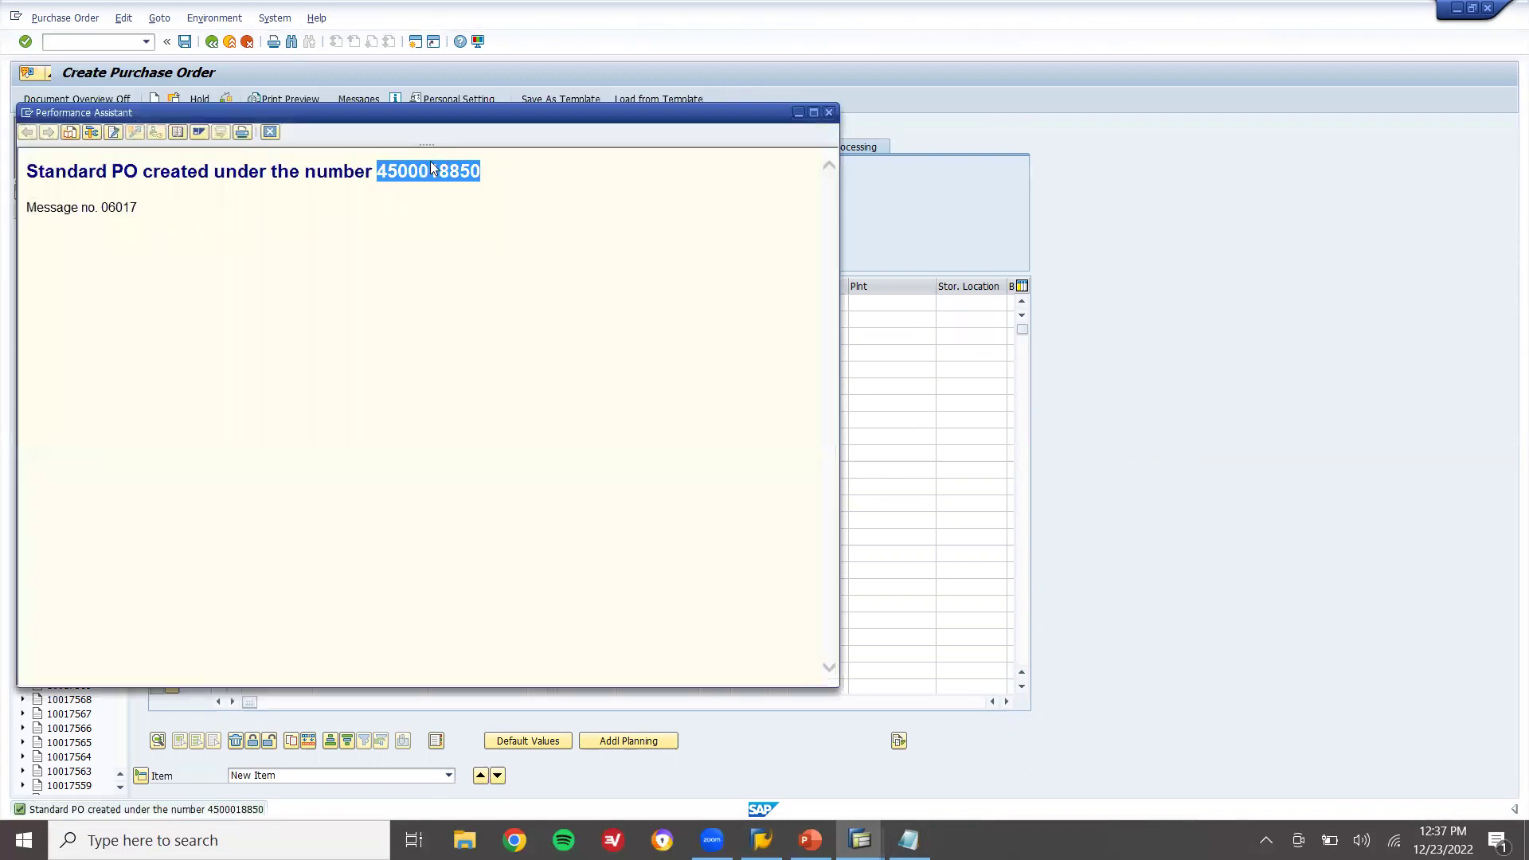
left_click(270, 131)
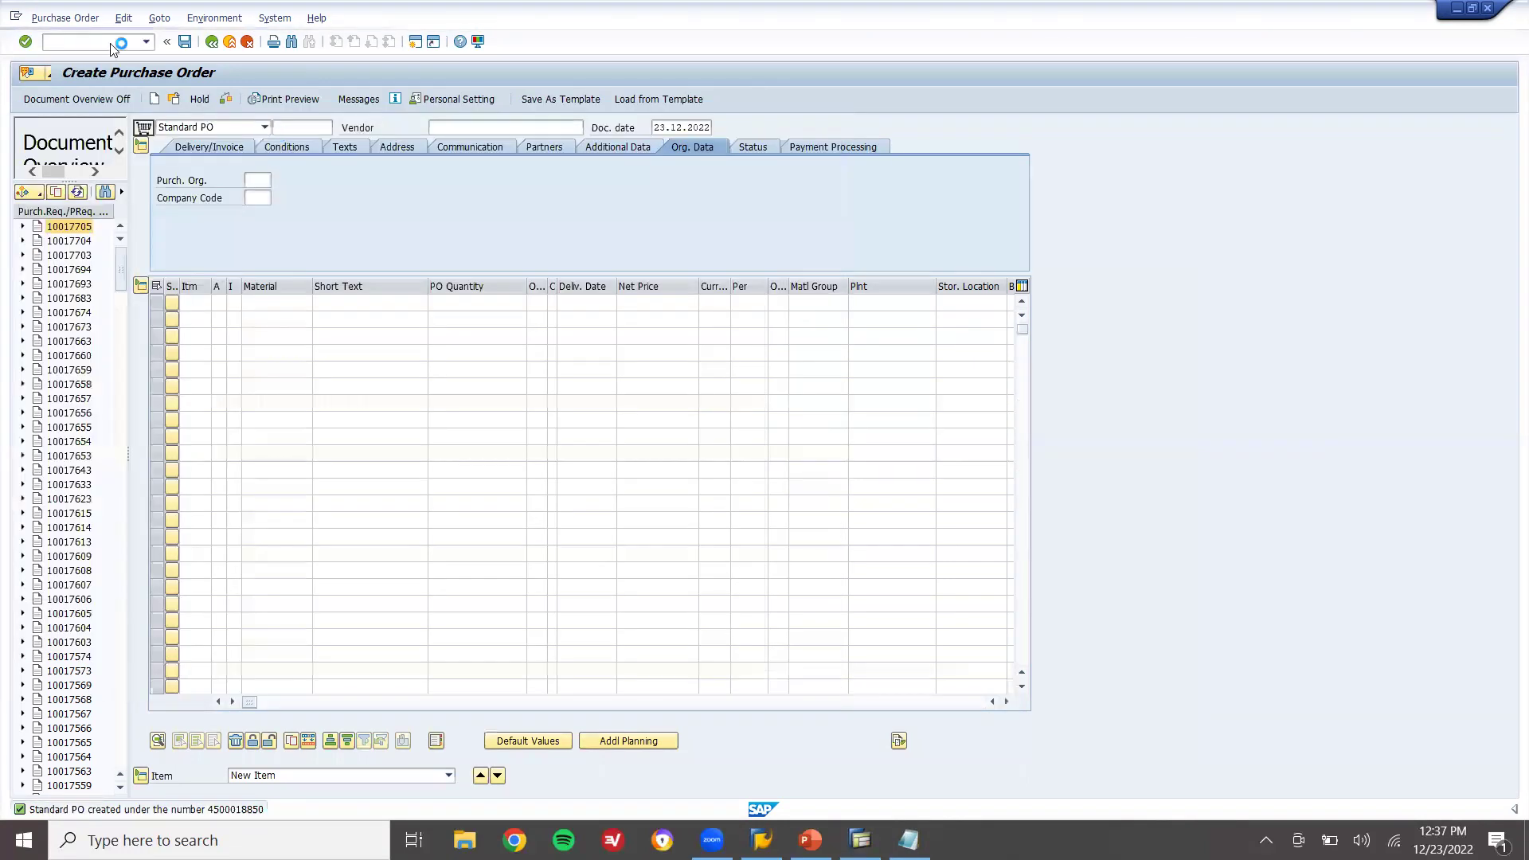
left_click(100, 46)
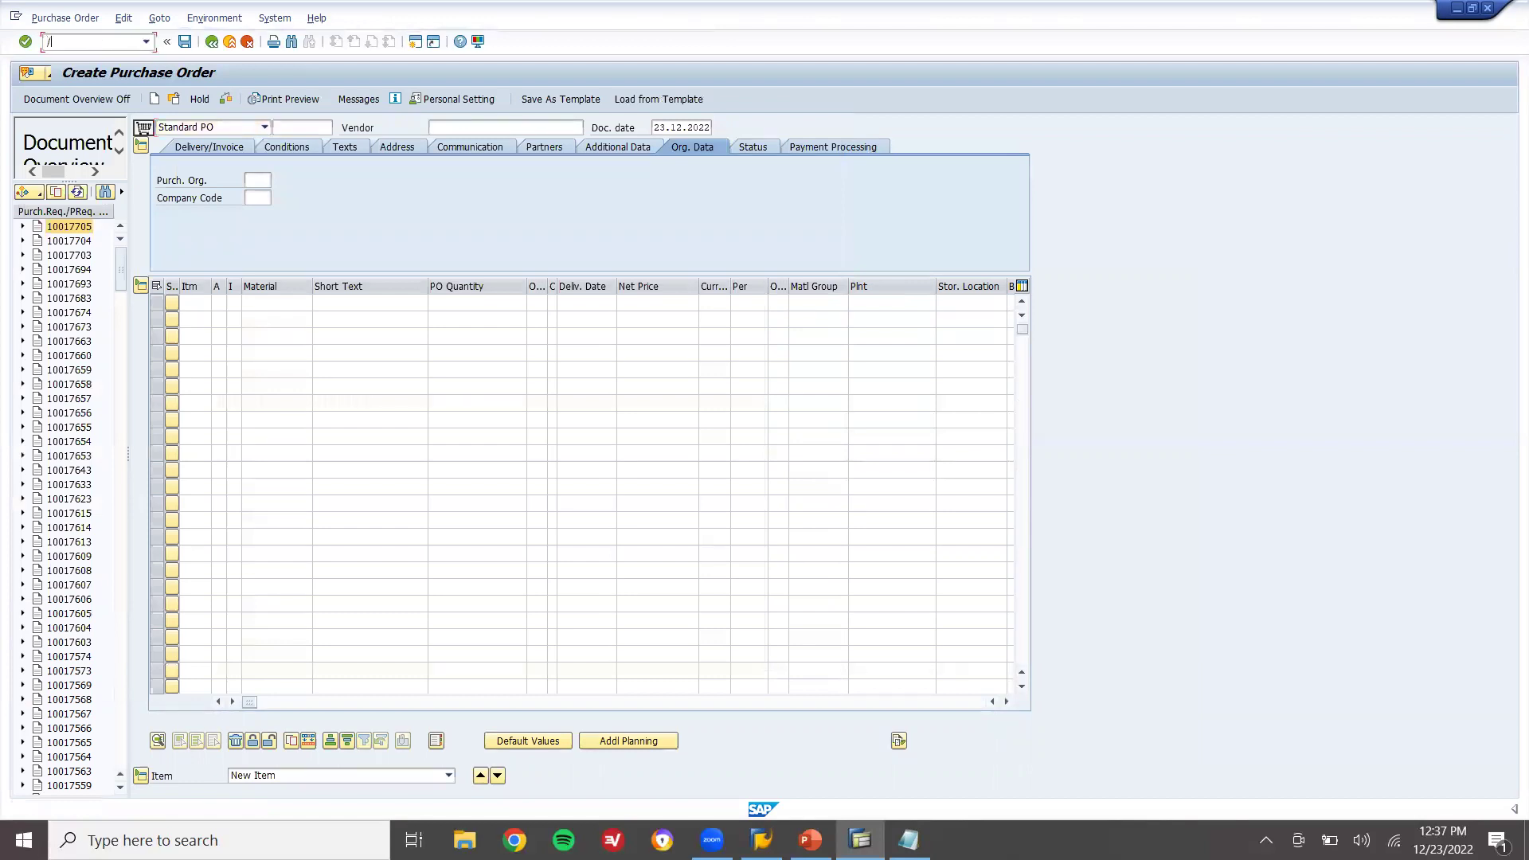
key("Return")
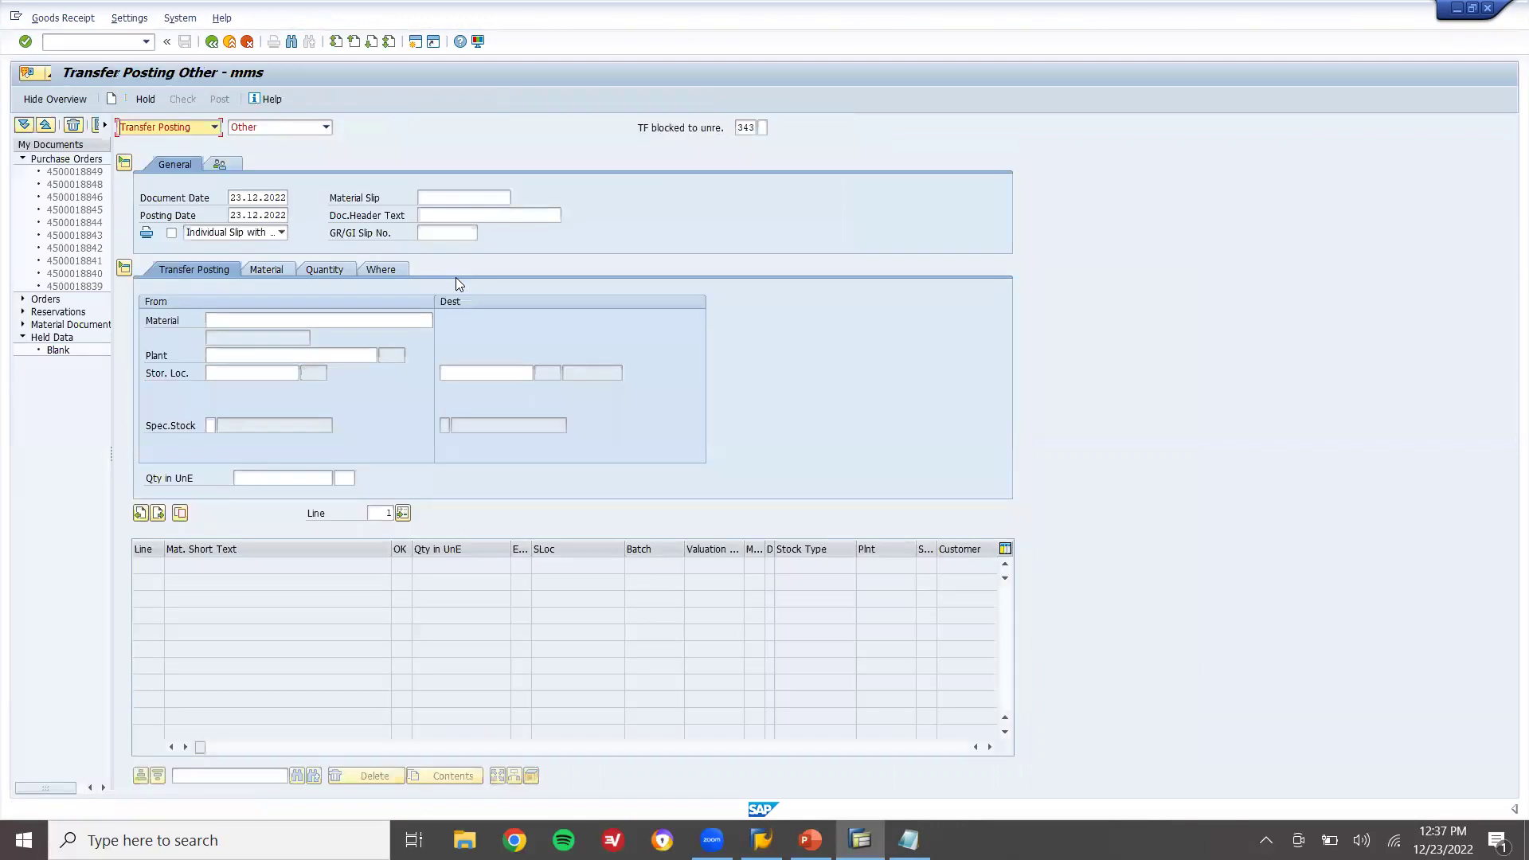
left_click(193, 127)
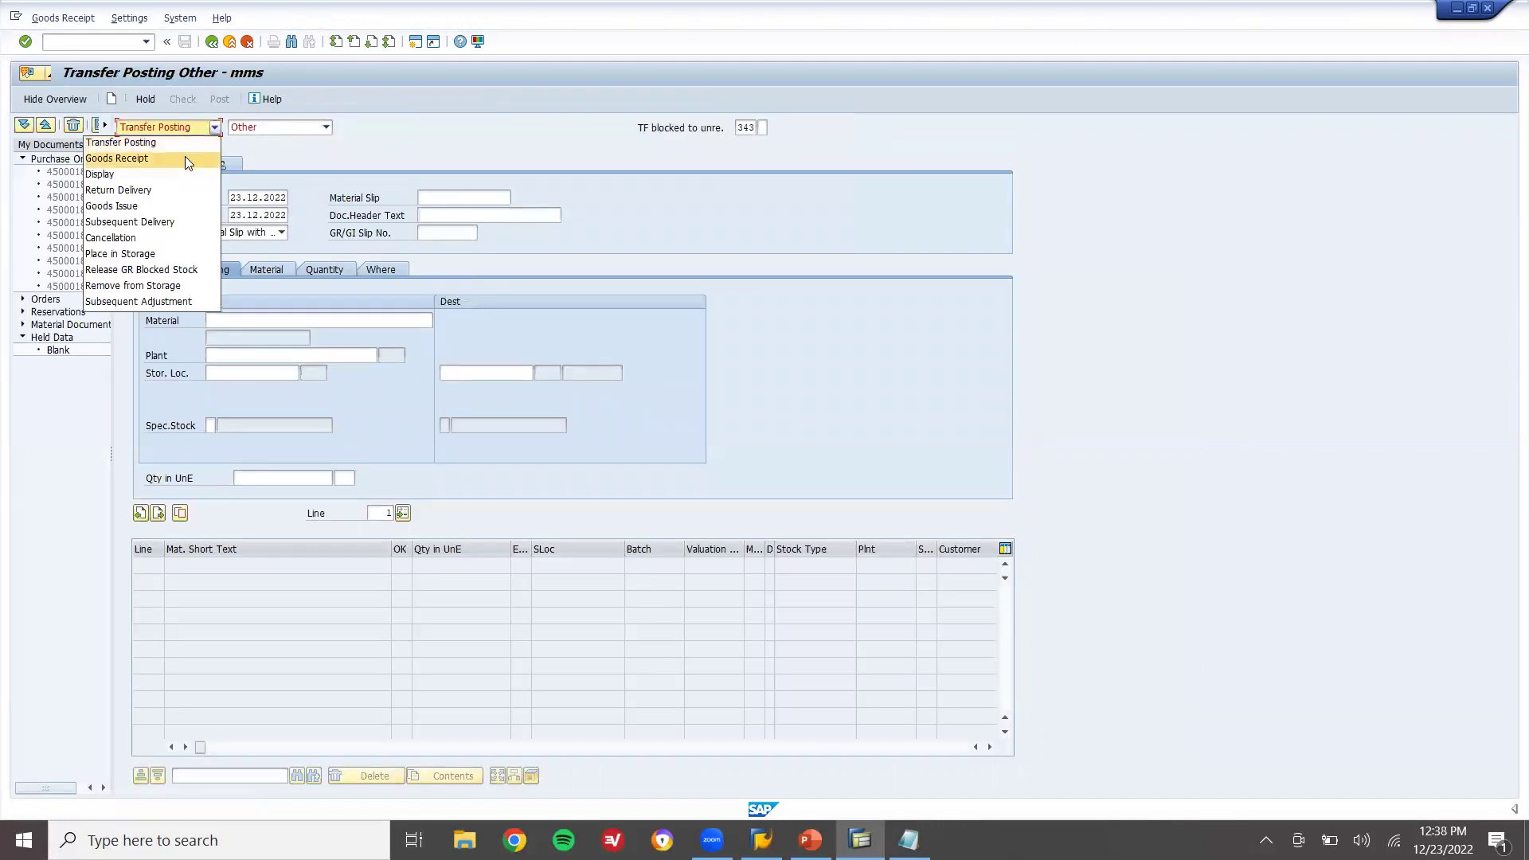
left_click(188, 160)
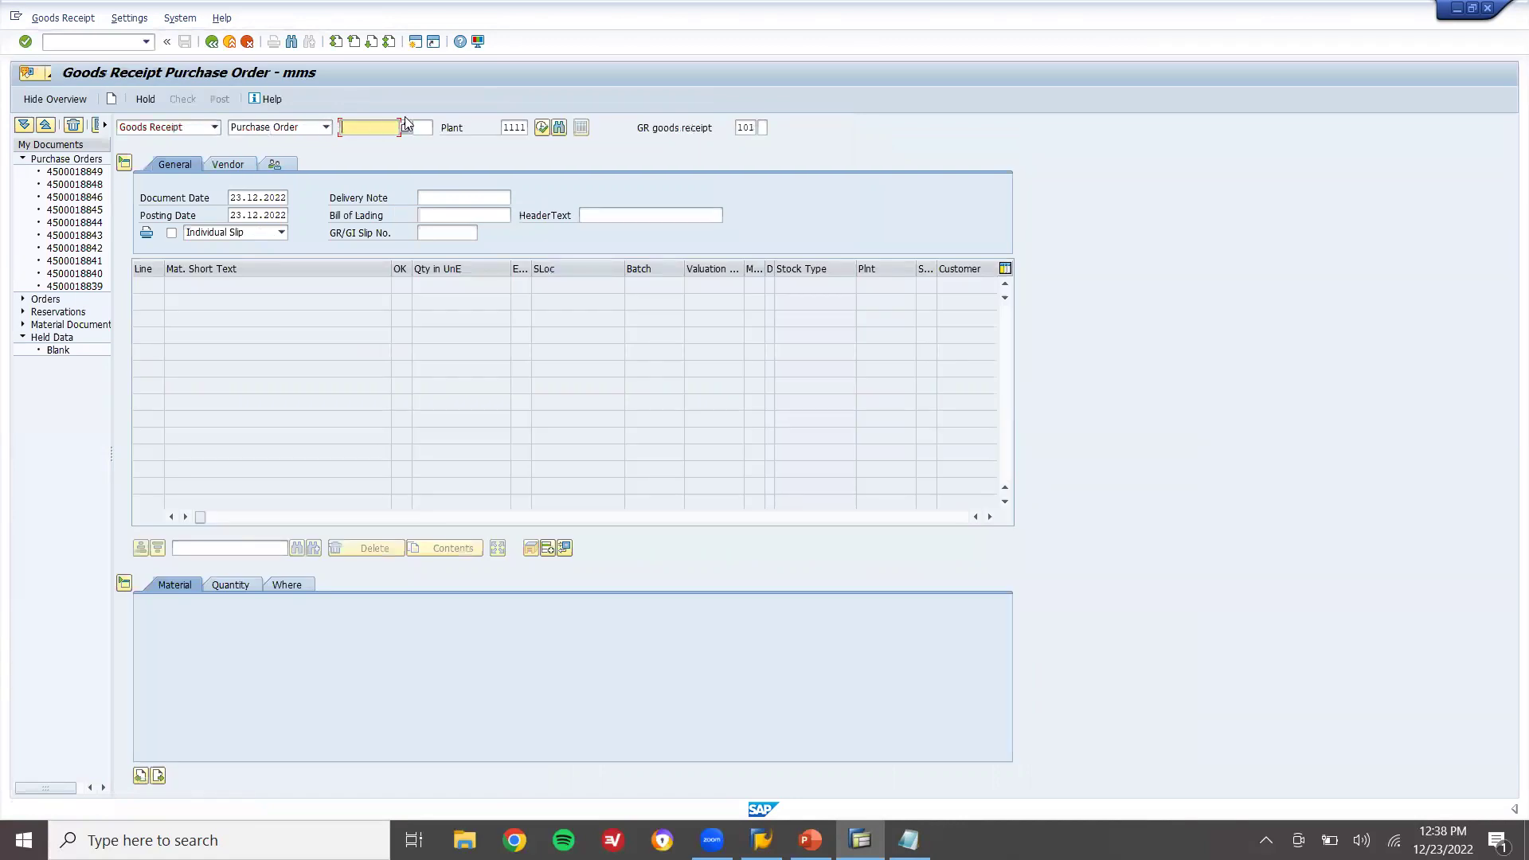
type("4500018850")
key("Return")
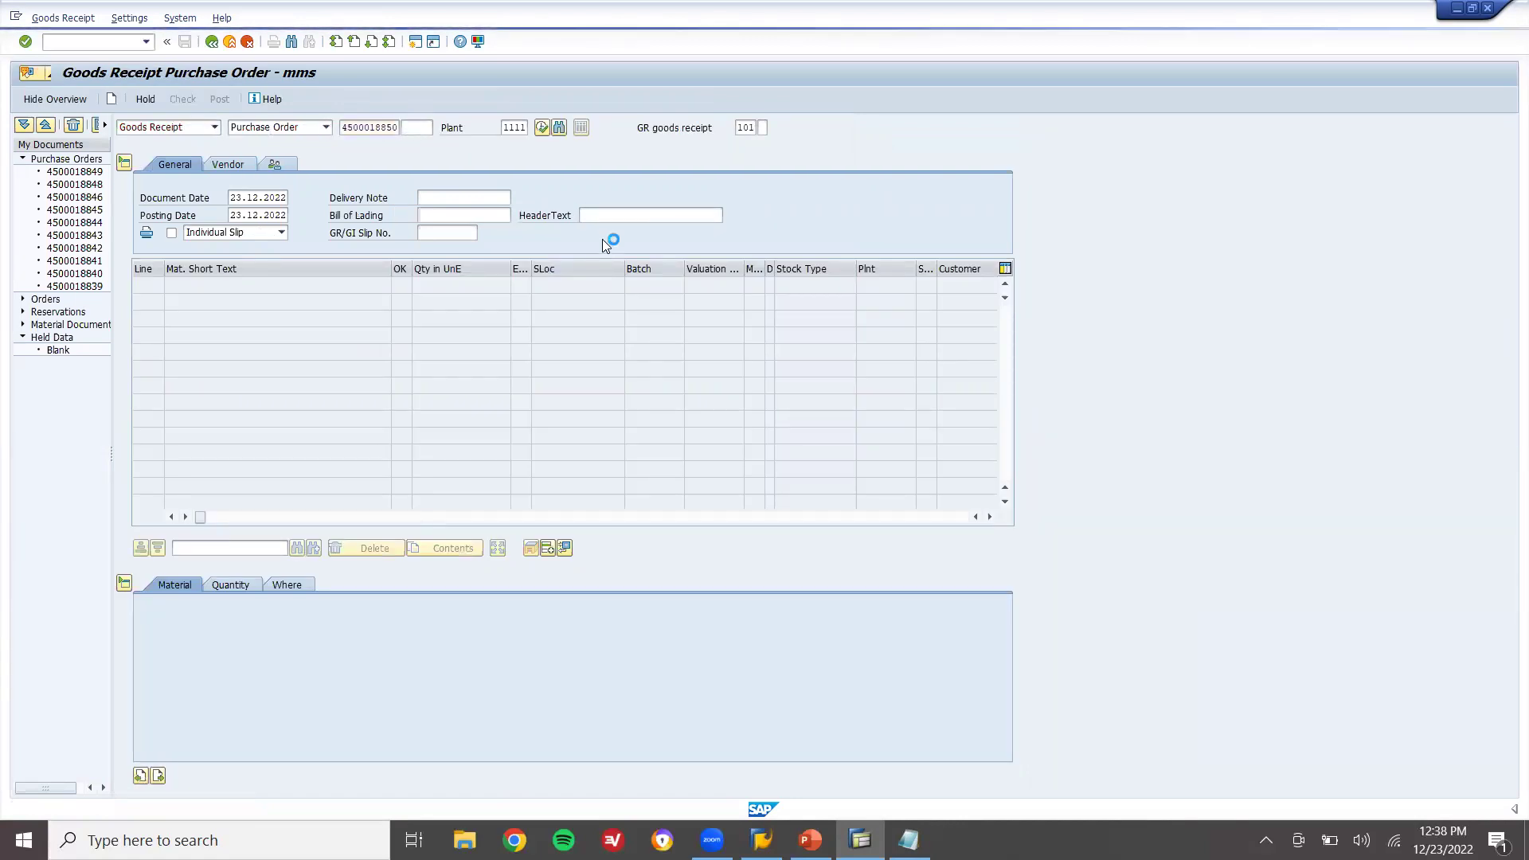
Close the item detail data, tick the items OK, and post the goods receipt
left_click(547, 548)
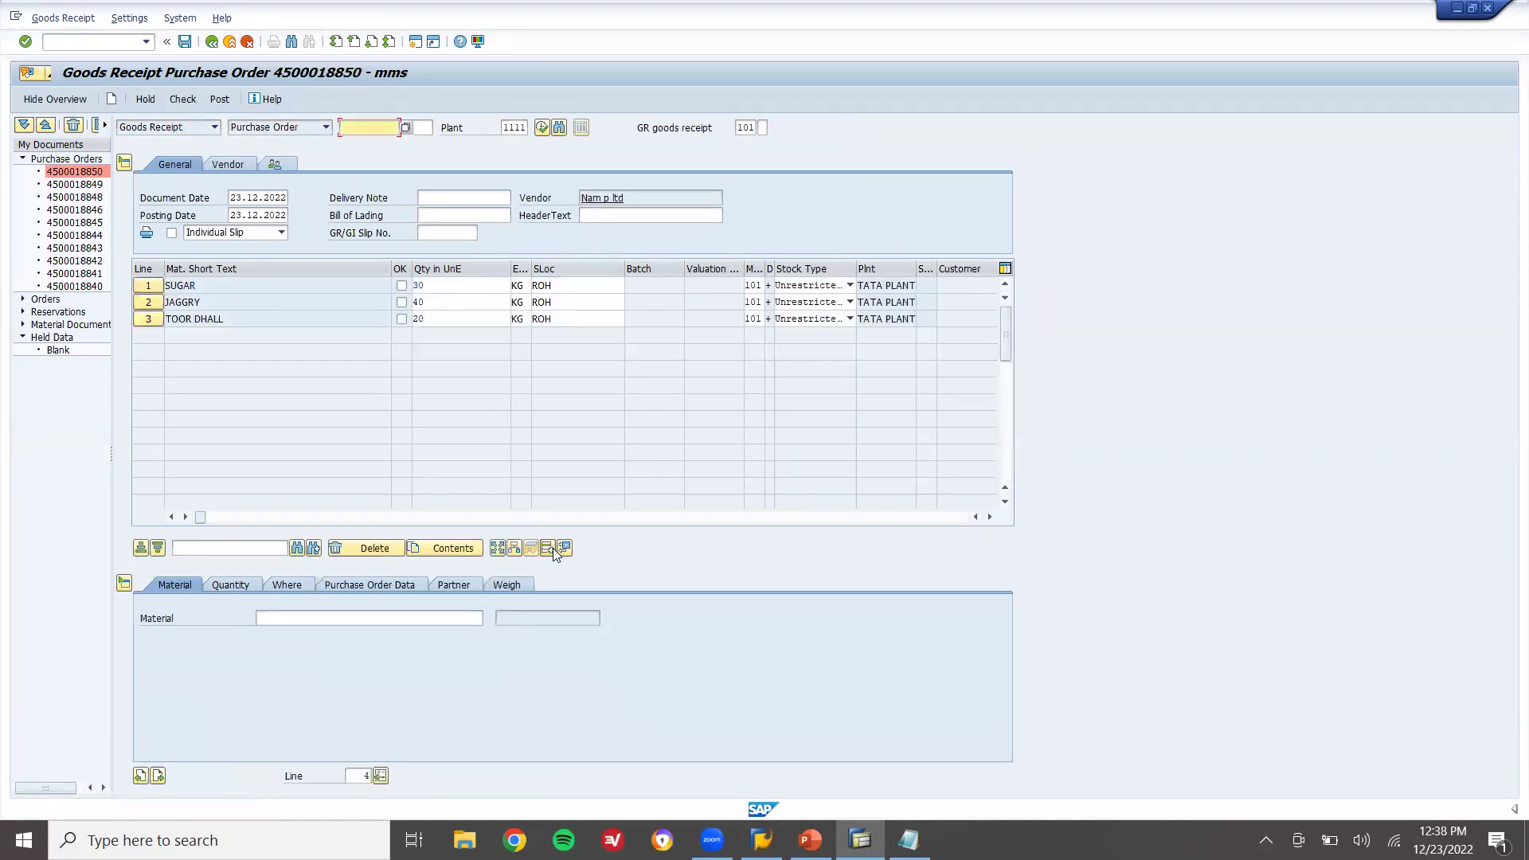
left_click(401, 286)
left_click(221, 98)
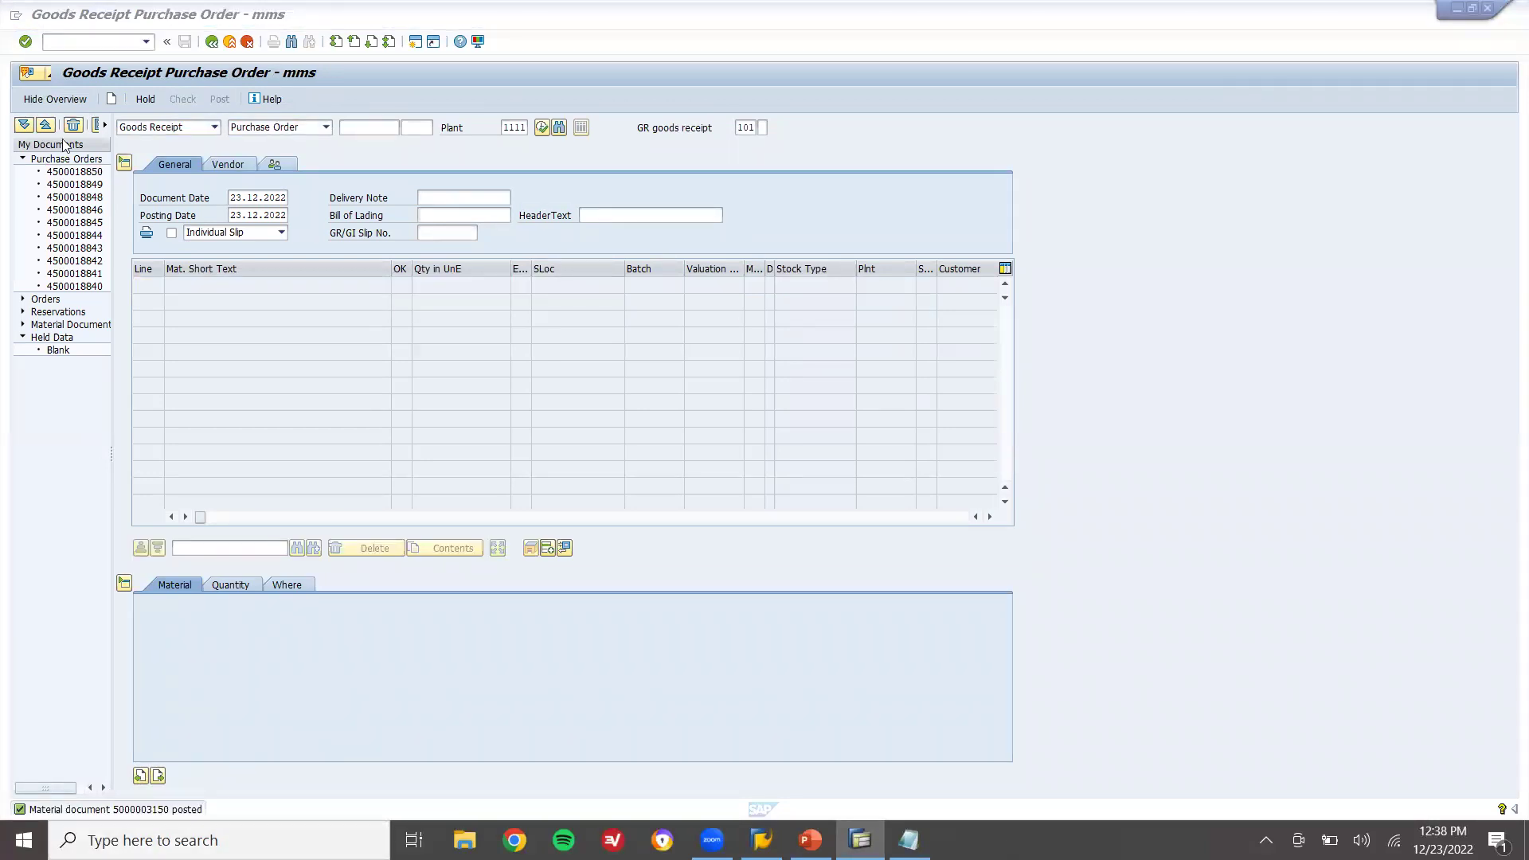
Leave the goods receipt with /N and start incoming invoice entry in MIRO
left_click(99, 43)
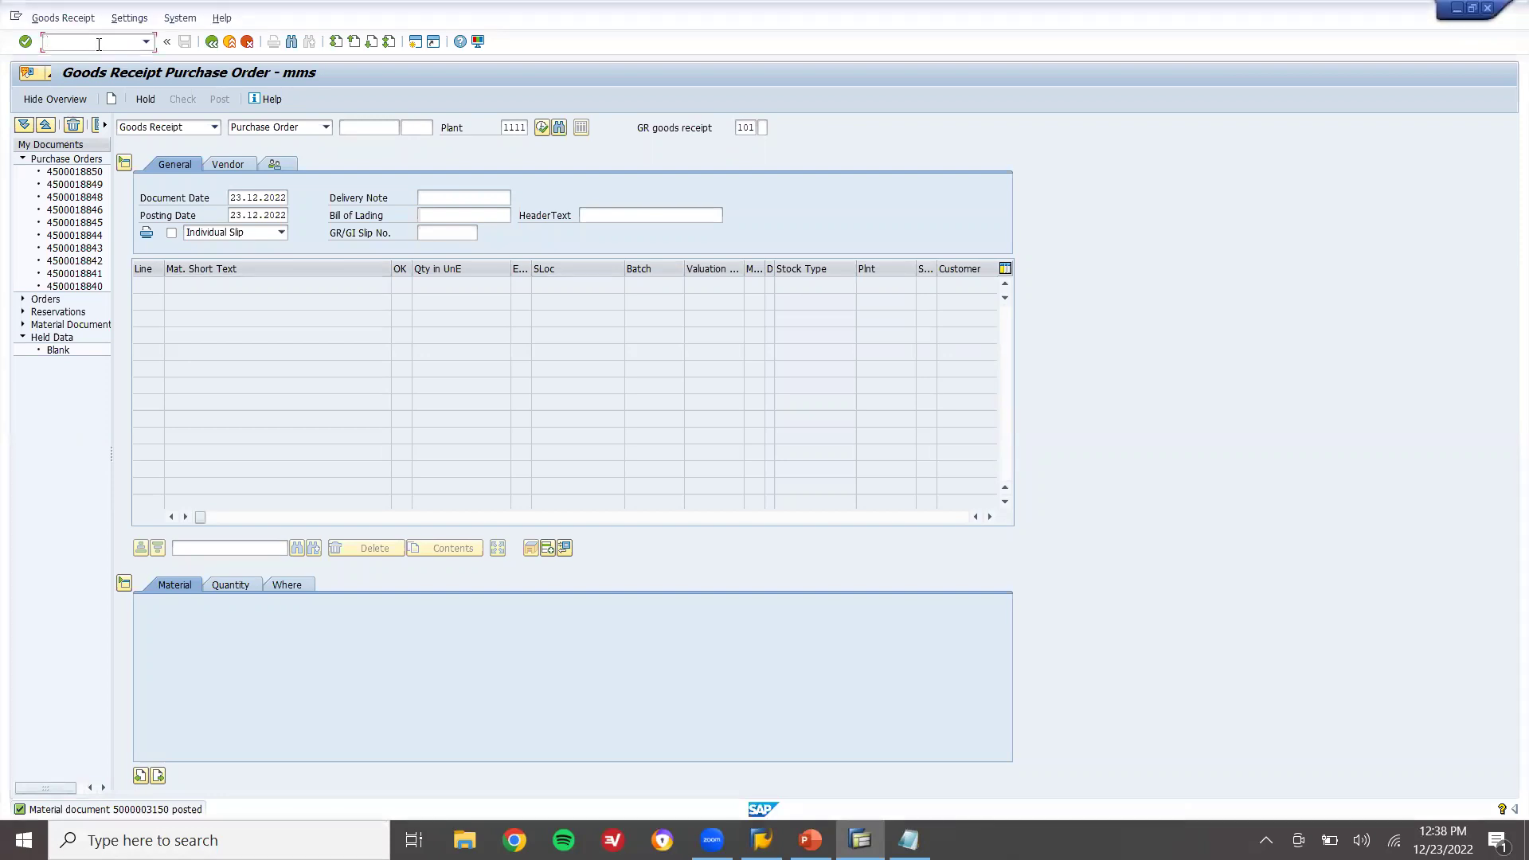
type("/N")
key("Return")
type("MIRO")
key("Return")
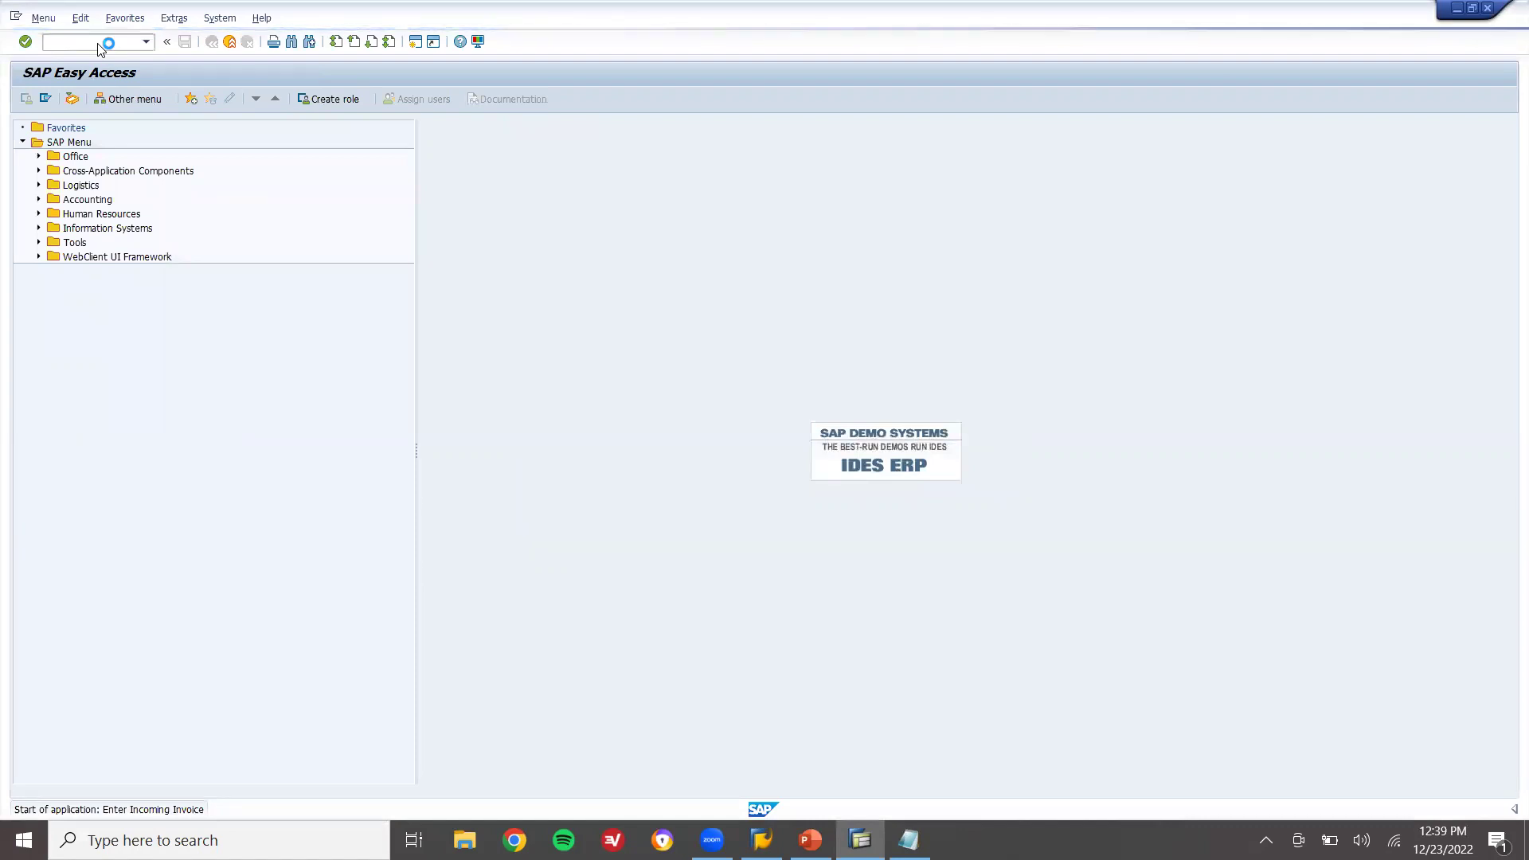
Enter invoice date 29.12.2022, tax code F1, and load the purchase order's items
type("29.12.2022")
key("Return")
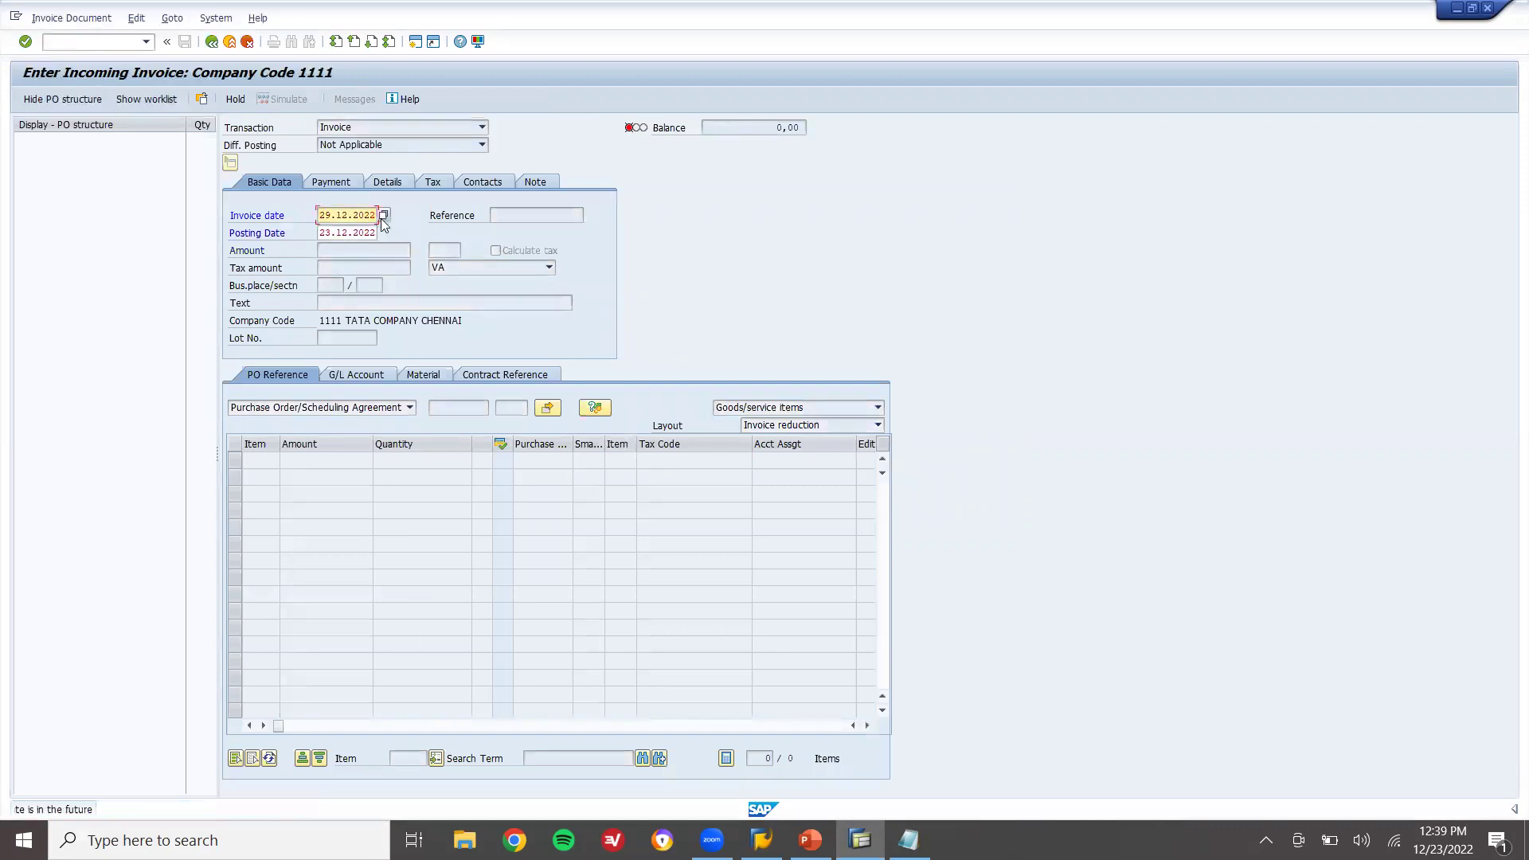
left_click(548, 267)
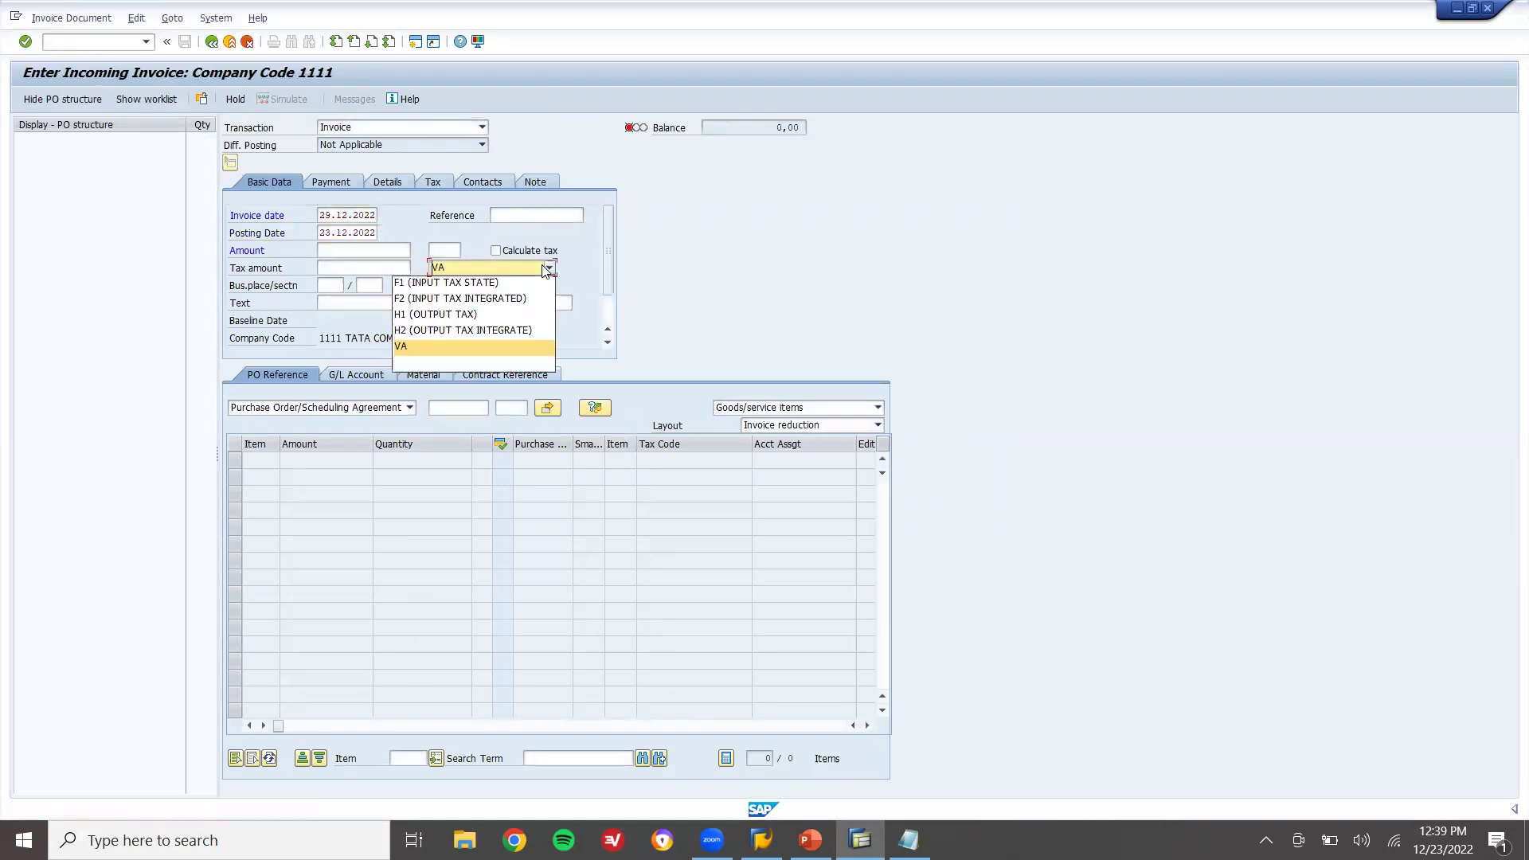
left_click(521, 280)
left_click(454, 407)
key("Return")
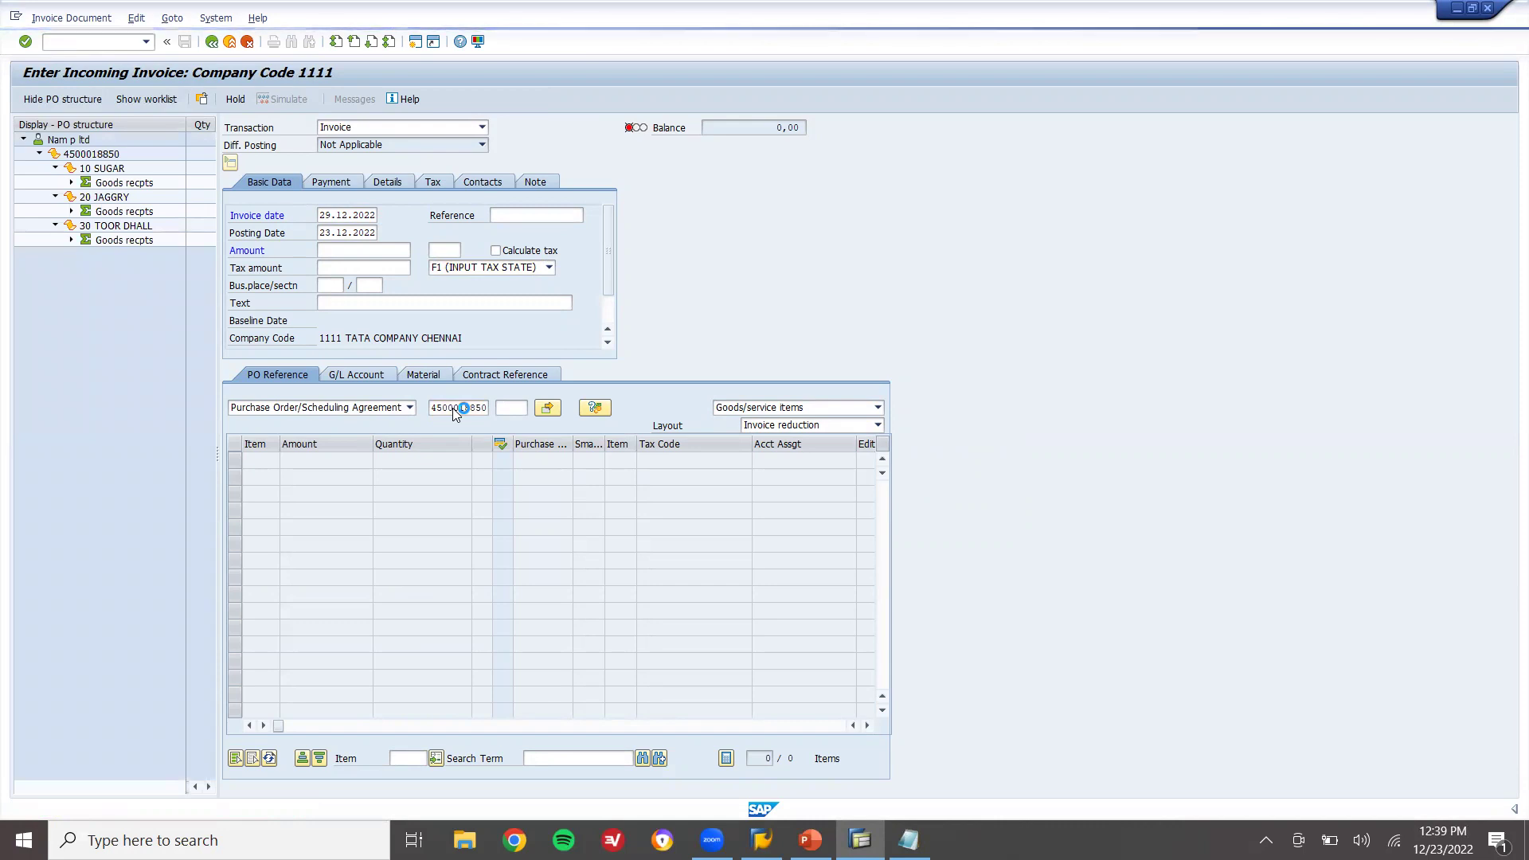
Turn on Calculate tax and set the payment baseline date to 19.12.2022
left_click(516, 253)
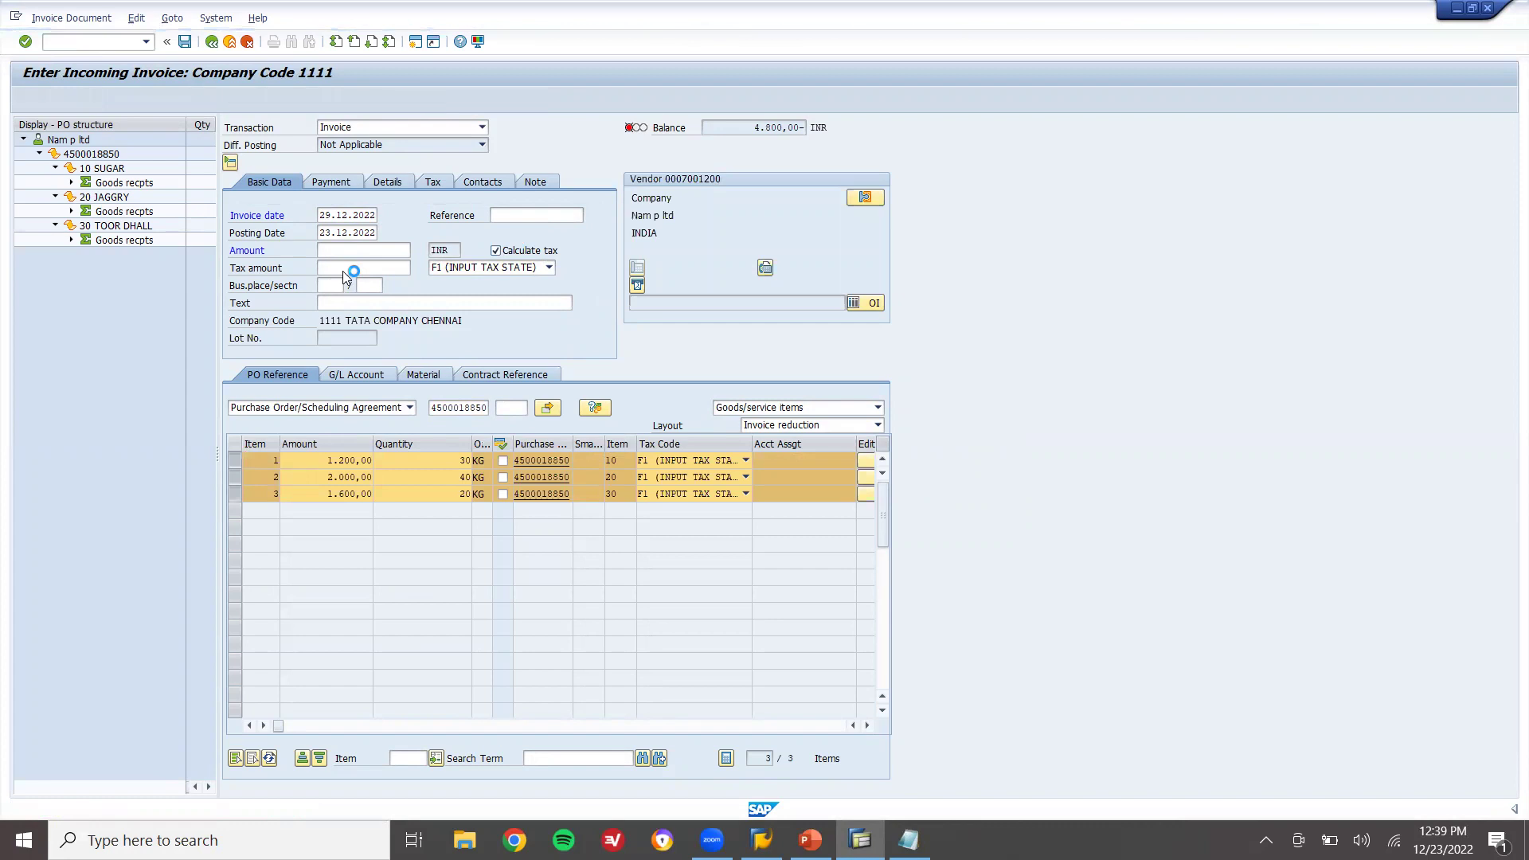
key("Return")
left_click(319, 215)
left_click(326, 229)
key("Return")
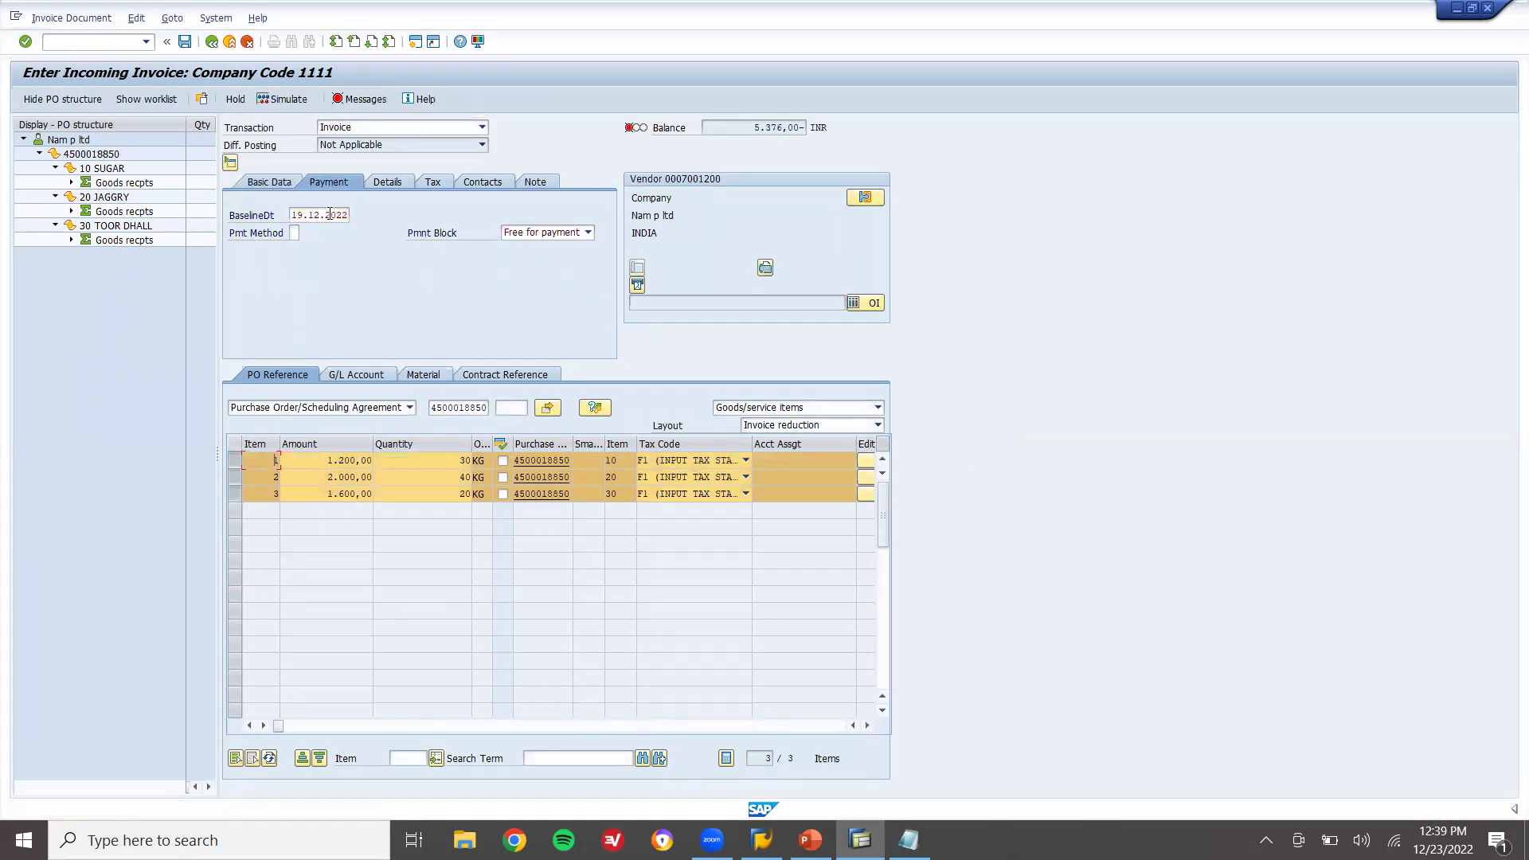
left_click(269, 183)
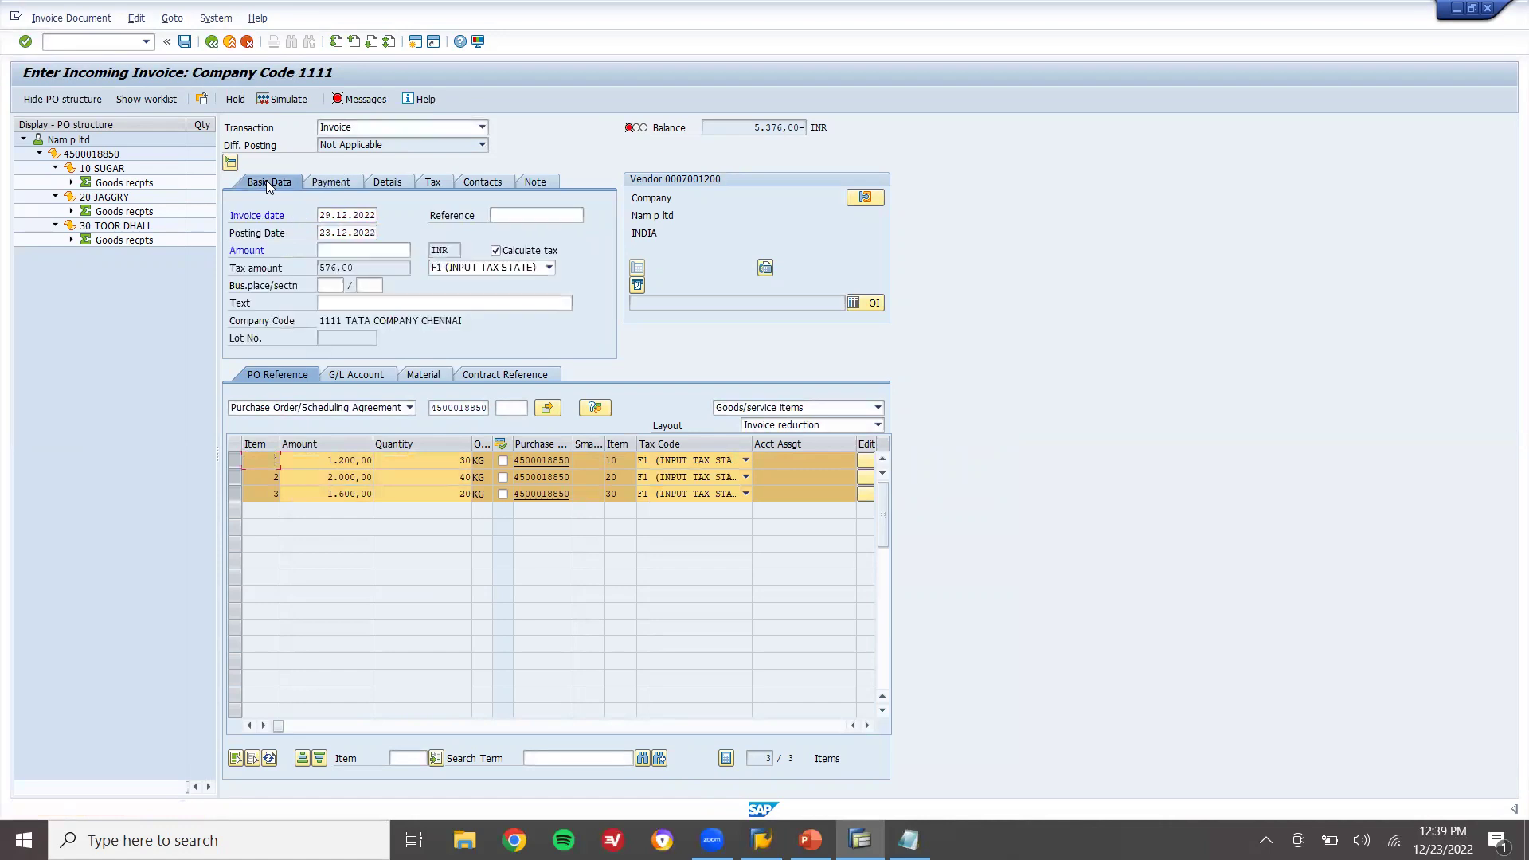
Enter invoice amount 5376, post the invoice, and exit to SAP Easy Access
left_click(385, 252)
type("5376")
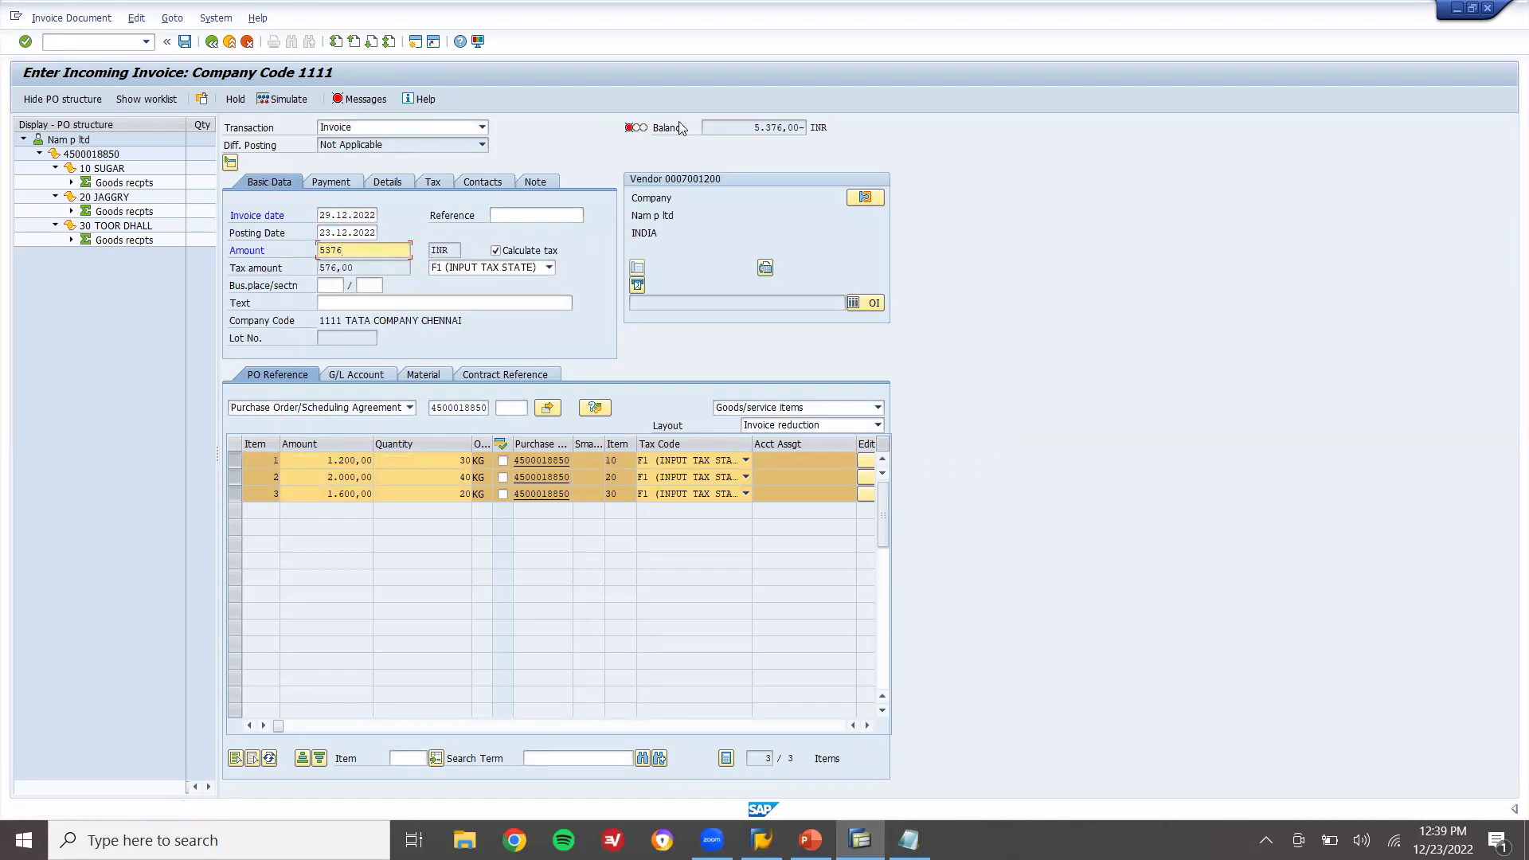
left_click(780, 121)
key("Return")
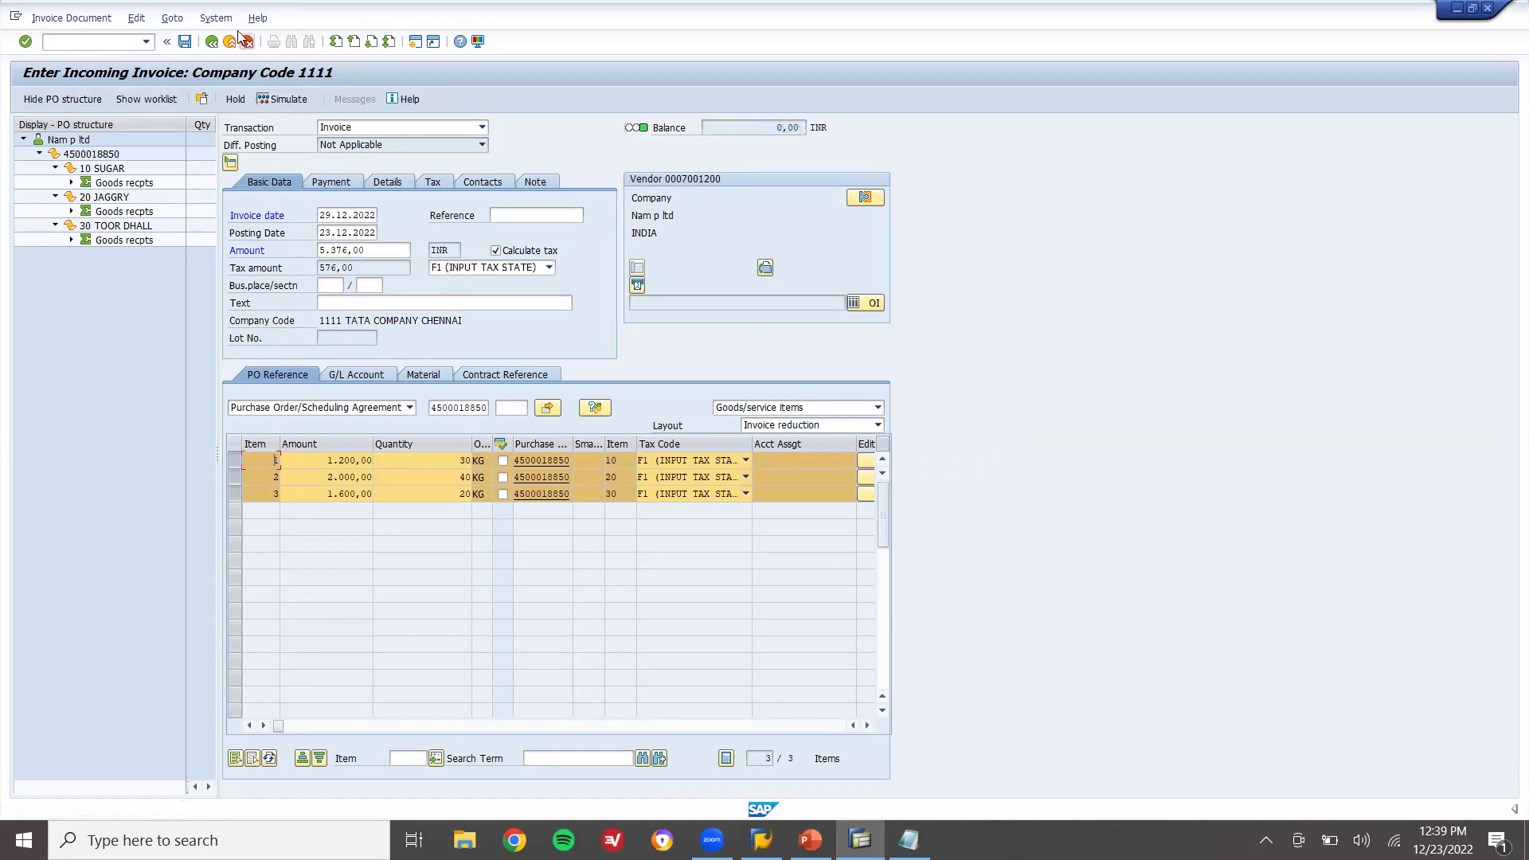
left_click(187, 44)
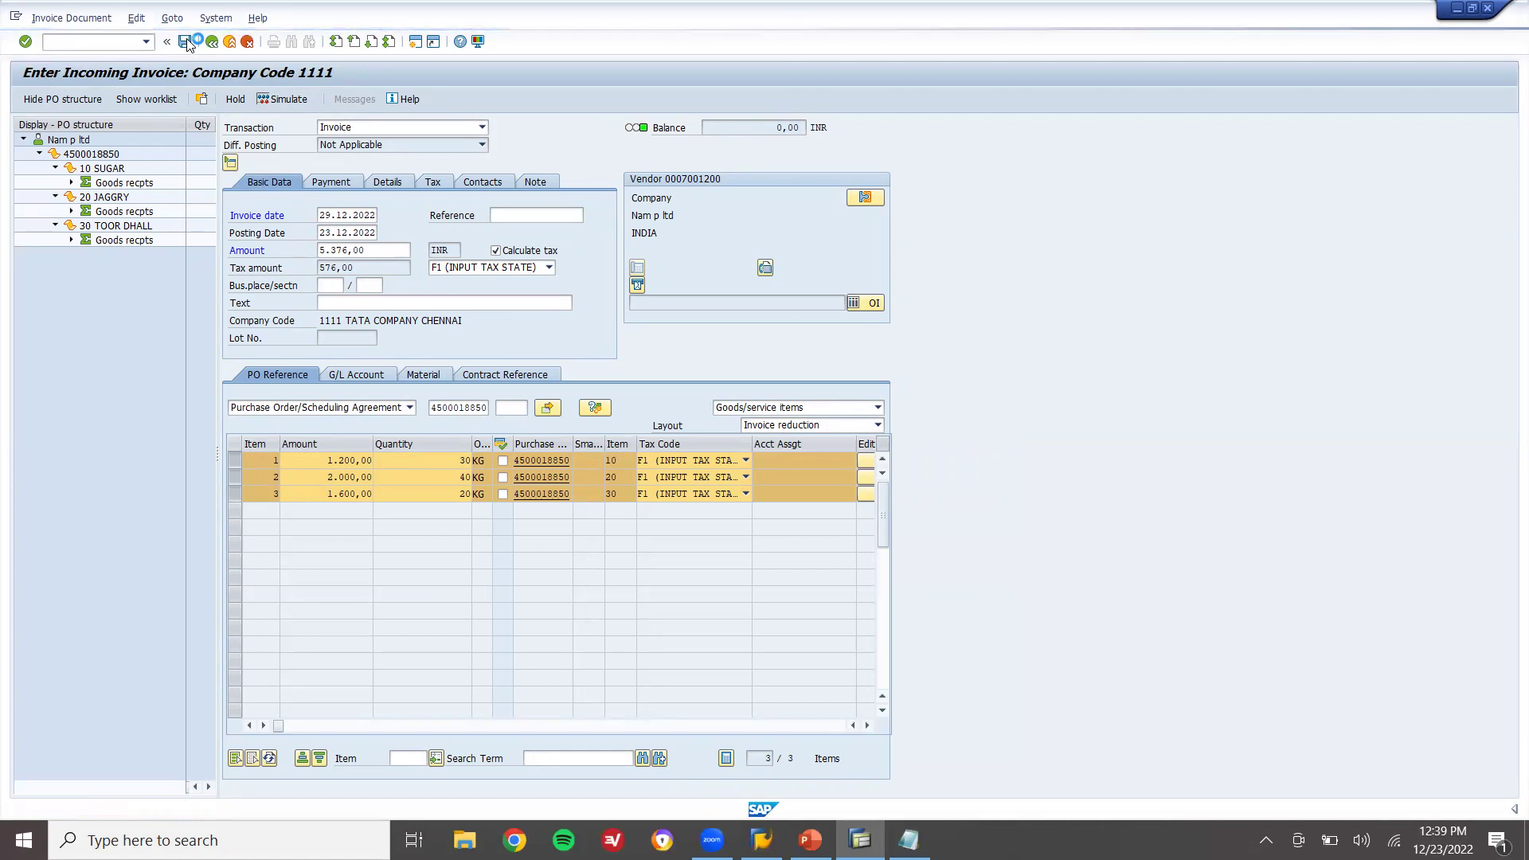
left_click(231, 43)
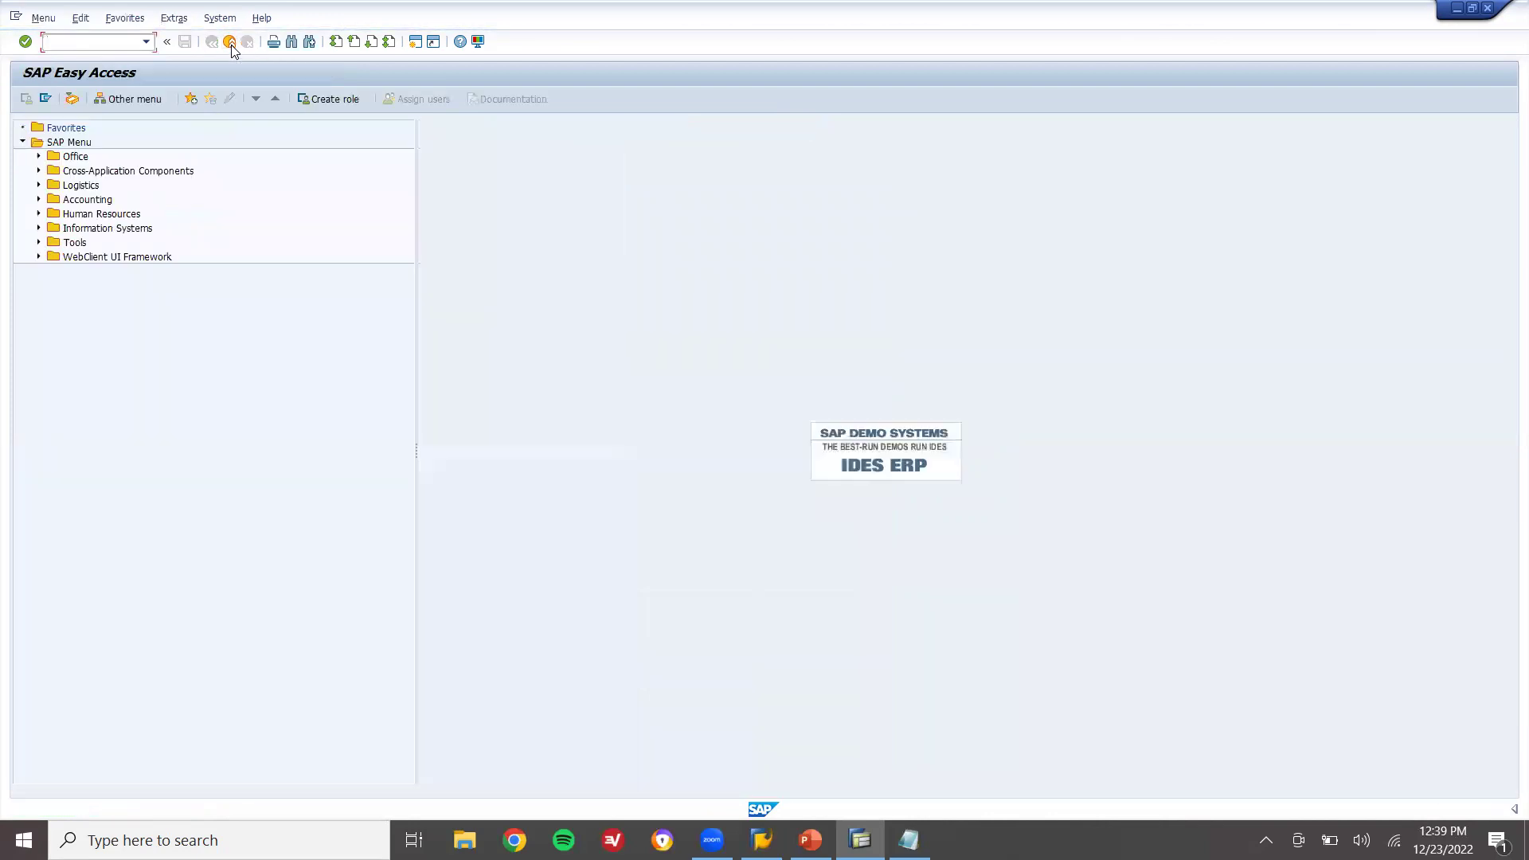